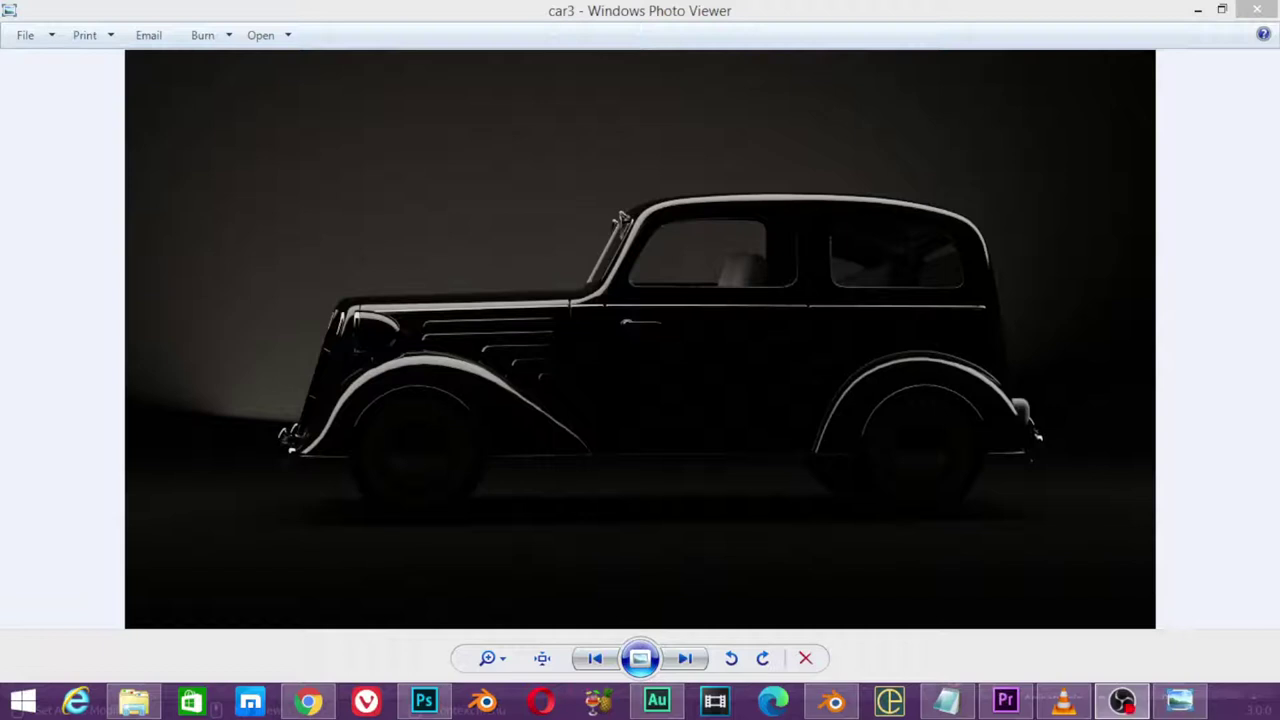
- Zoom and orbit around the studio dome to inspect it from a low side angle
left_click(769, 318)
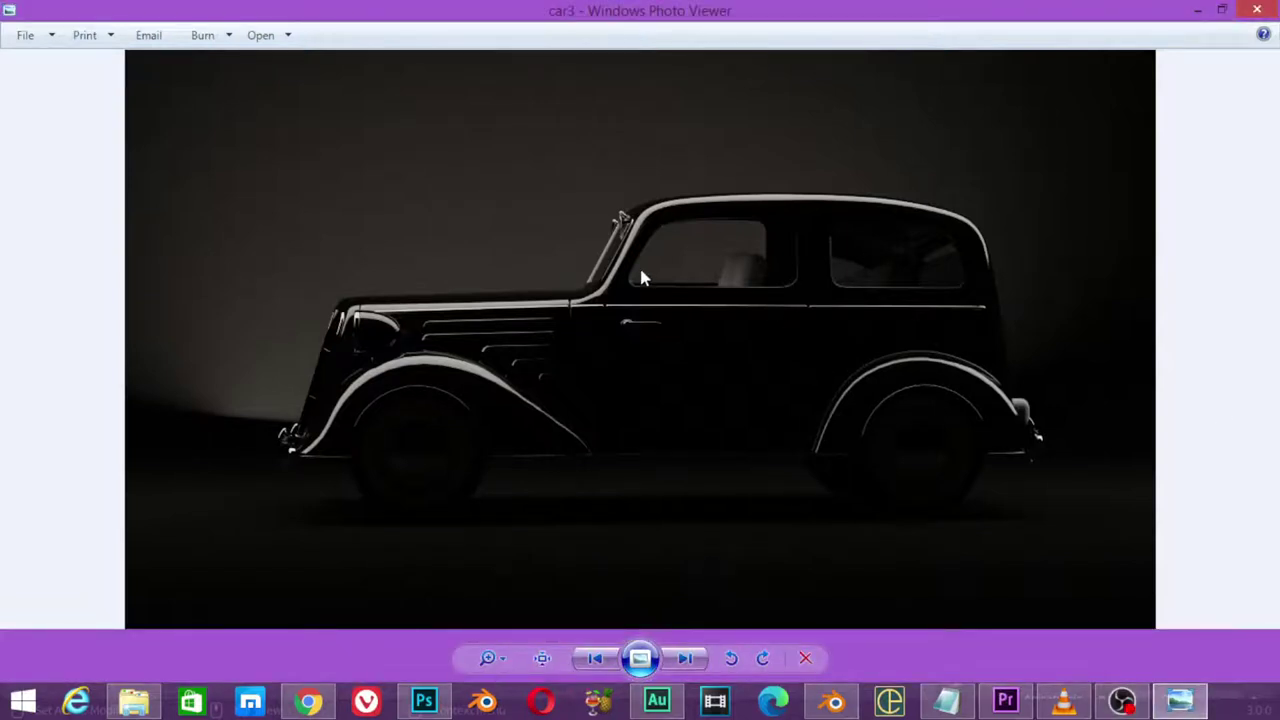
scroll(643, 278, "up", 2)
scroll(663, 285, "down", 2)
scroll(668, 293, "up", 2)
scroll(668, 293, "down", 2)
scroll(668, 293, "up", 2)
scroll(668, 293, "down", 2)
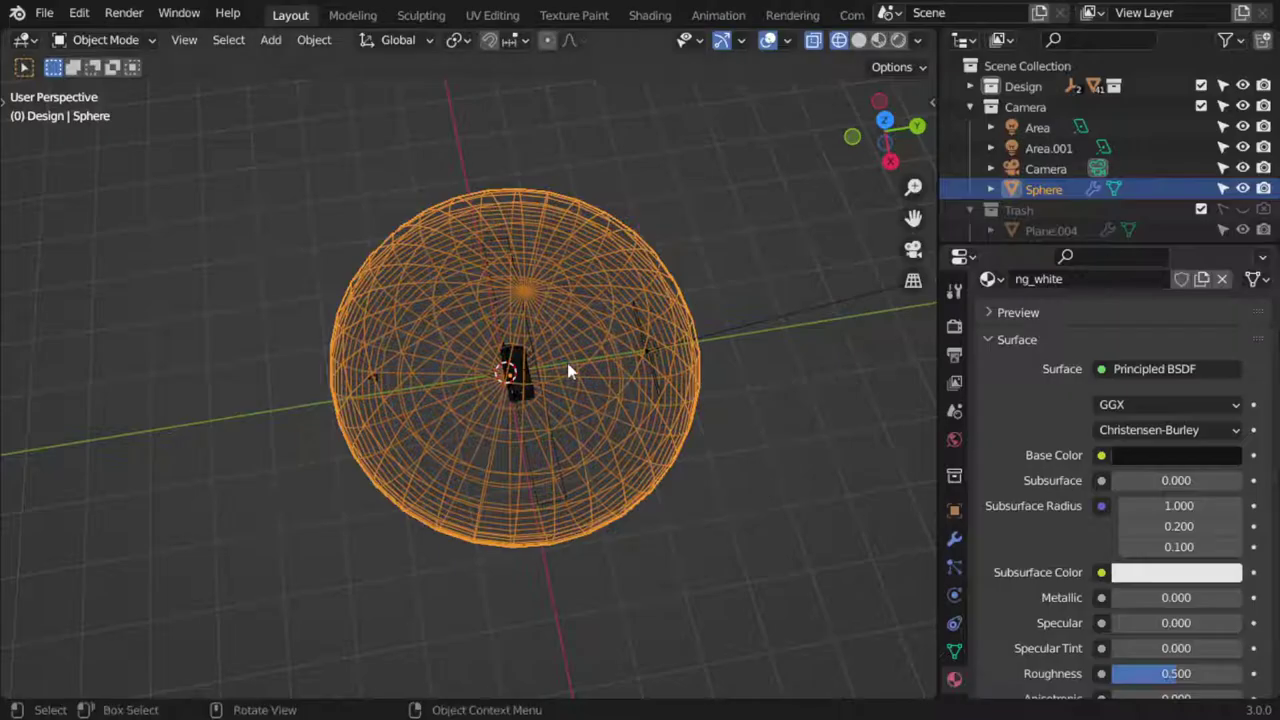
scroll(567, 363, "up", 2)
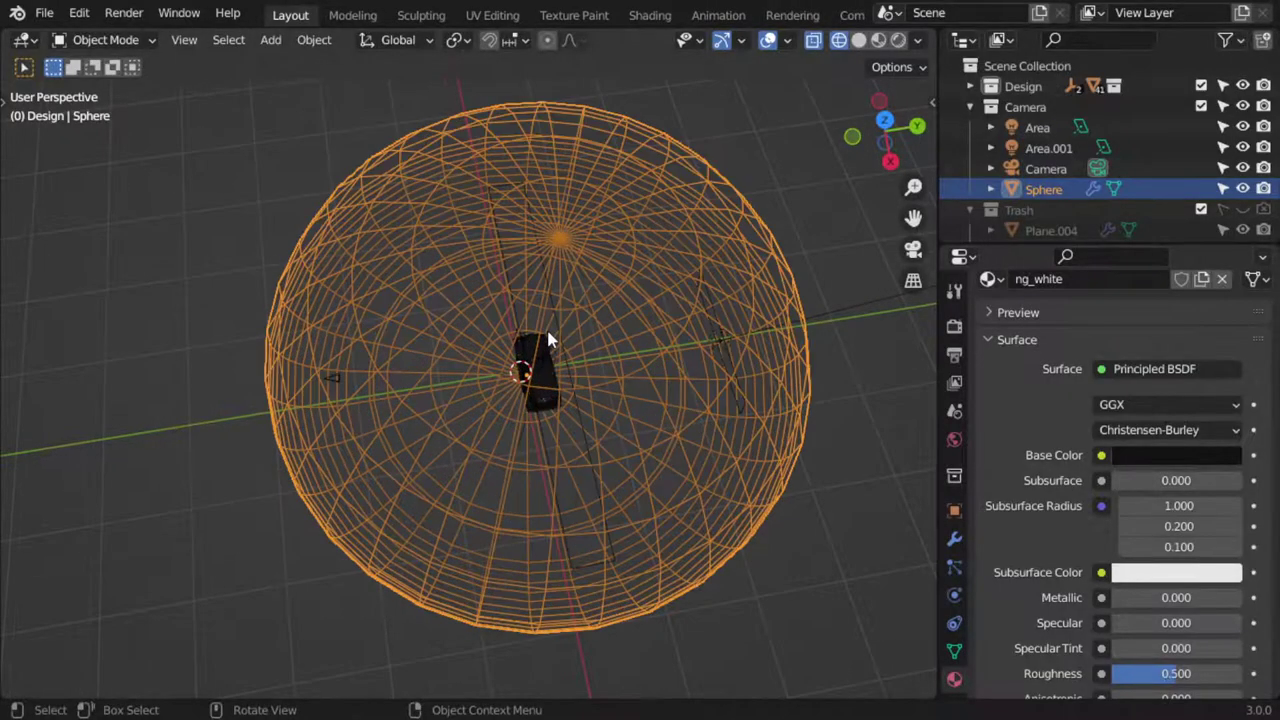
scroll(546, 326, "down", 5)
middle_click_drag(585, 436, 638, 316)
scroll(633, 364, "up", 4)
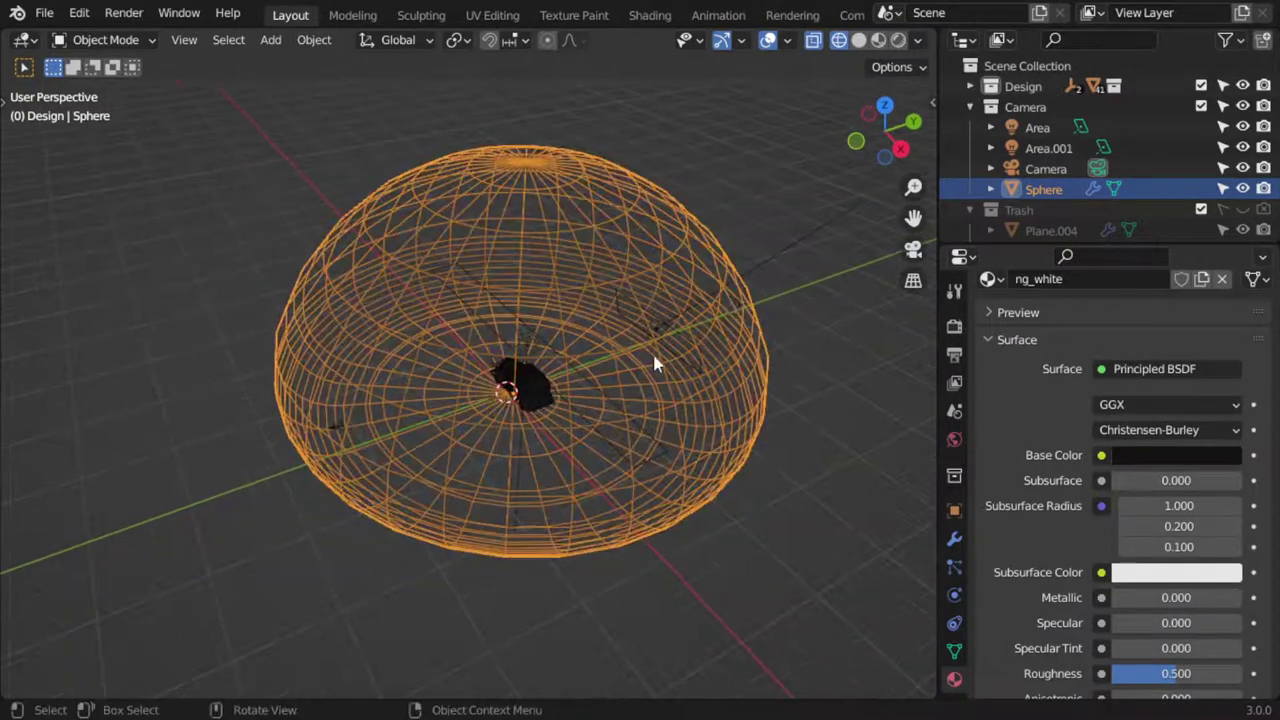
middle_click_drag(740, 316, 623, 423)
scroll(620, 403, "up", 3)
- Toggle dome shading, view the scene from above, then return to a perspective view
key("shift+z")
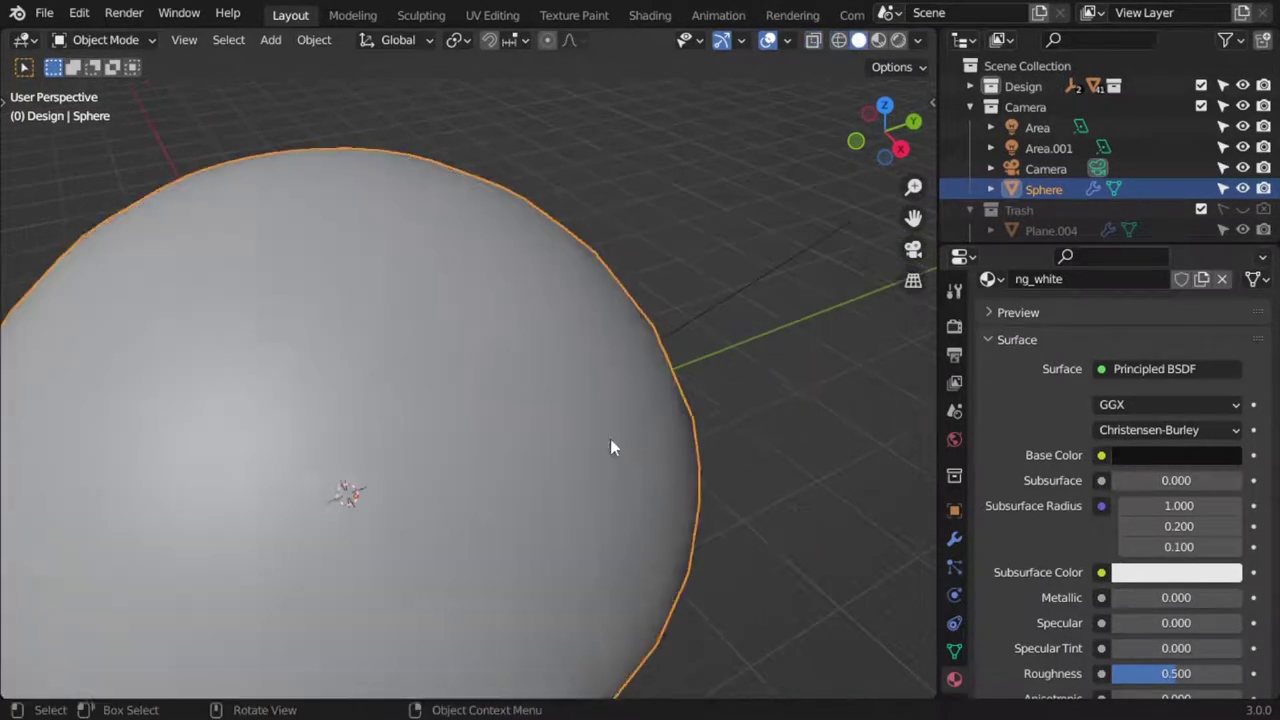
key("shift+z")
scroll(650, 370, "down", 3)
mouse_move(580, 370)
middle_mouse_down()
mouse_move(548, 425)
mouse_move(514, 409)
mouse_move(672, 344)
middle_mouse_up()
scroll(540, 410, "up", 2)
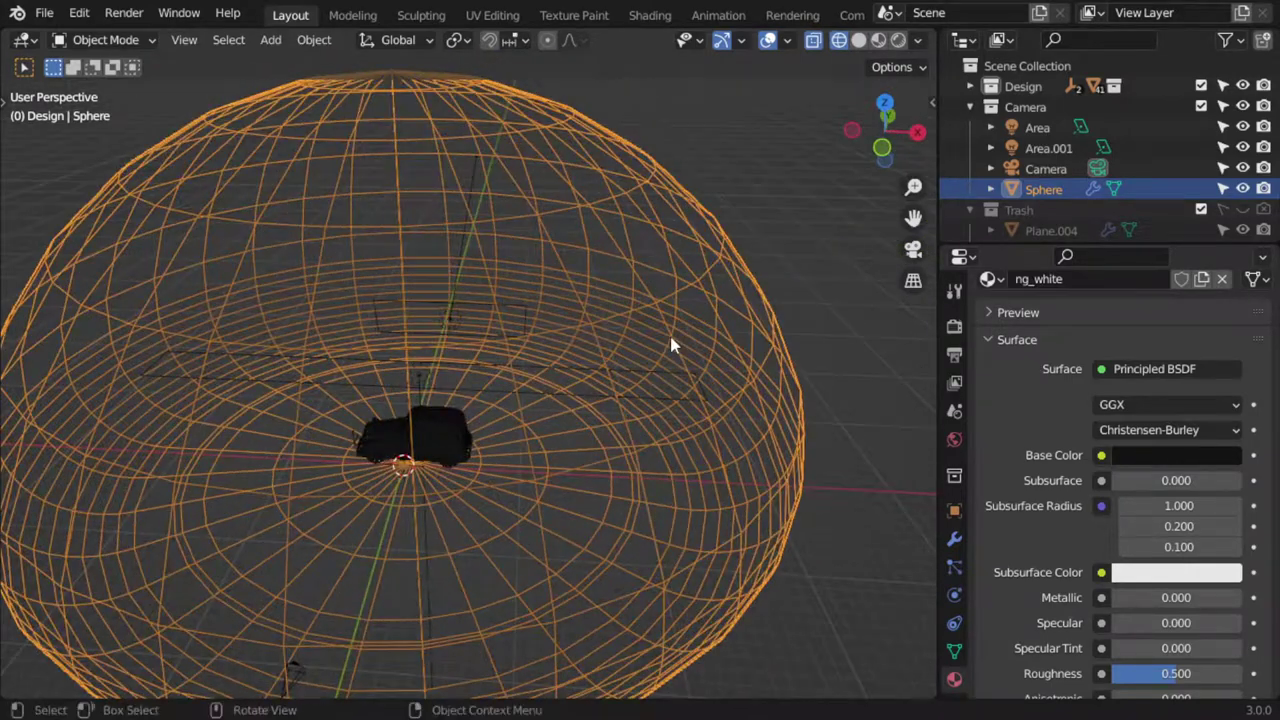
key("KP_7")
scroll(525, 395, "down", 3)
mouse_move(460, 418)
middle_mouse_down()
mouse_move(525, 327)
mouse_move(526, 348)
mouse_move(446, 327)
middle_mouse_up()
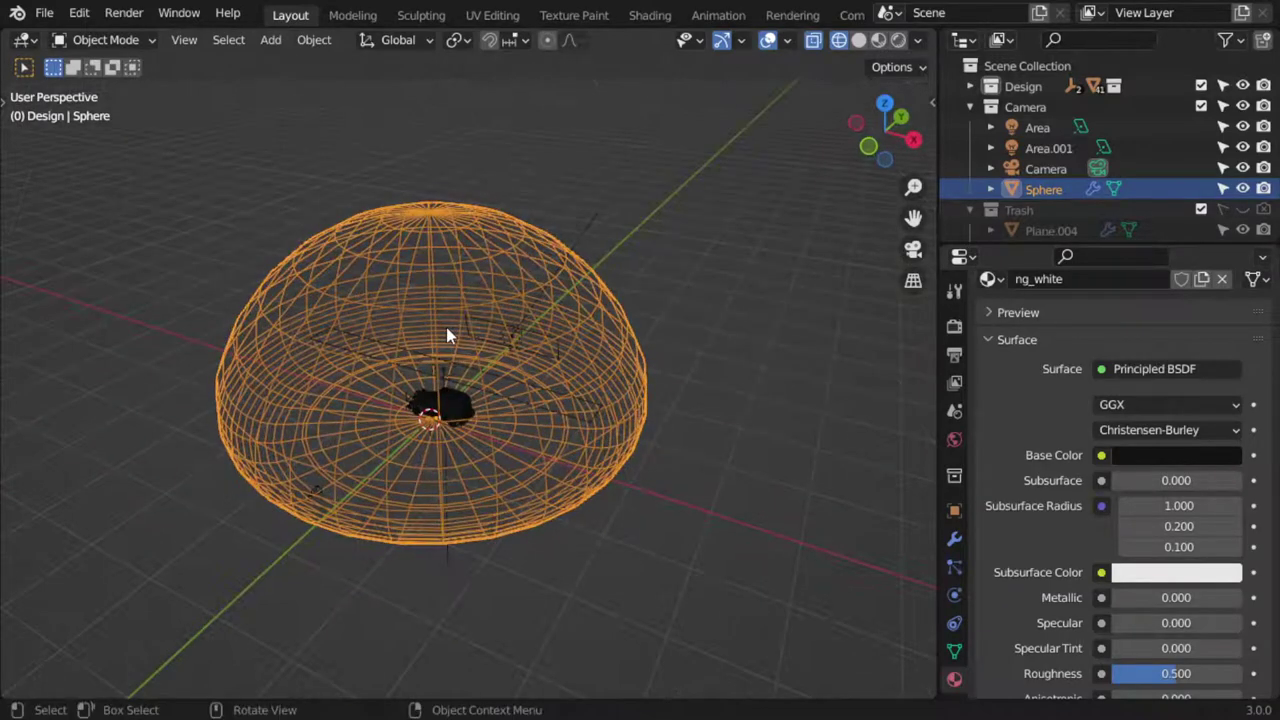
- Look at the vintage car through the scene camera
key("KP_0")
middle_click_drag(638, 350, 486, 366)
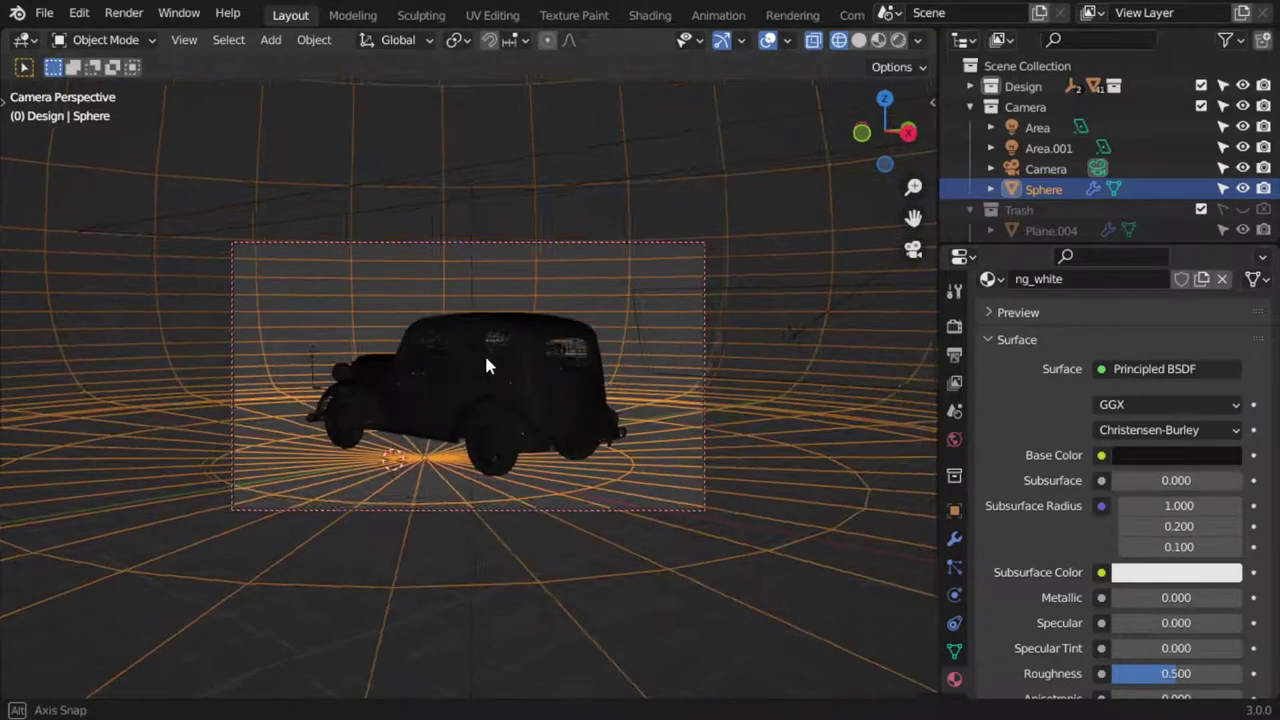
scroll(958, 648, "down", 2)
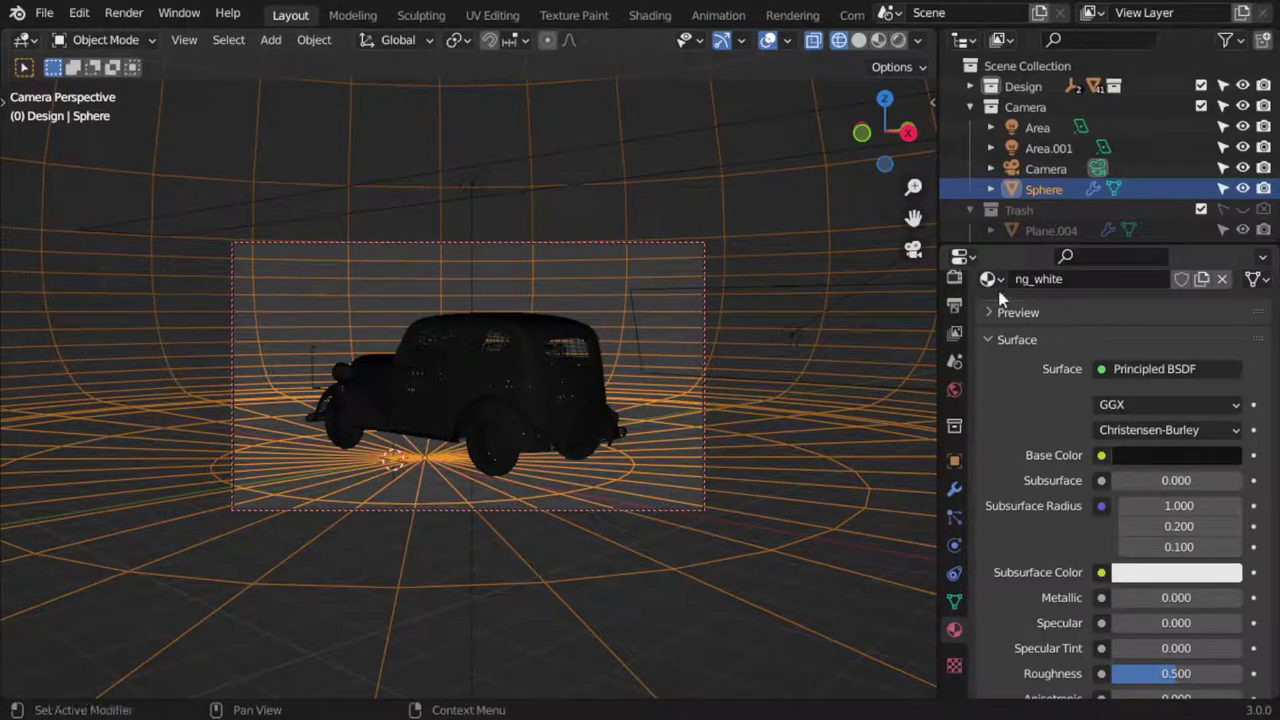
- Select the Camera and set its focal length to 90 mm
left_click(1043, 168)
scroll(1156, 316, "up", 3)
left_click(1166, 418)
type("90")
key("Return")
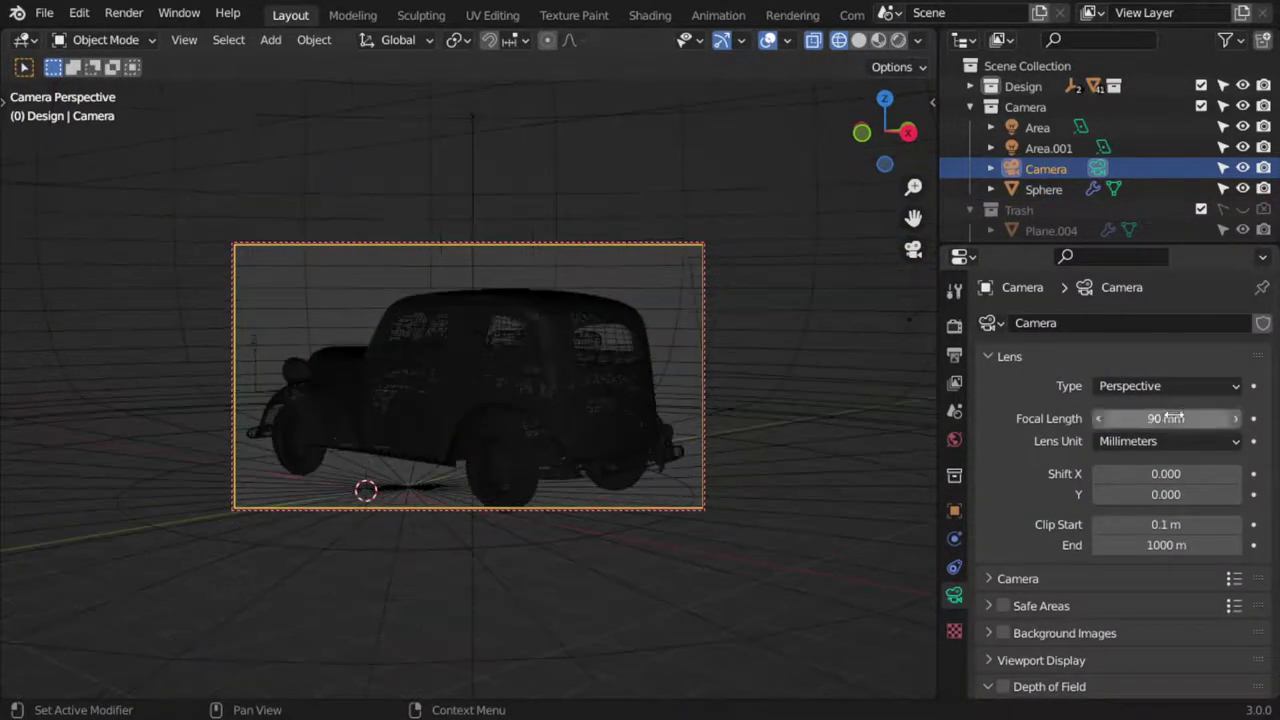
mouse_move(556, 400)
middle_mouse_down()
mouse_move(567, 404)
mouse_move(556, 434)
middle_mouse_up()
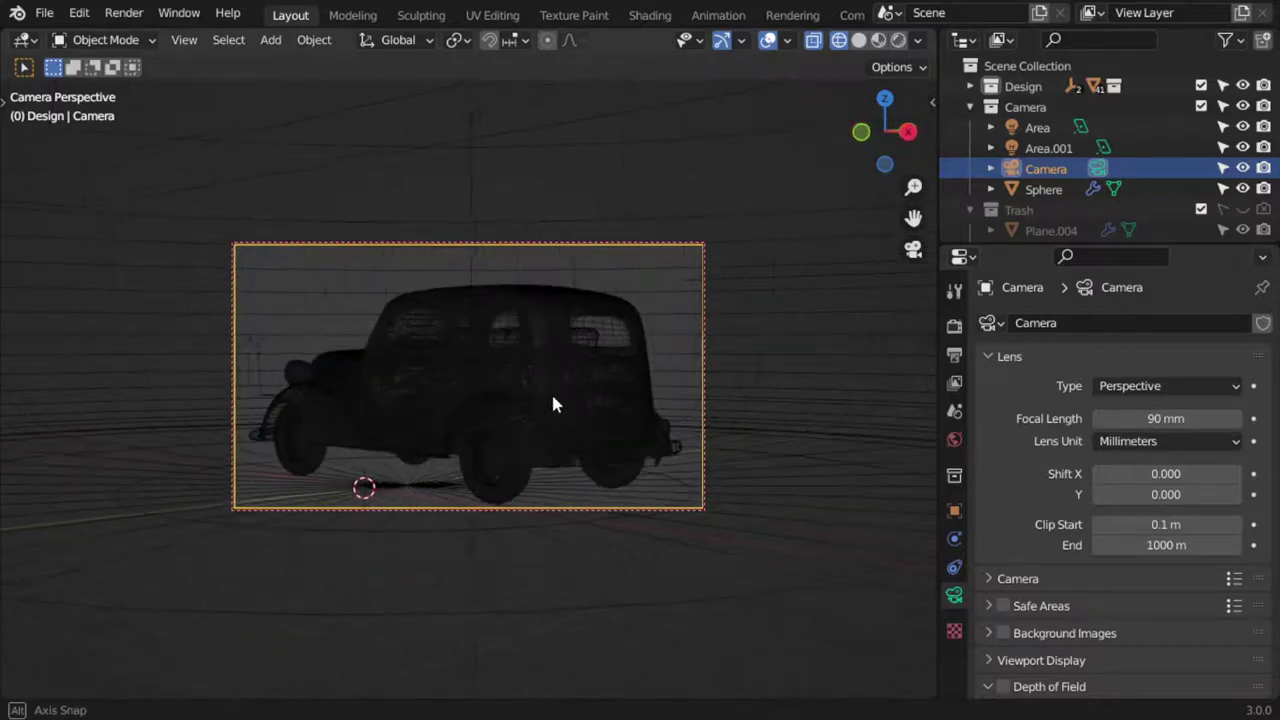
- Switch to solid shading and lower the camera focal length to 80 mm
key("z")
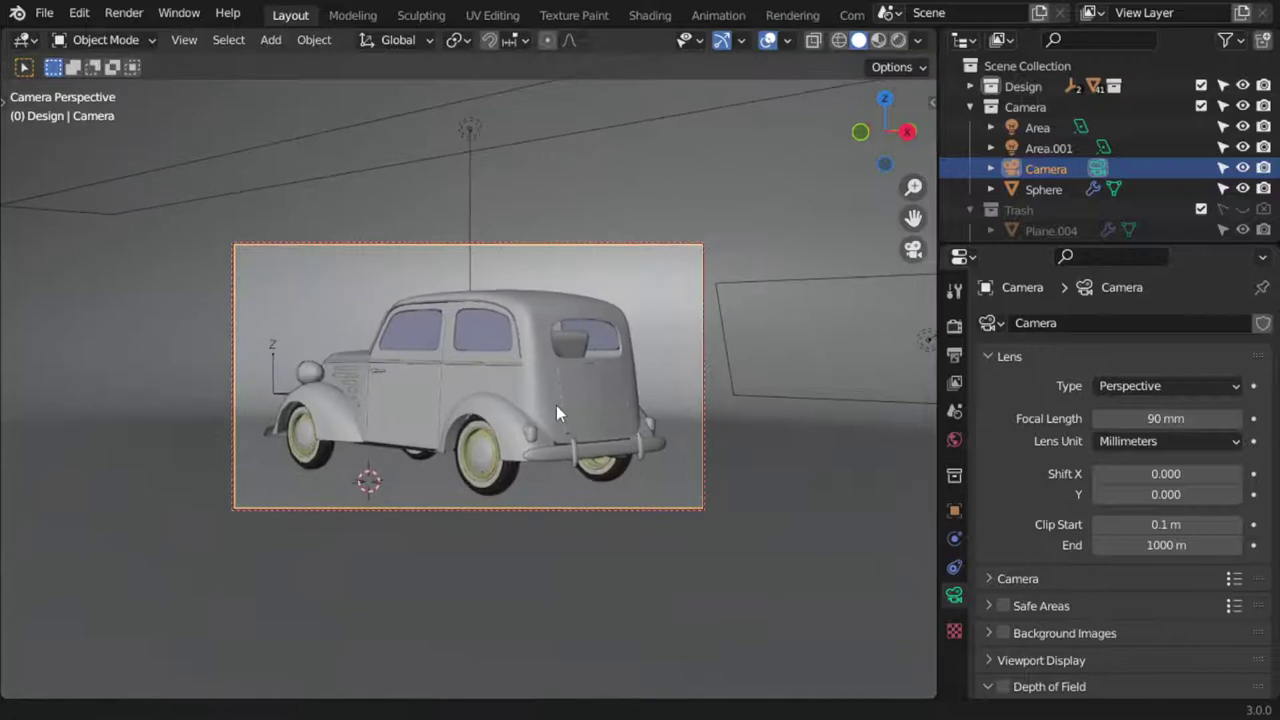
middle_click_drag(556, 405, 566, 405)
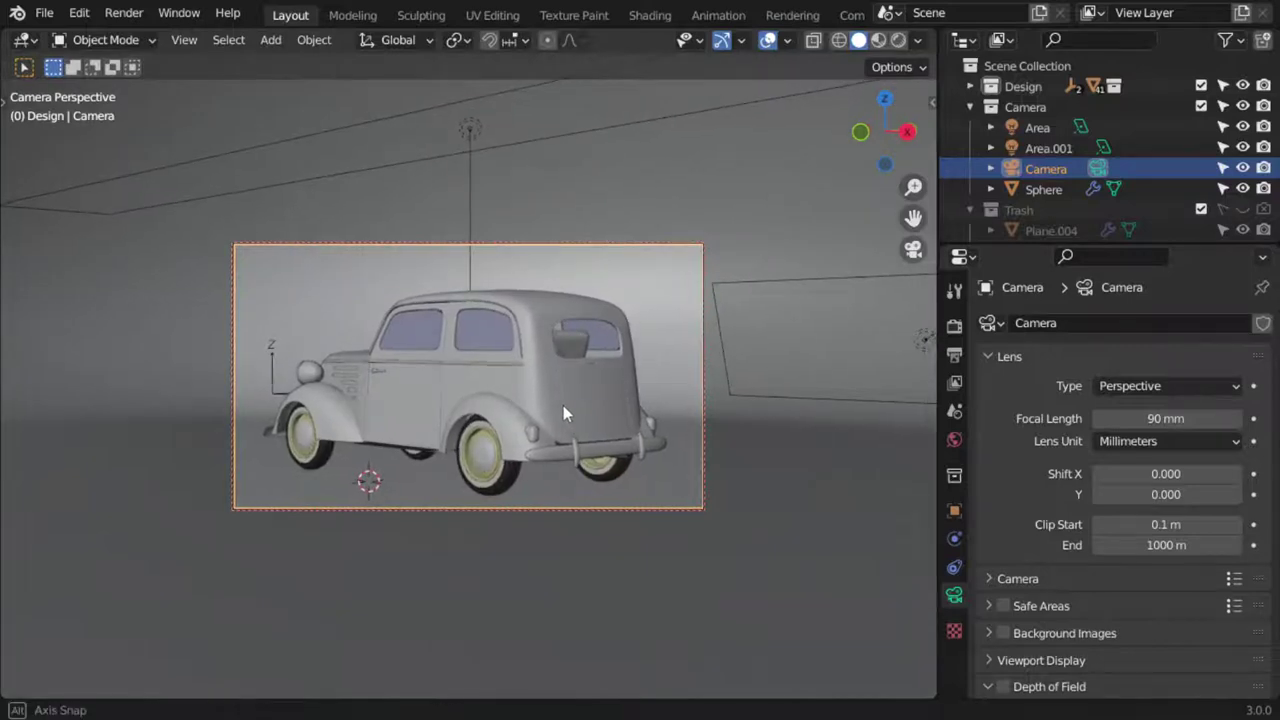
left_click(1165, 418)
type("80")
key("Return")
- Zoom in on the car, select the front wheel rim, then select the dome sphere
mouse_move(583, 414)
middle_mouse_down()
mouse_move(460, 408)
mouse_move(471, 451)
mouse_move(549, 429)
middle_mouse_up()
scroll(523, 420, "up", 3)
scroll(505, 435, "up", 1)
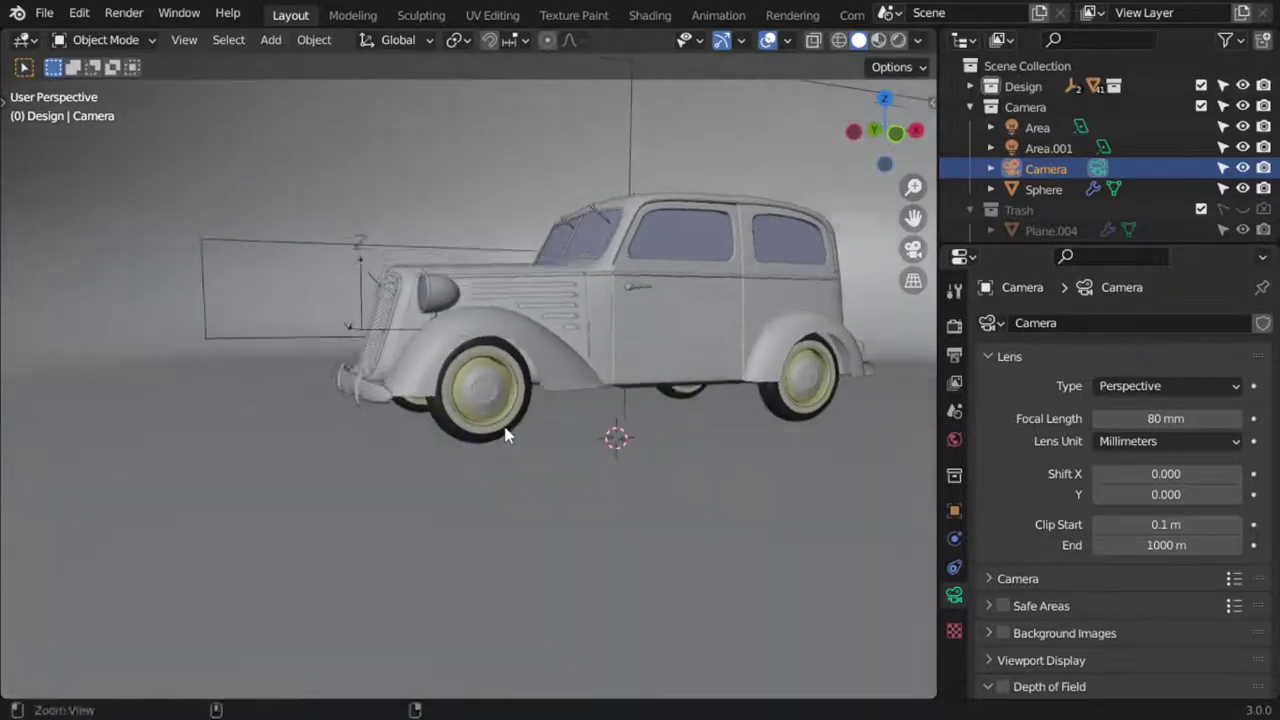
scroll(510, 415, "up", 2)
left_click(514, 400)
mouse_move(514, 405)
middle_mouse_down()
mouse_move(613, 376)
mouse_move(689, 546)
mouse_move(599, 518)
mouse_move(642, 402)
mouse_move(648, 436)
mouse_move(432, 542)
middle_mouse_up()
scroll(613, 376, "down", 4)
left_click(690, 547)
- In wireframe shading, box-select the front wheel area to inspect its parts
key("z")
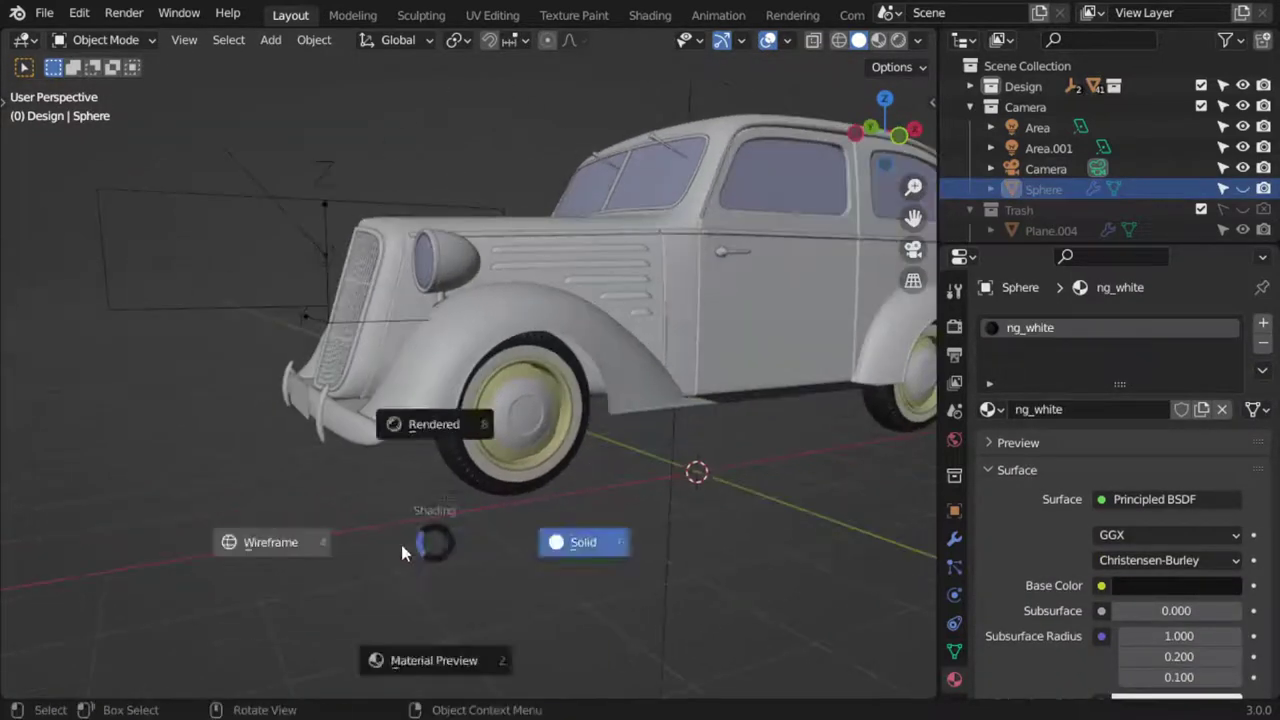
left_click(395, 553)
key("b")
left_click_drag(578, 440, 434, 534)
key("z")
left_click(662, 520)
key("shift+z")
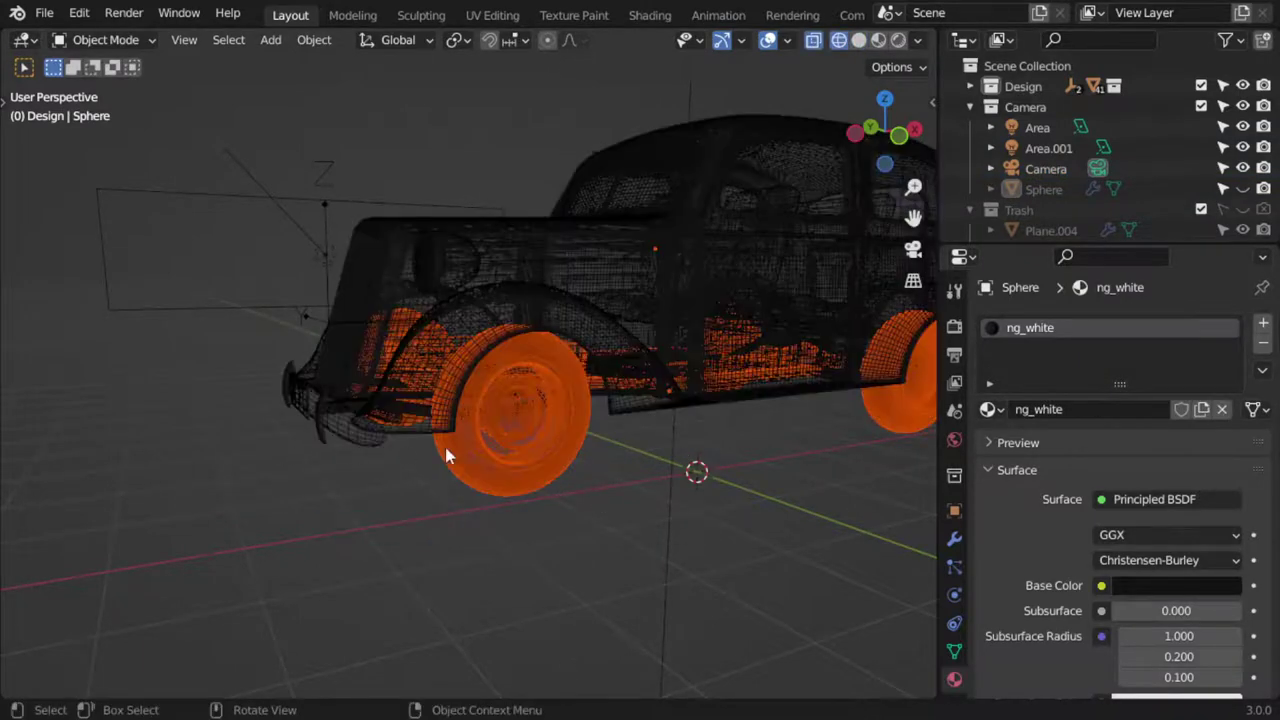
middle_click_drag(405, 456, 495, 486)
middle_click_drag(574, 489, 551, 477)
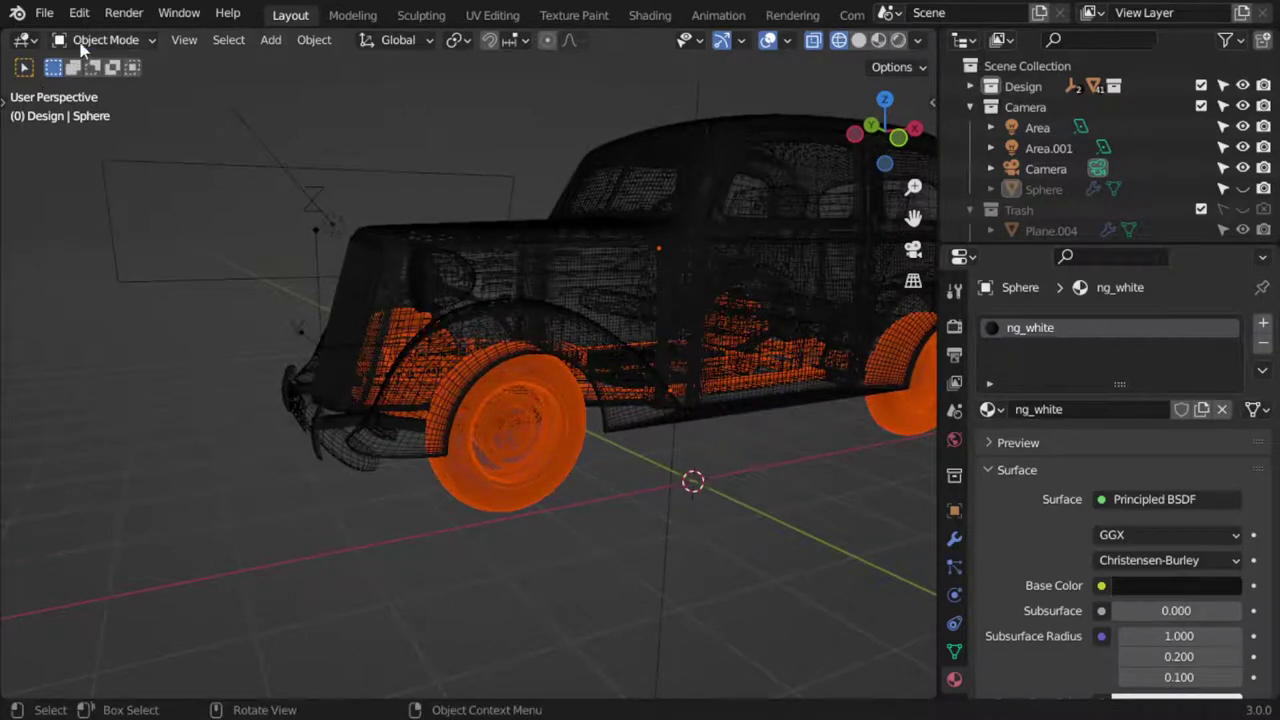
- Select the tire Circle.003 and enter Edit Mode in see-through wireframe shading
left_click(528, 460)
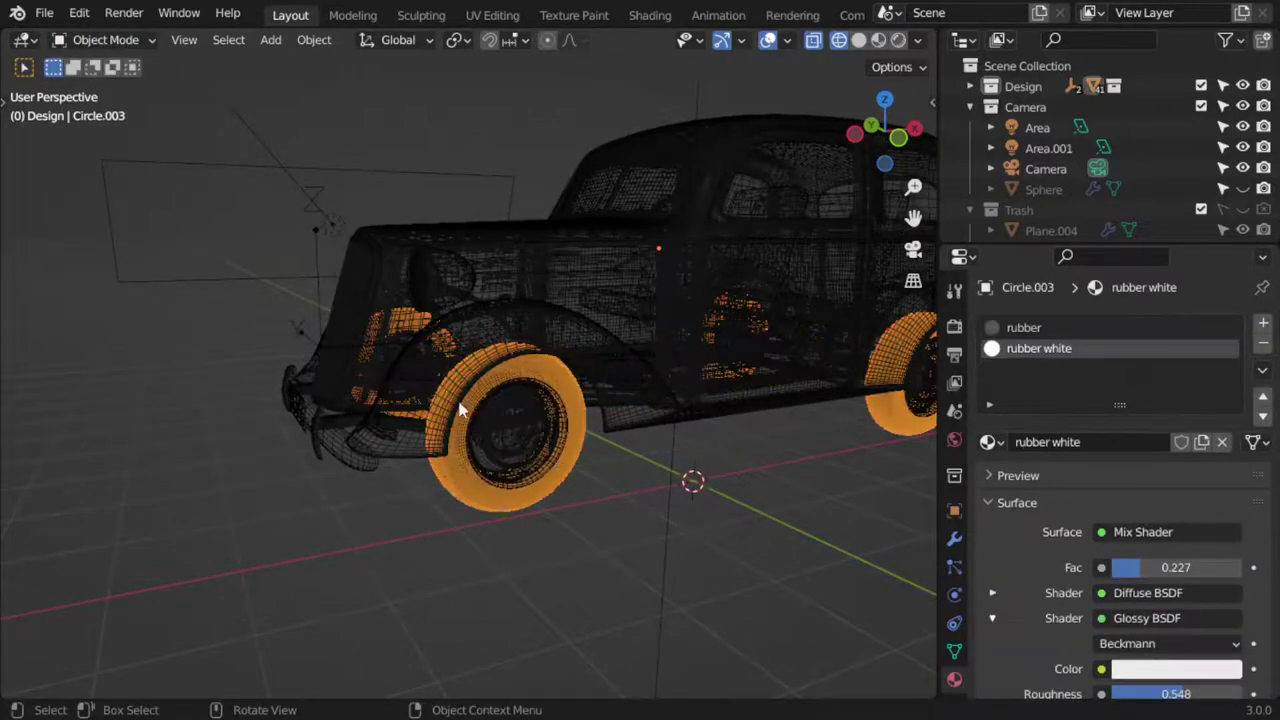
left_click(90, 40)
left_click(92, 72)
left_click(105, 40)
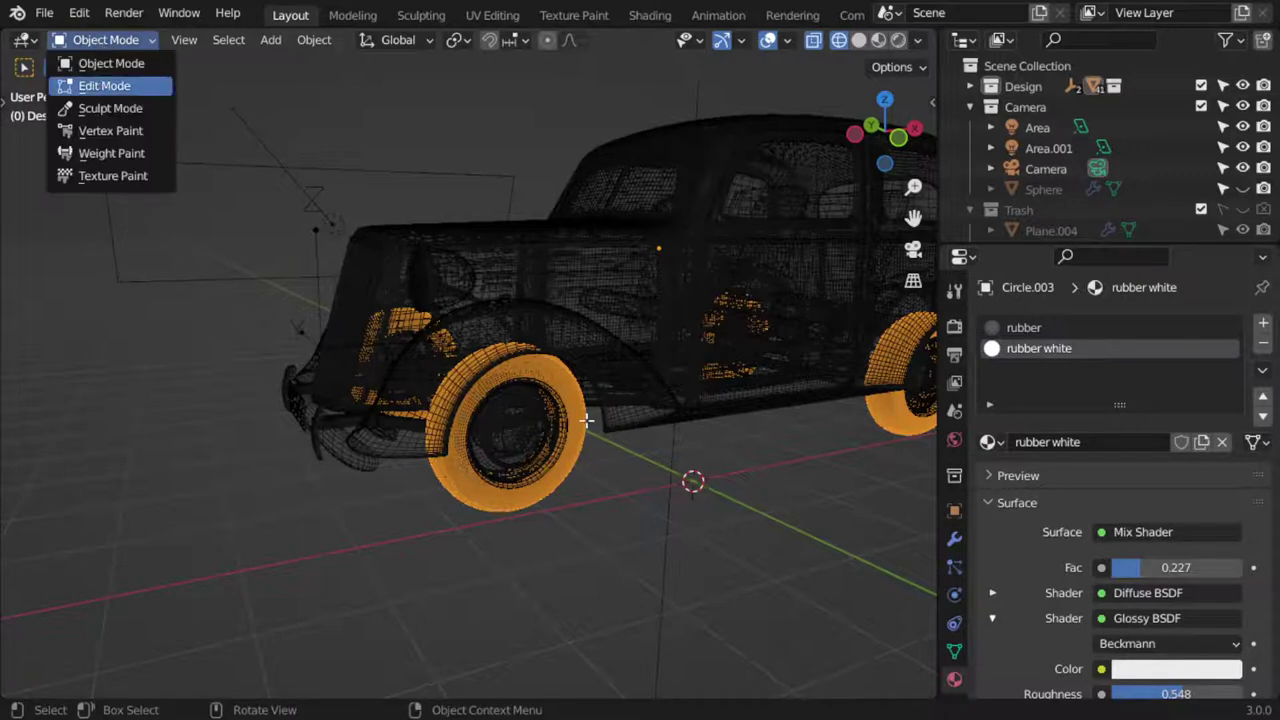
key("Return")
key("shift+z")
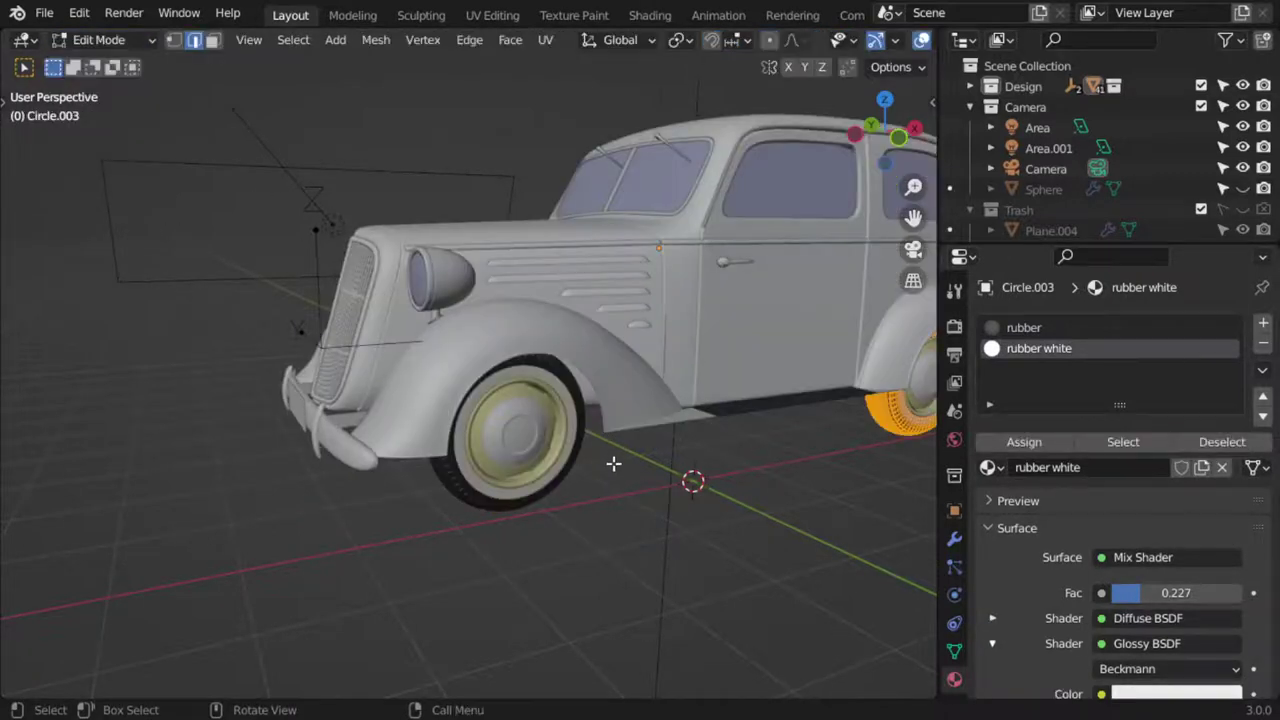
scroll(613, 463, "down", 2)
middle_click_drag(613, 463, 428, 471)
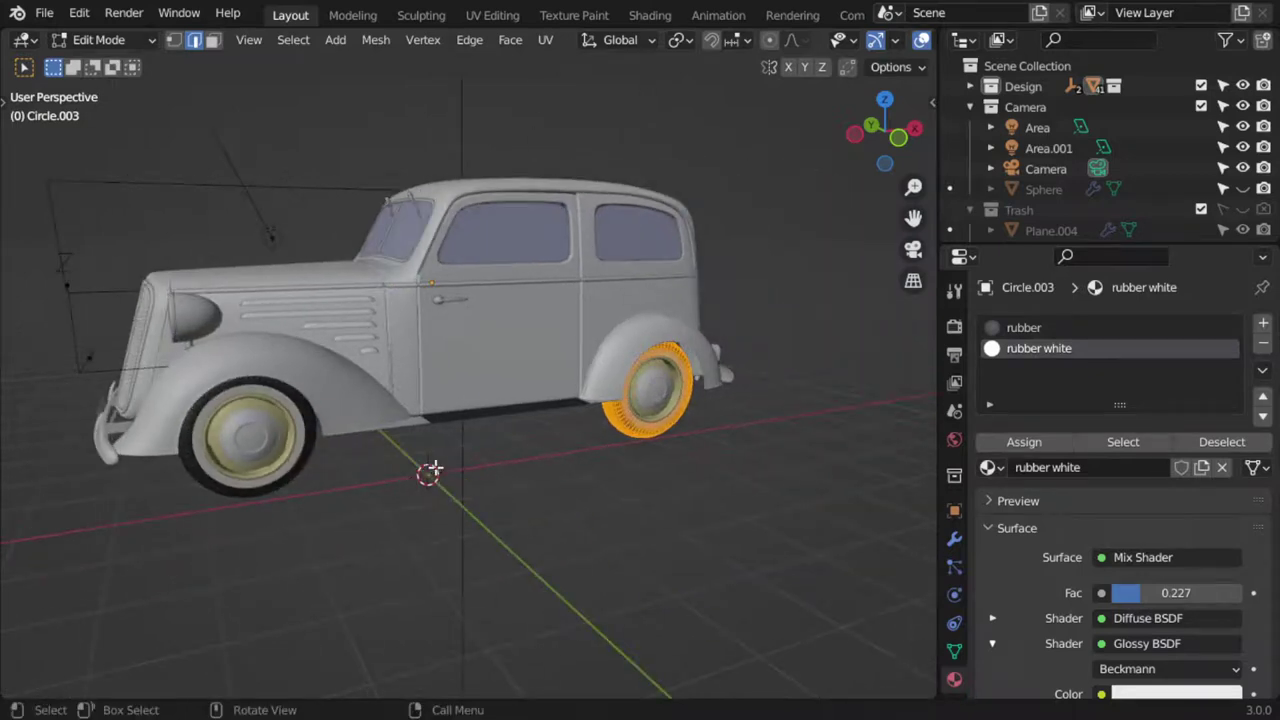
key("Tab")
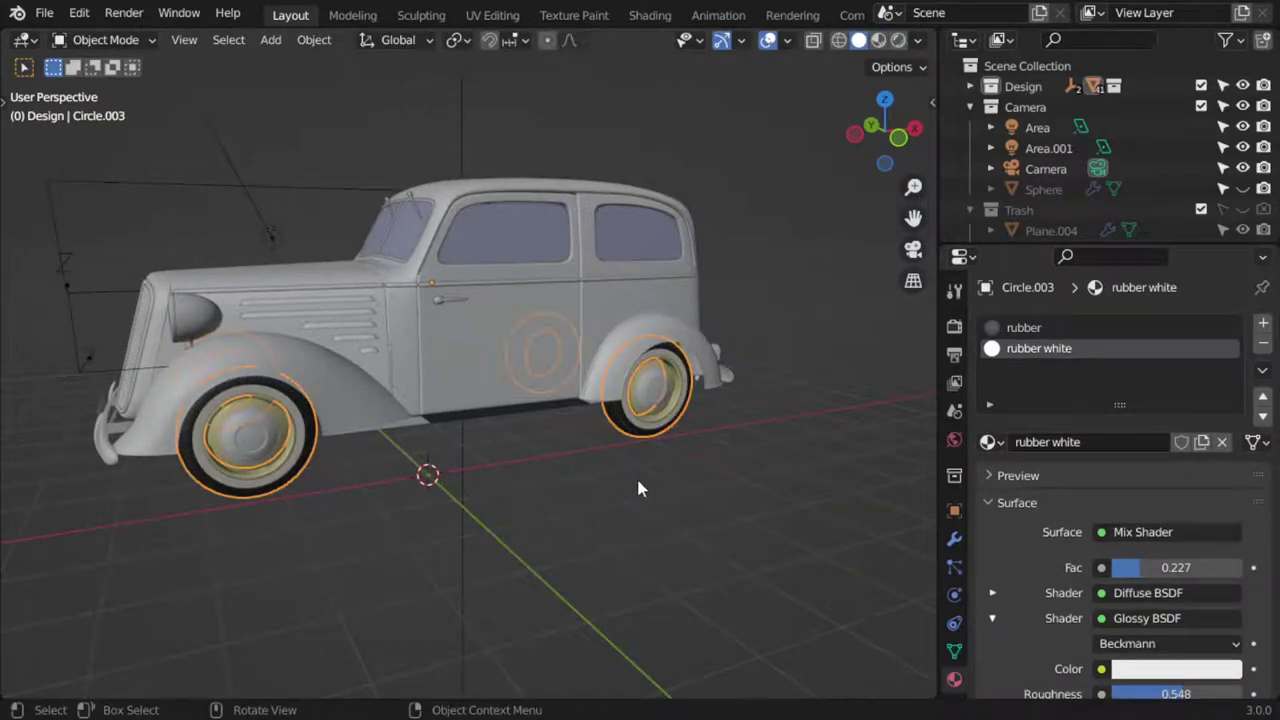
key("Tab")
key("shift+z")
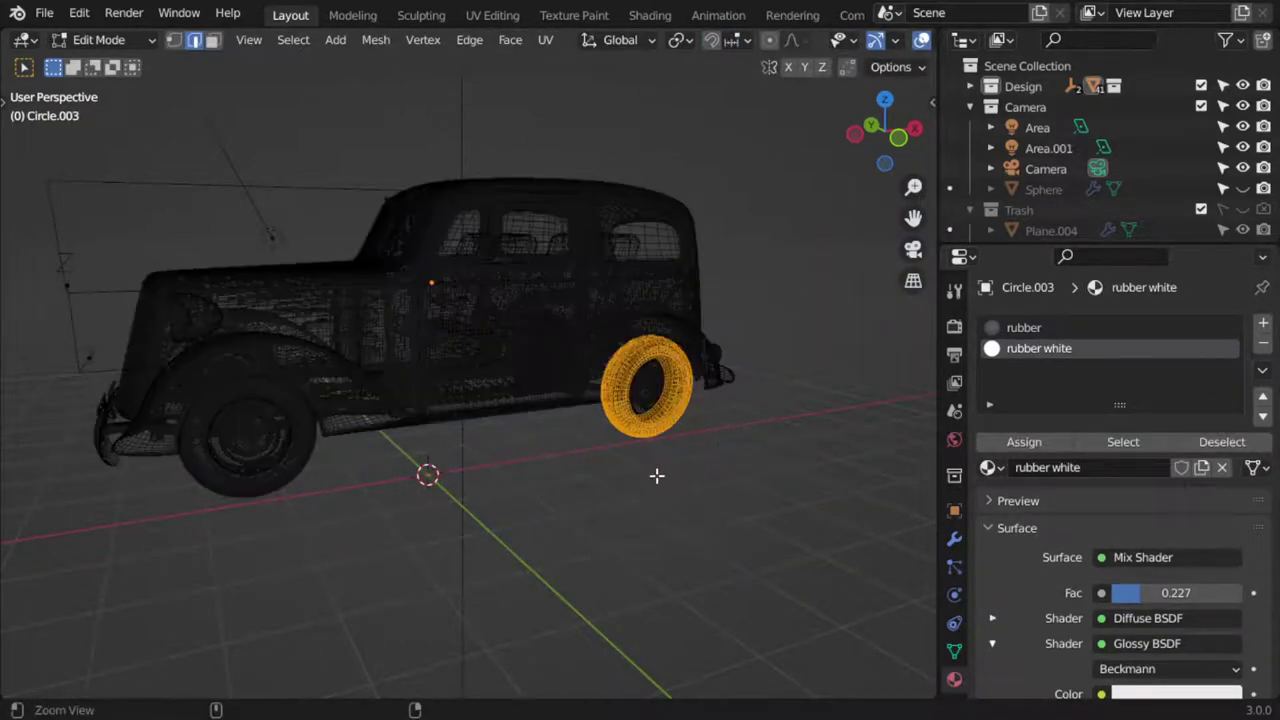
- Rotate the tire geometry 90° around Z and return to Object Mode
key("r")
type("z")
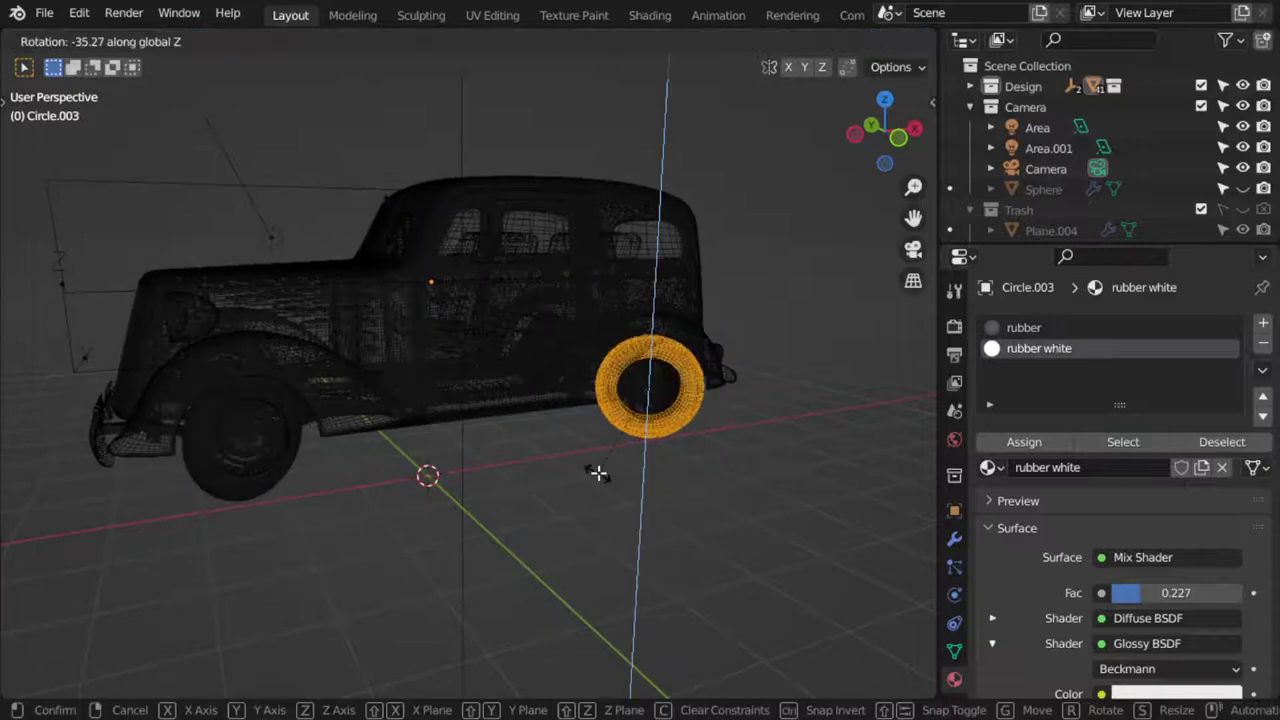
type("90")
key("Return")
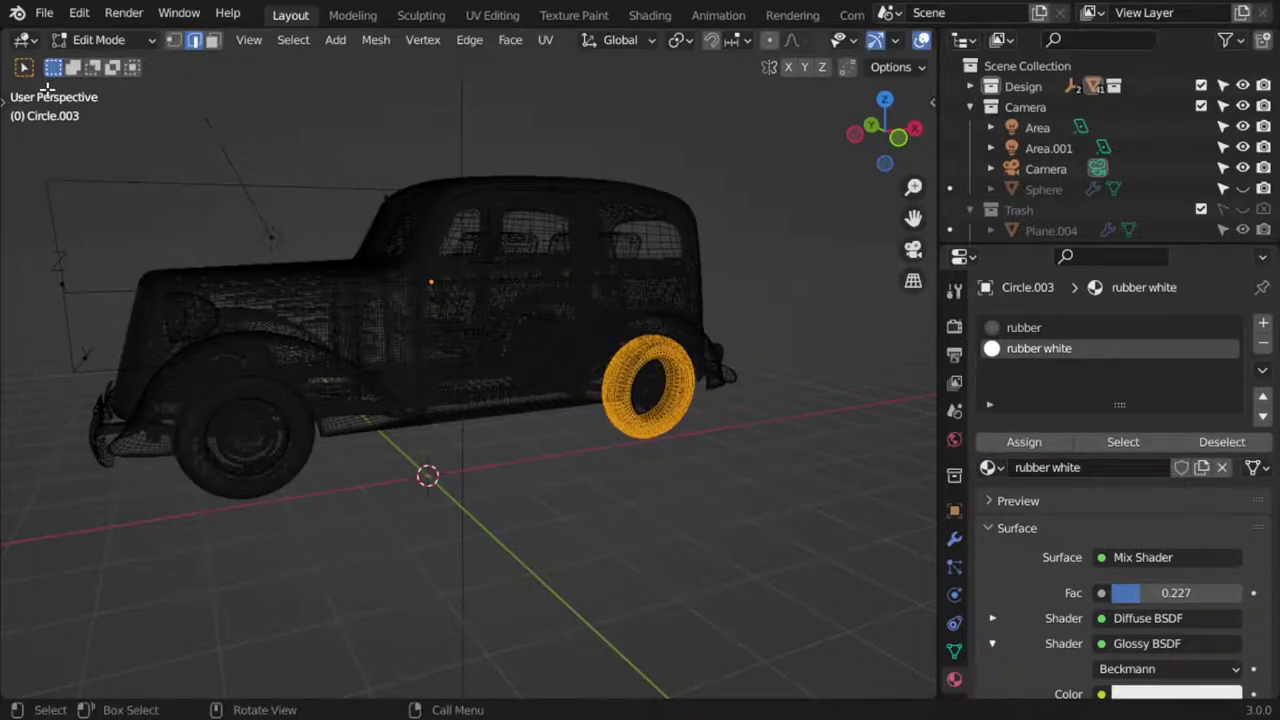
left_click(100, 40)
key("Return")
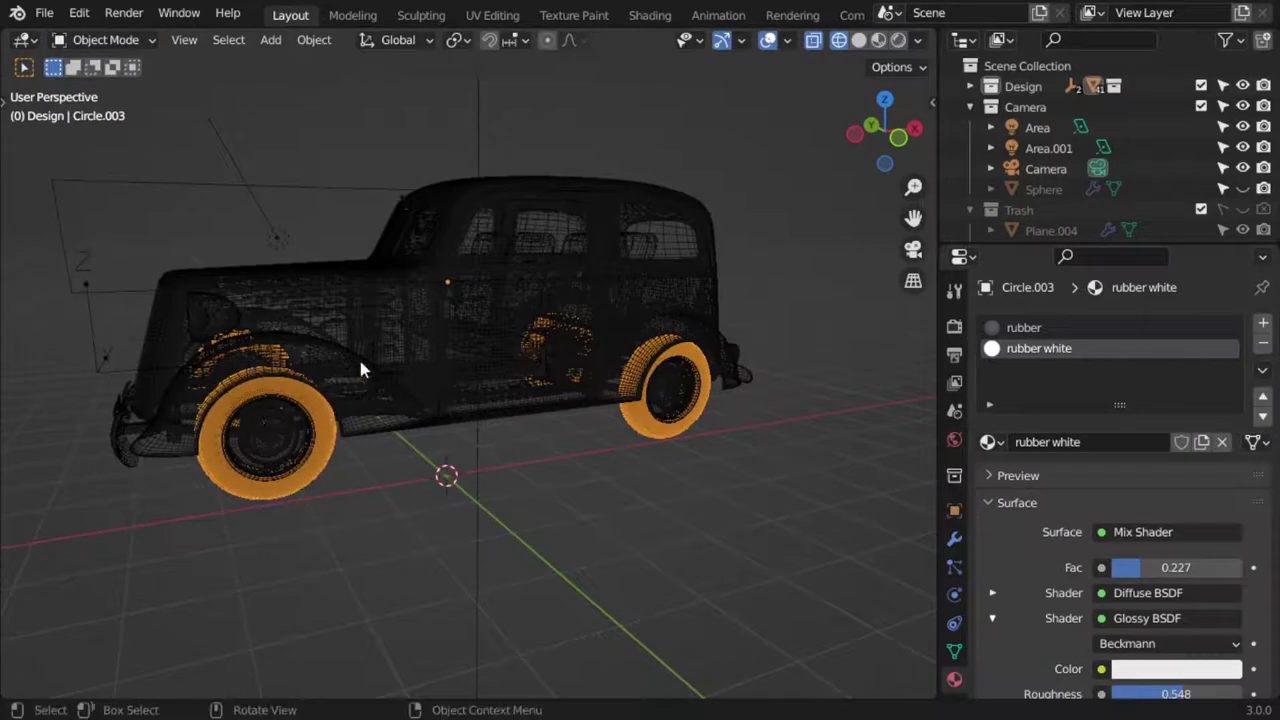
- In solid shading, select the front wheel rim and toggle its Edit Mode
key("shift+z")
scroll(419, 436, "up", 4)
left_click(544, 400)
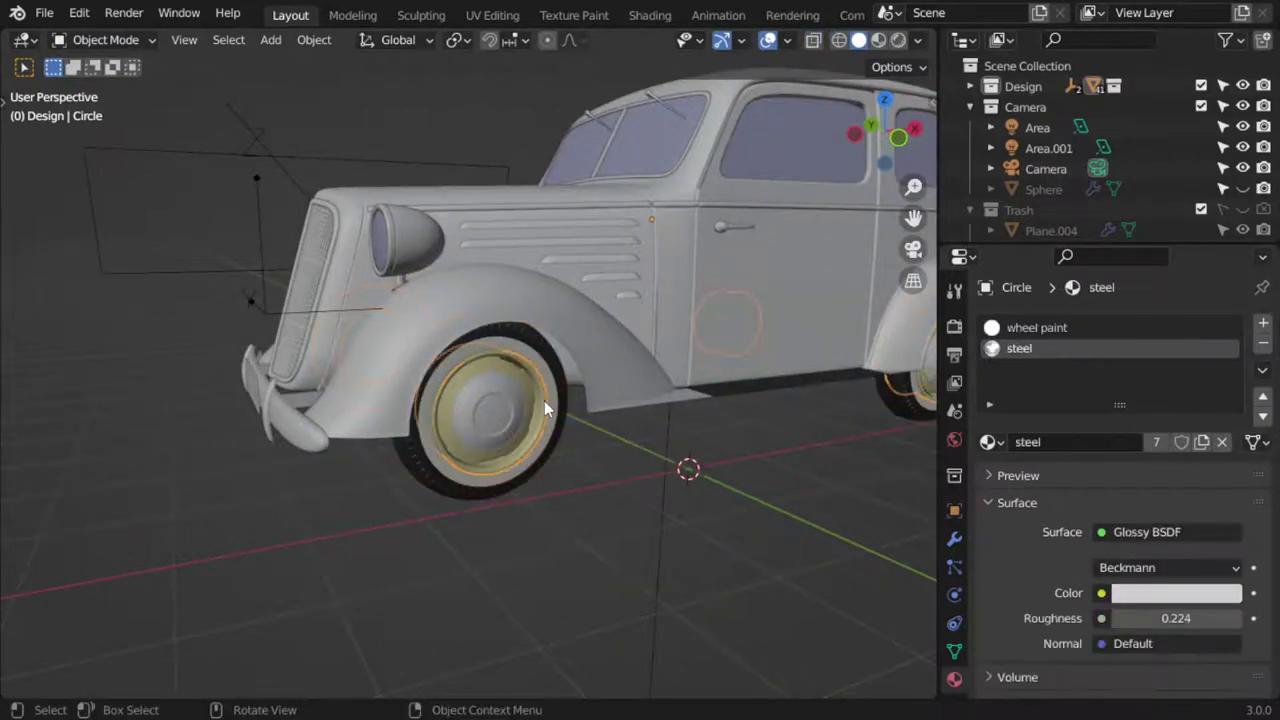
key("Tab")
key("Tab")
scroll(544, 400, "down", 5)
- Delete the first 2500 W Area light from above the car
mouse_move(557, 409)
middle_mouse_down()
mouse_move(517, 366)
mouse_move(401, 462)
middle_mouse_up()
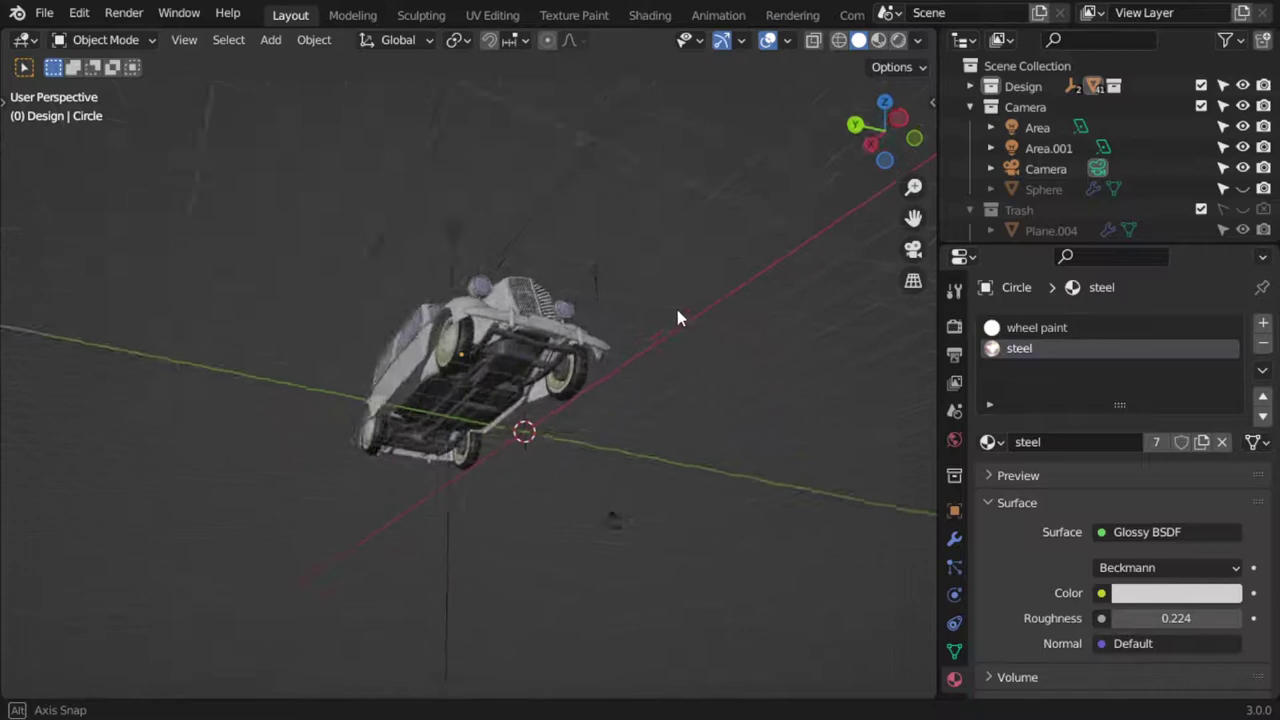
scroll(401, 462, "down", 3)
mouse_move(439, 408)
middle_mouse_down()
mouse_move(422, 457)
mouse_move(429, 445)
middle_mouse_up()
left_click(471, 341)
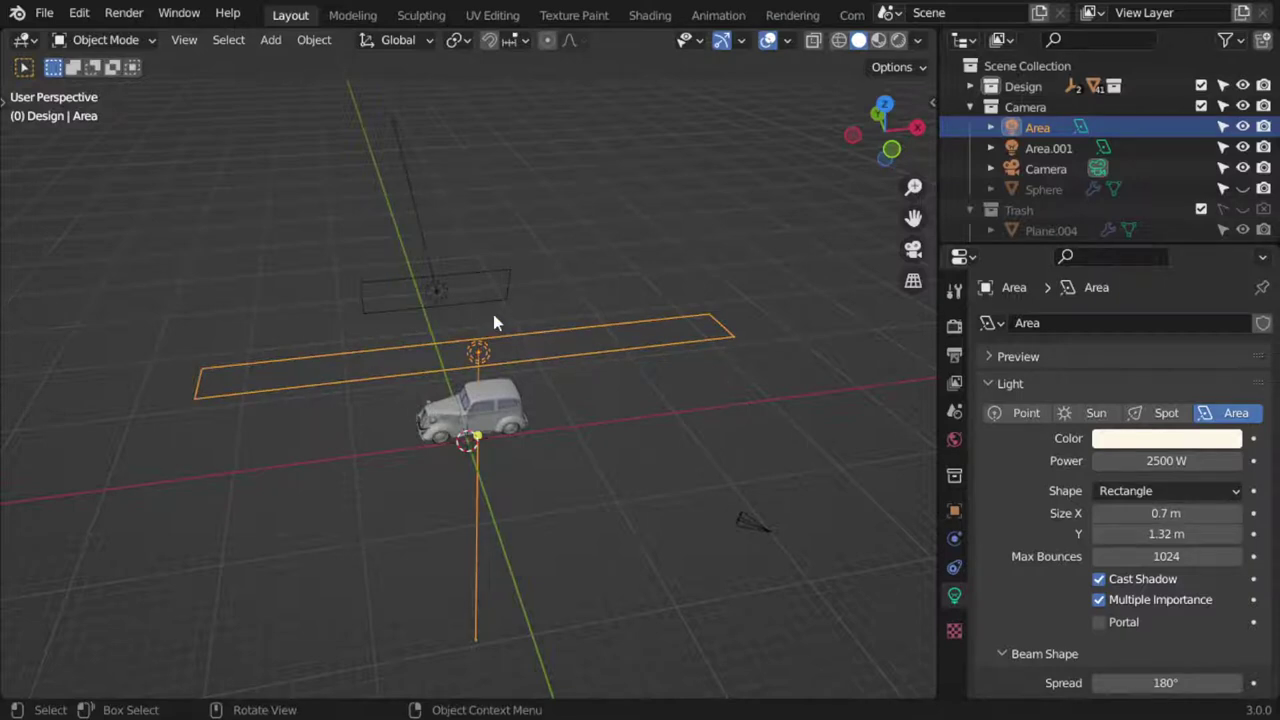
key("Delete")
- Select the remaining Area.001 light and unhide the dome sphere with Alt+H
middle_click_drag(466, 354, 468, 357)
left_click(461, 297)
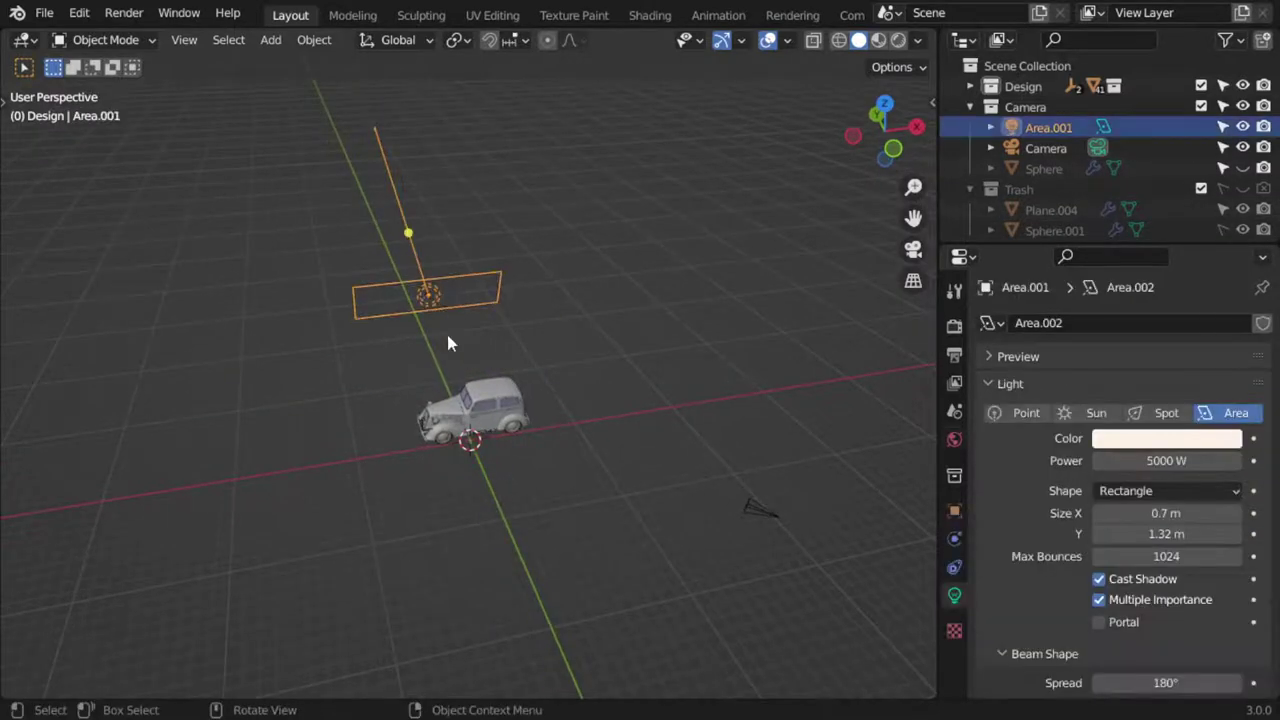
left_click(428, 295)
key("alt+h")
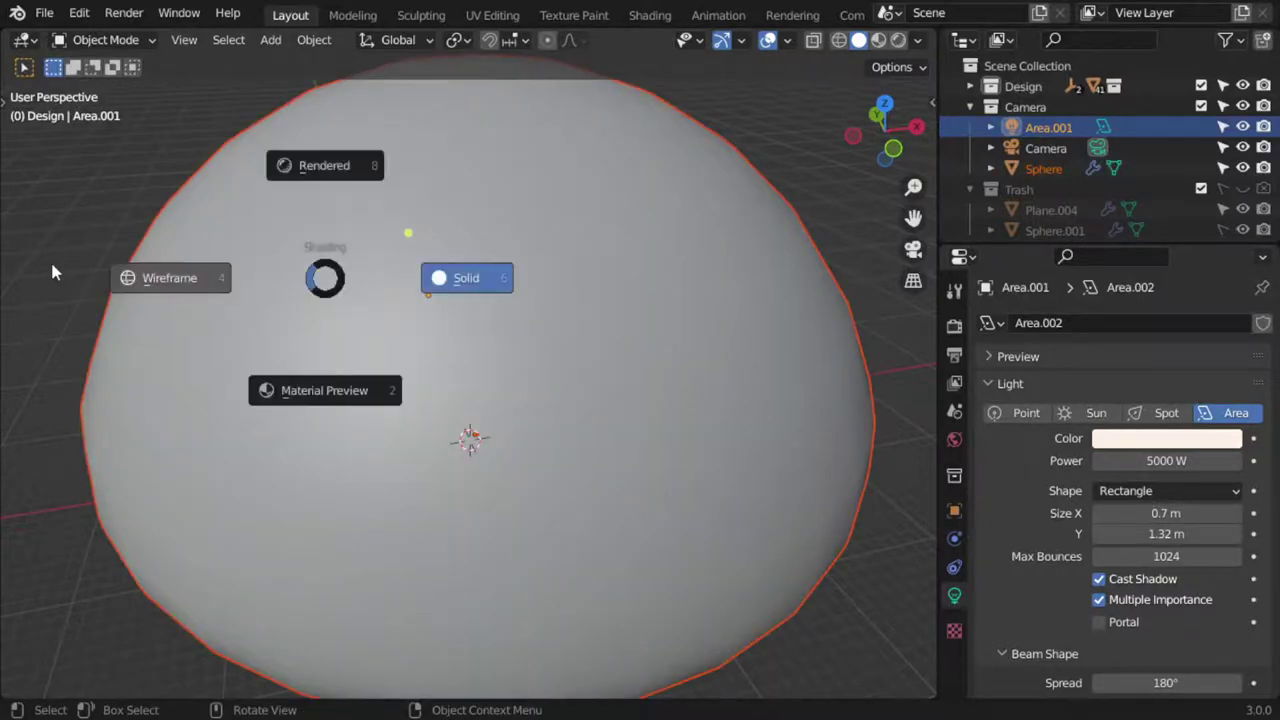
- Switch to wireframe, reselect the area light, and go to top orthographic view
key("z")
left_click(214, 277)
left_click(422, 287)
left_click(422, 289)
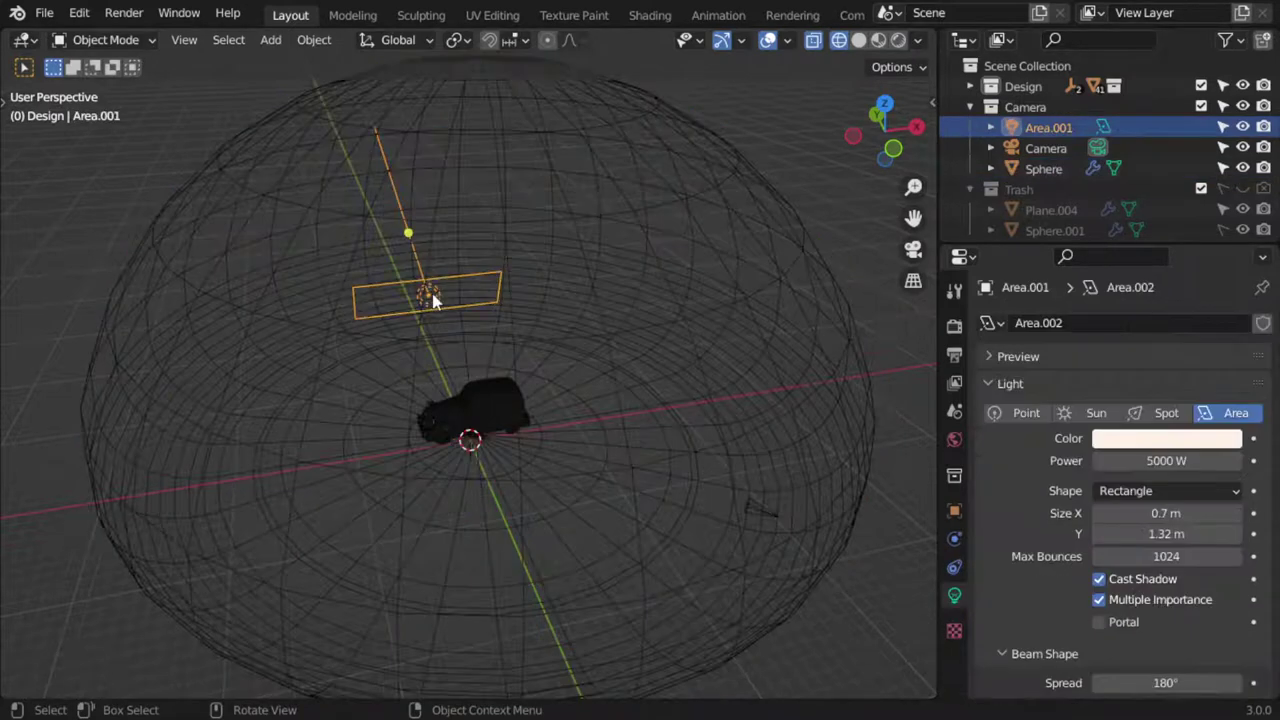
key("KP_7")
middle_click_drag(431, 290, 432, 300)
key("KP_0")
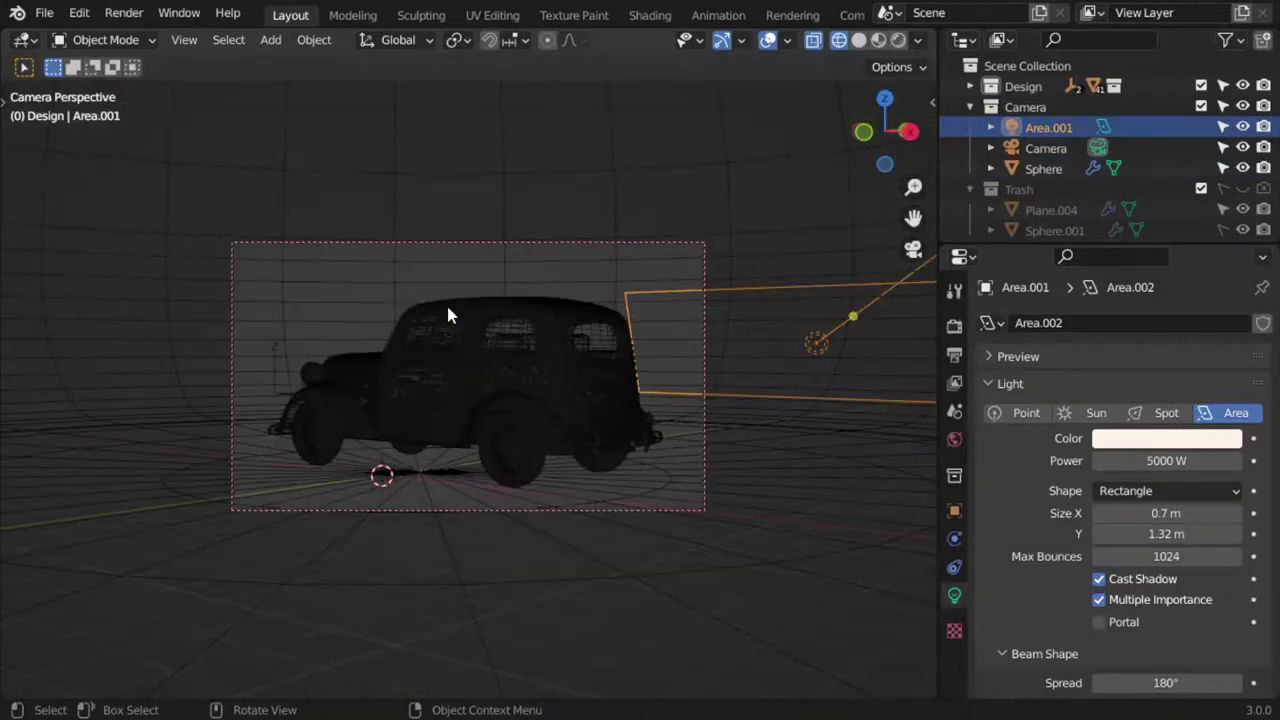
key("KP_7")
- Narrow the light along X, then move and rotate it toward the car
key("s")
key("x")
left_click(517, 236)
key("g")
left_click(380, 294)
key("r")
left_click(446, 205)
key("g")
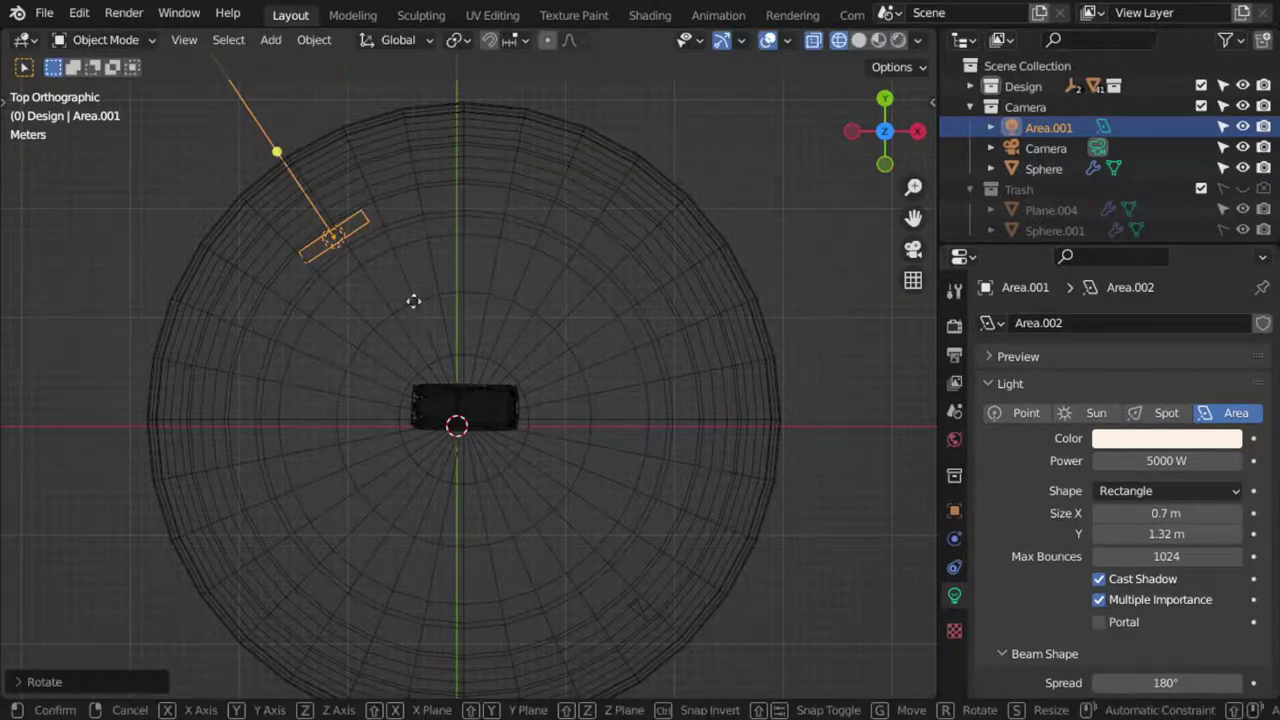
left_click(423, 277)
- Check through the camera, then shift the light further up-left and re-angle it
key("KP_0")
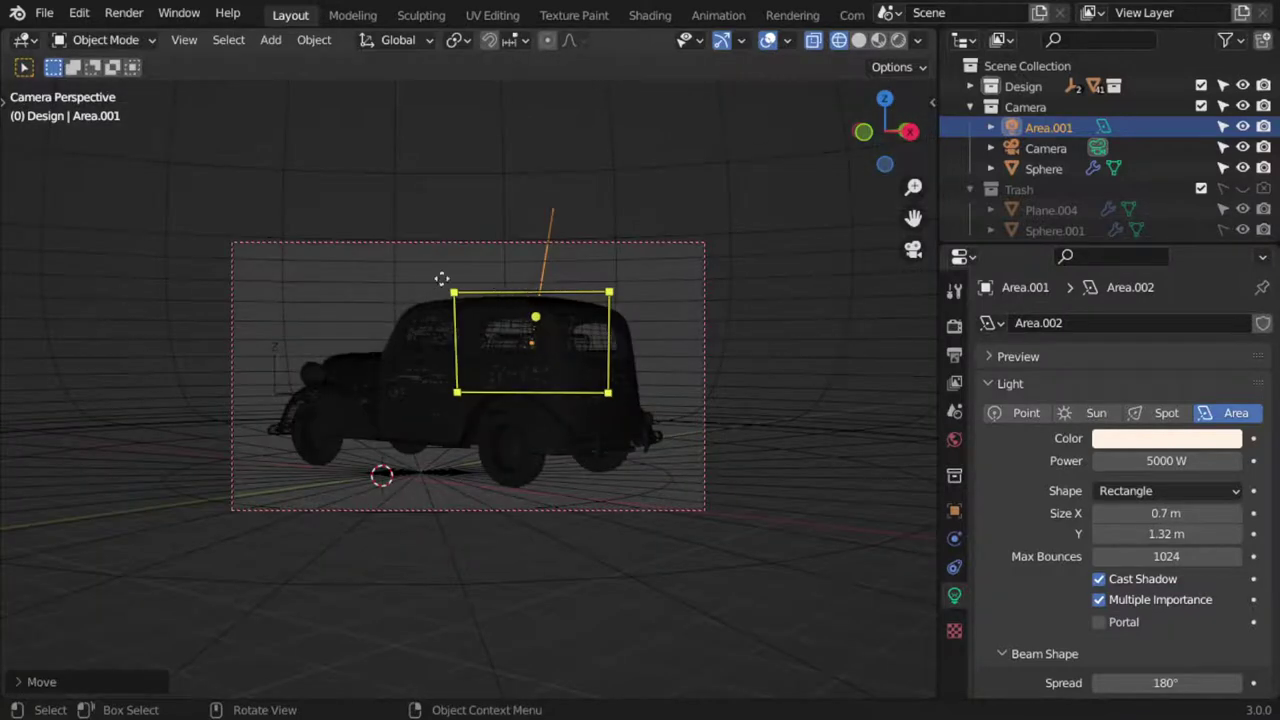
key("KP_7")
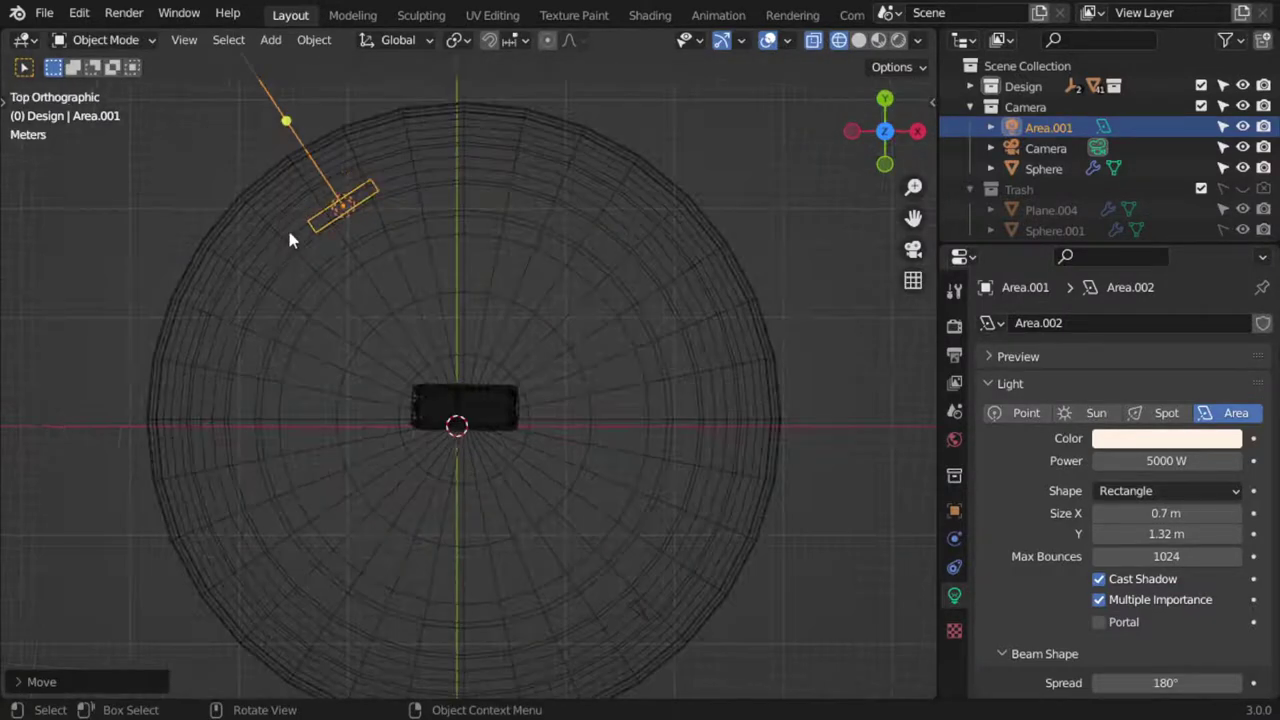
key("g")
key("r")
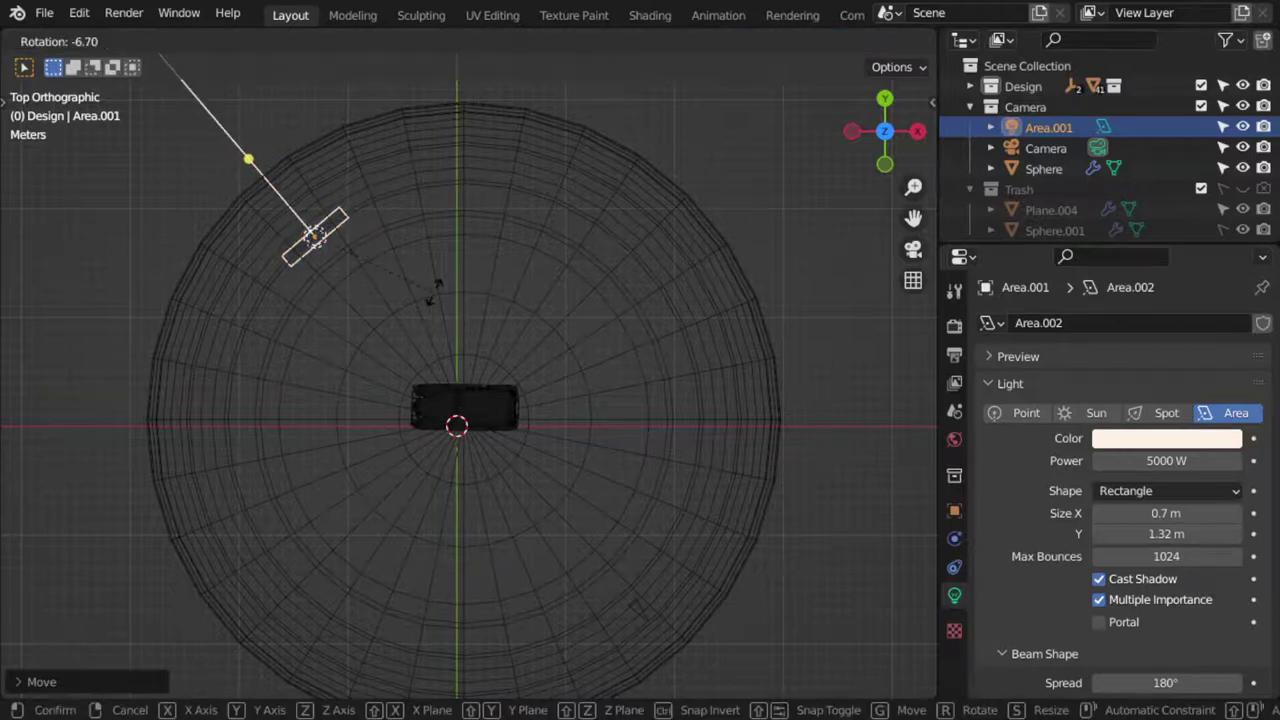
left_click(433, 285)
key("KP_0")
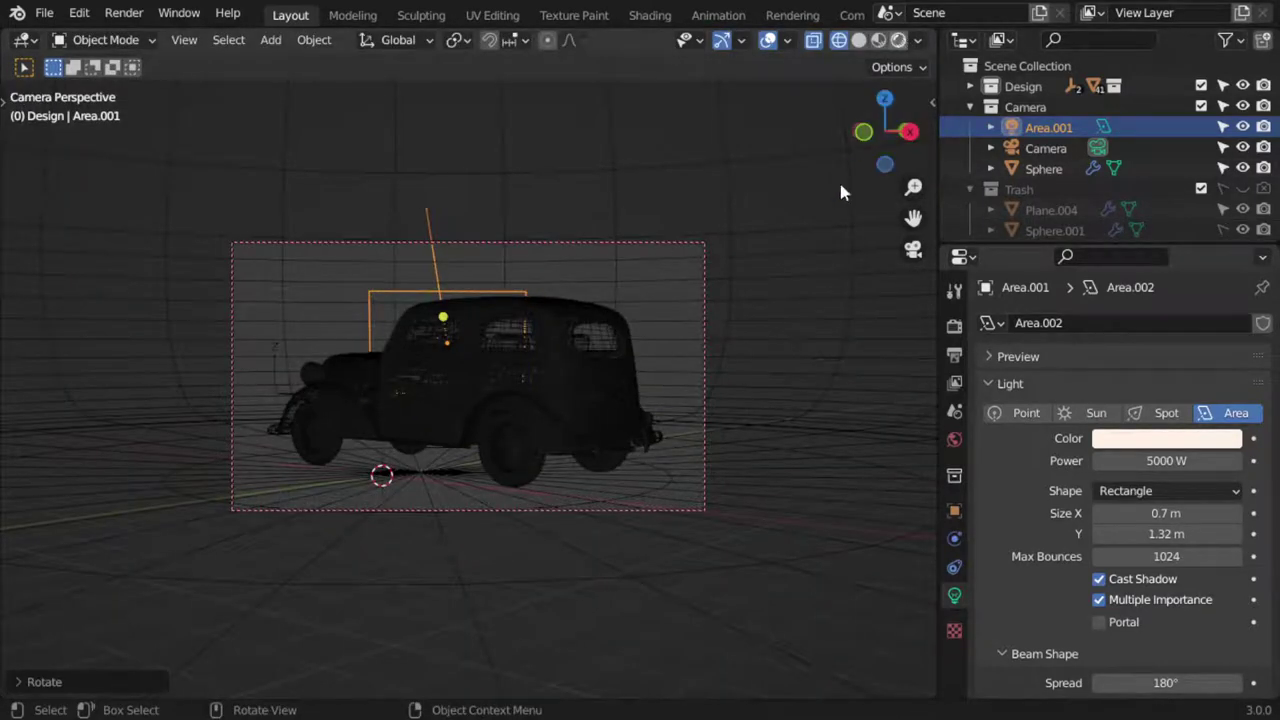
- Switch to Rendered preview and change Area.001's colour from cream to pure white
key("z")
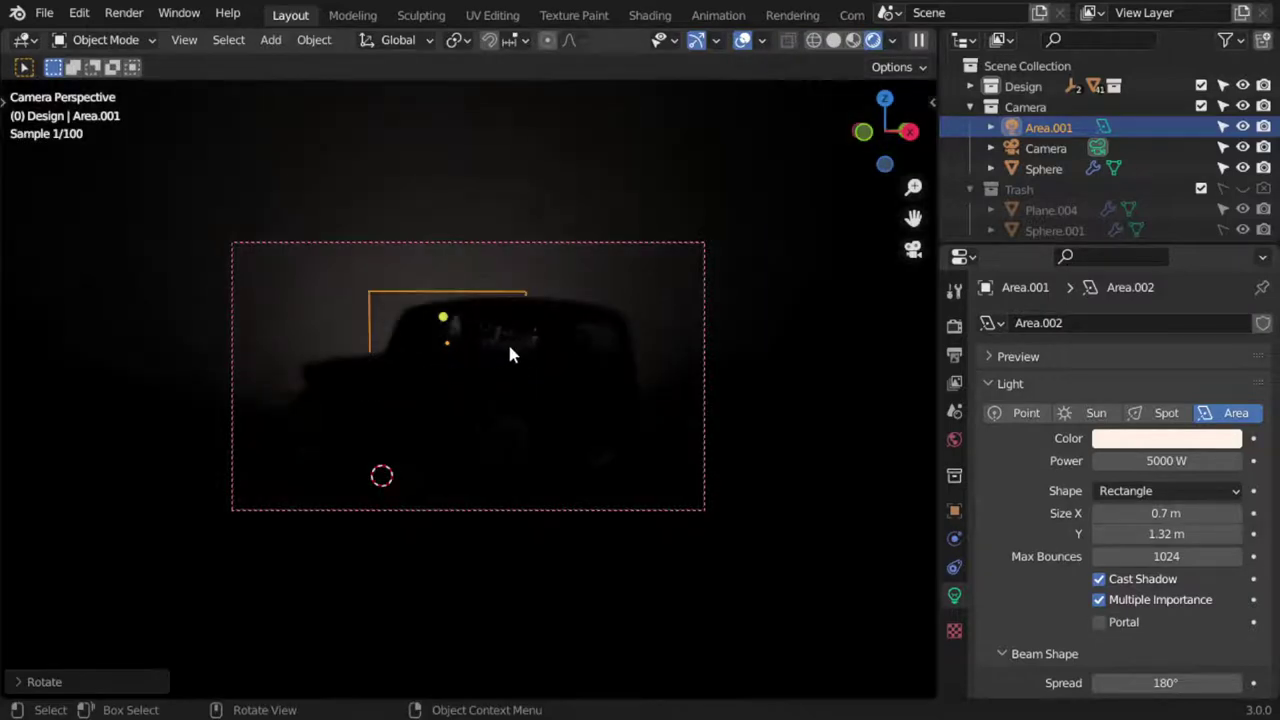
left_click(1162, 437)
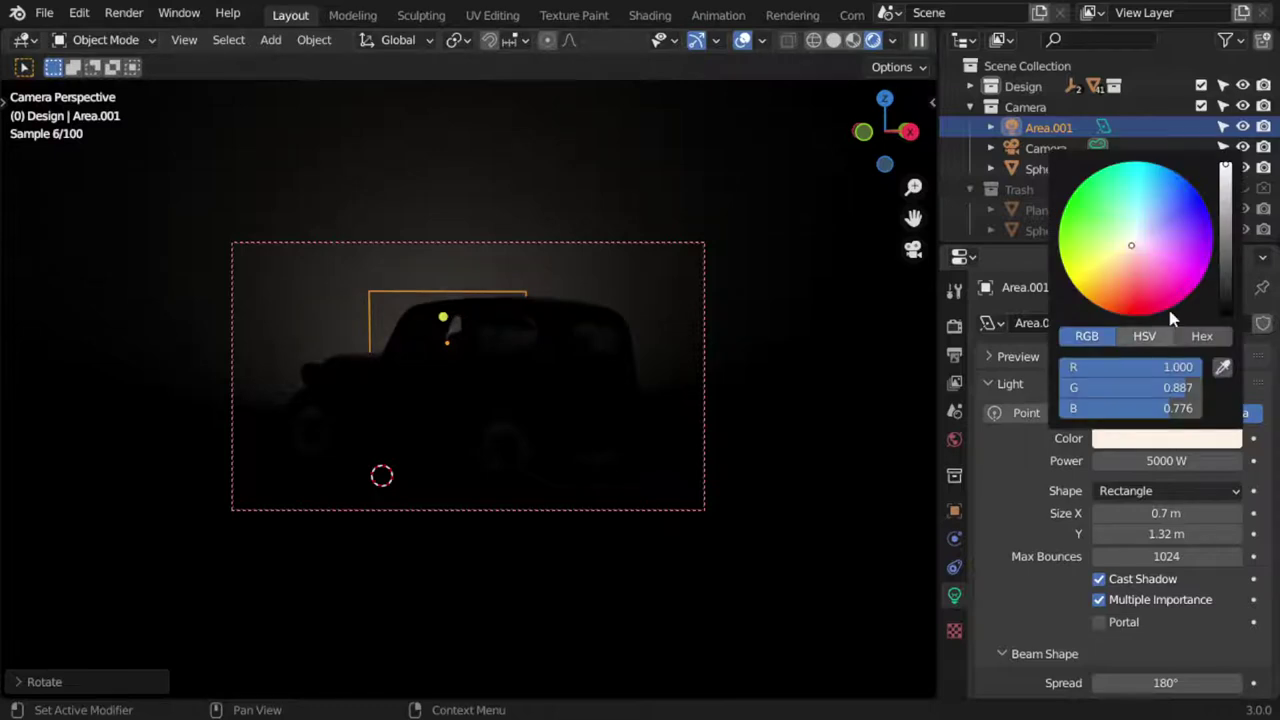
left_click(1133, 240)
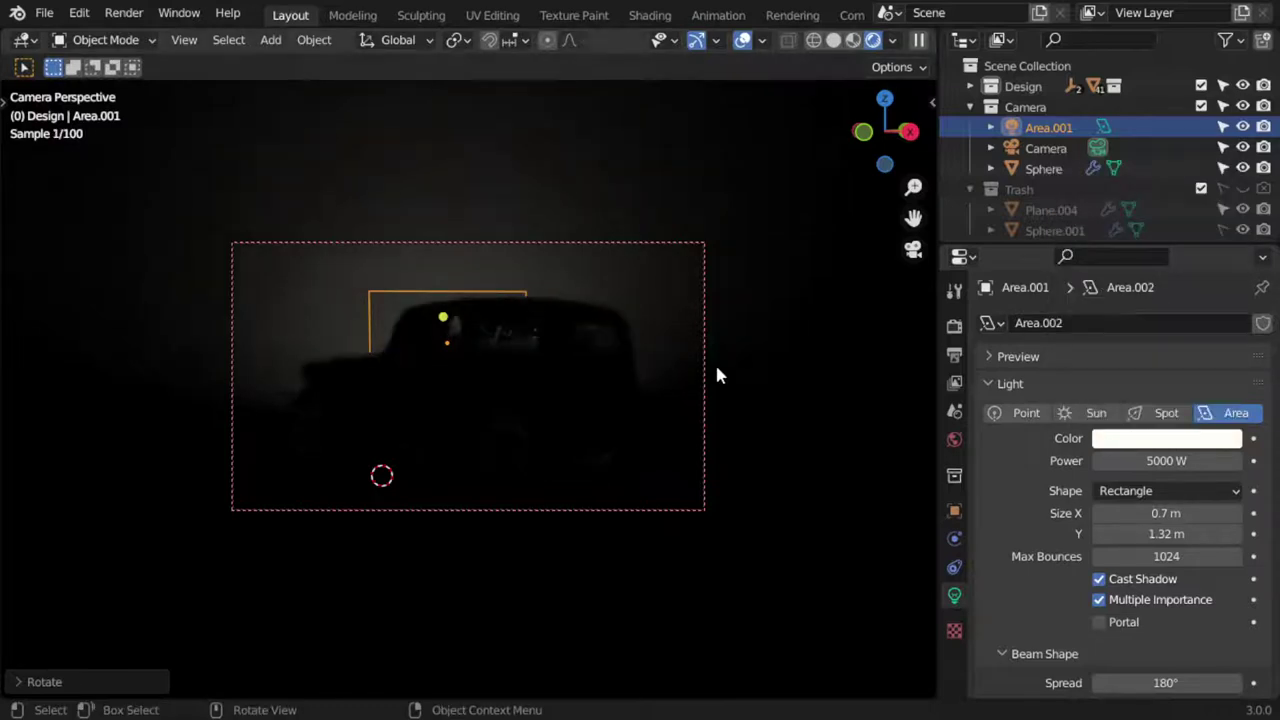
- Enlarge the rim light slightly and reposition it in top wireframe view
key("s")
left_click(599, 387)
key("KP_7")
key("z")
key("w")
scroll(330, 290, "up", 1)
key("g")
left_click(370, 301)
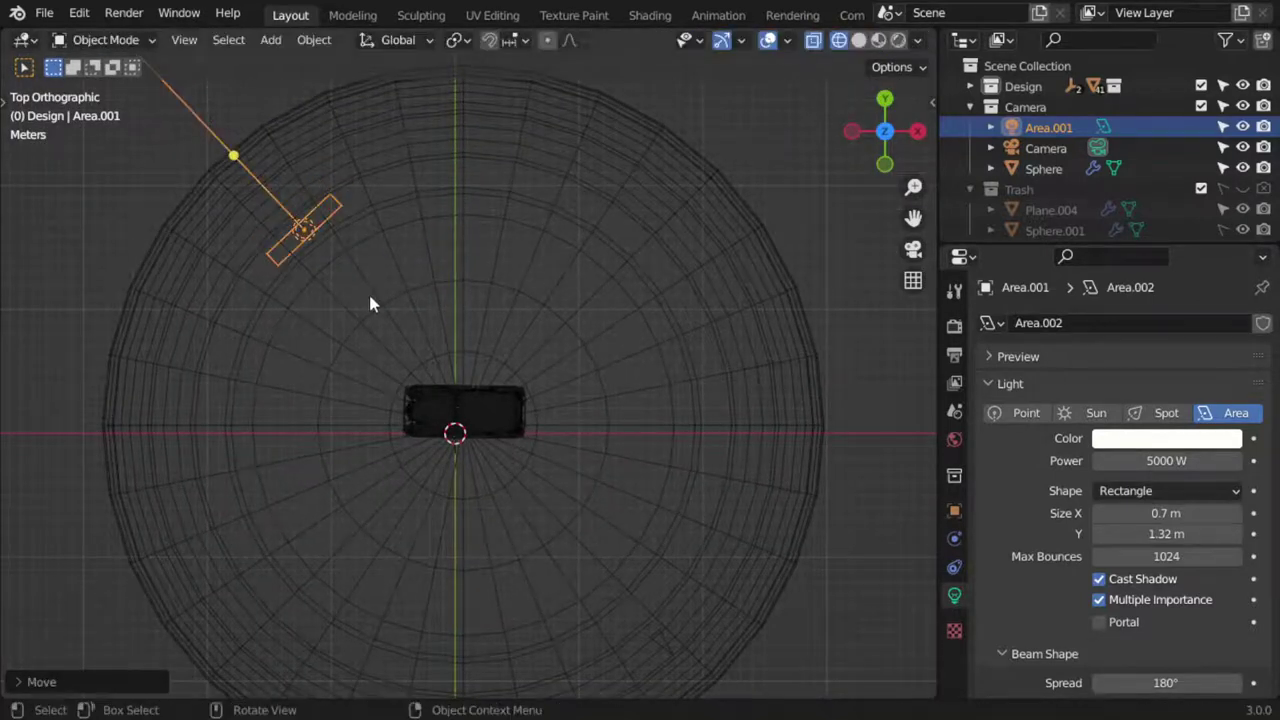
- Set the light power to 6500 W and preview through the camera in Rendered mode
left_click(1205, 460)
type("6500")
key("Return")
key("Right")
middle_click_drag(573, 396, 567, 398)
key("KP_0")
left_click(898, 40)
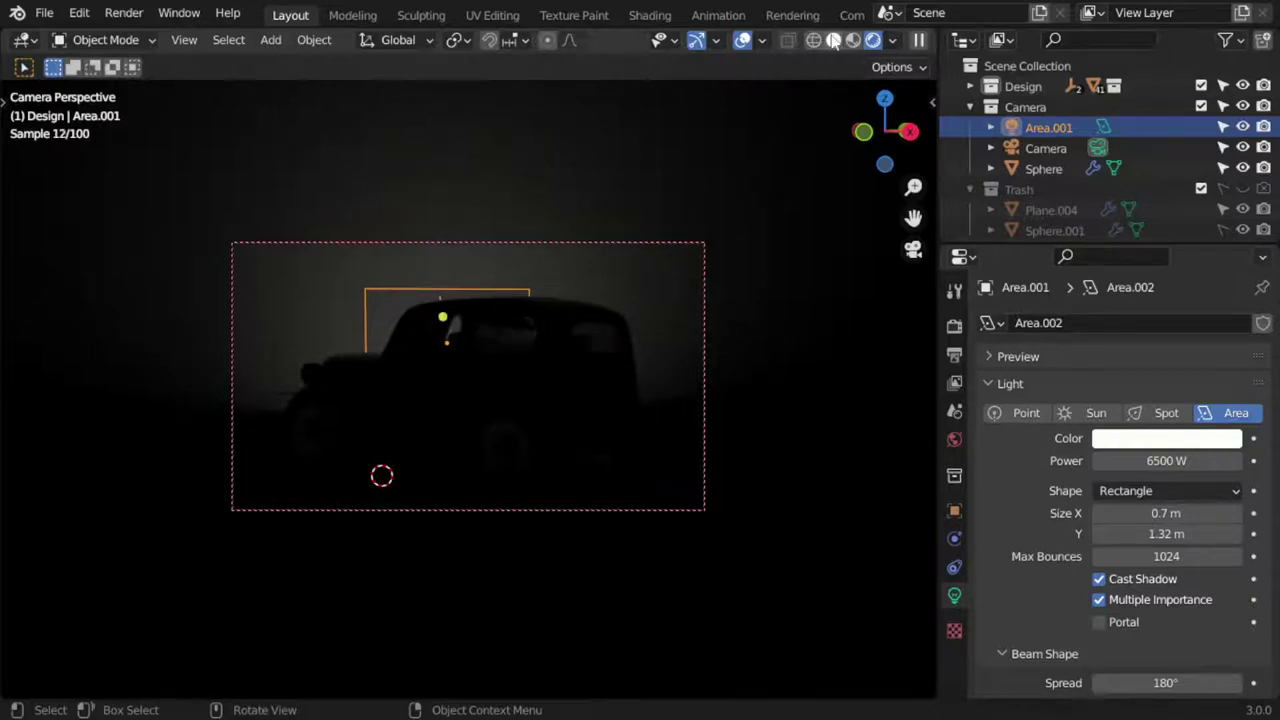
- Raise the light power to 8000 W, then return to solid shading
left_click(1150, 460)
type("8000")
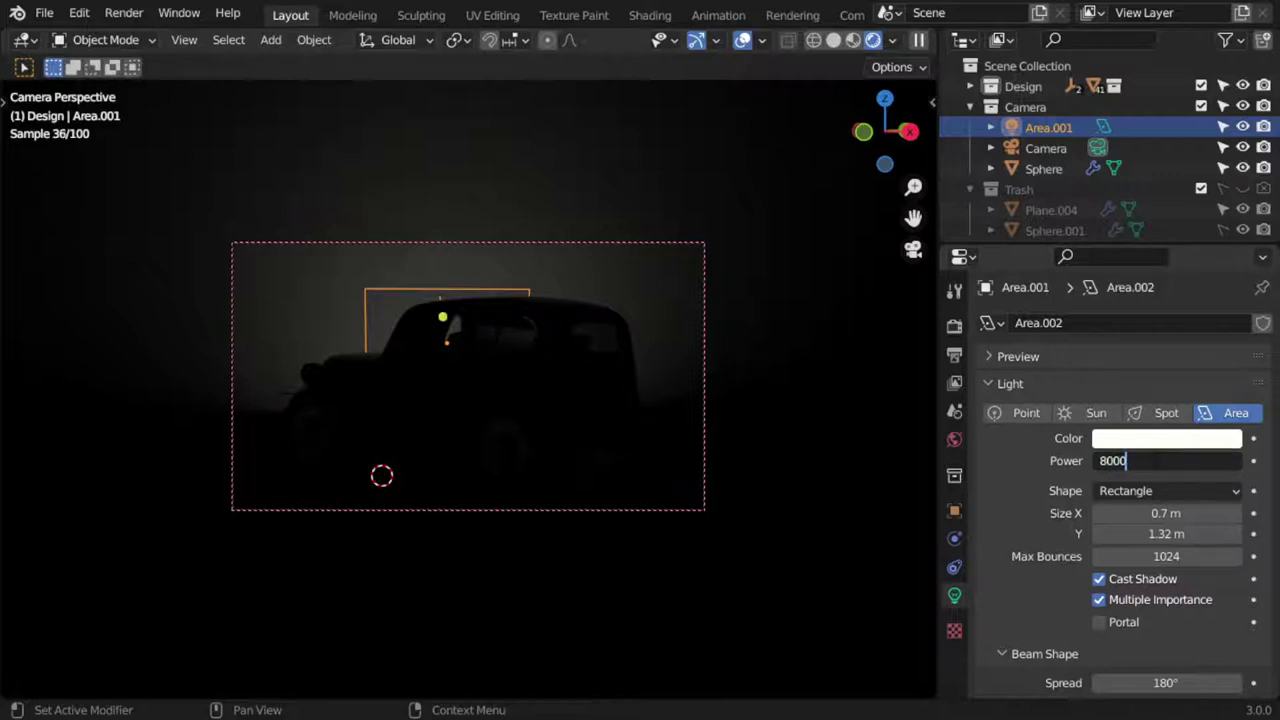
key("Return")
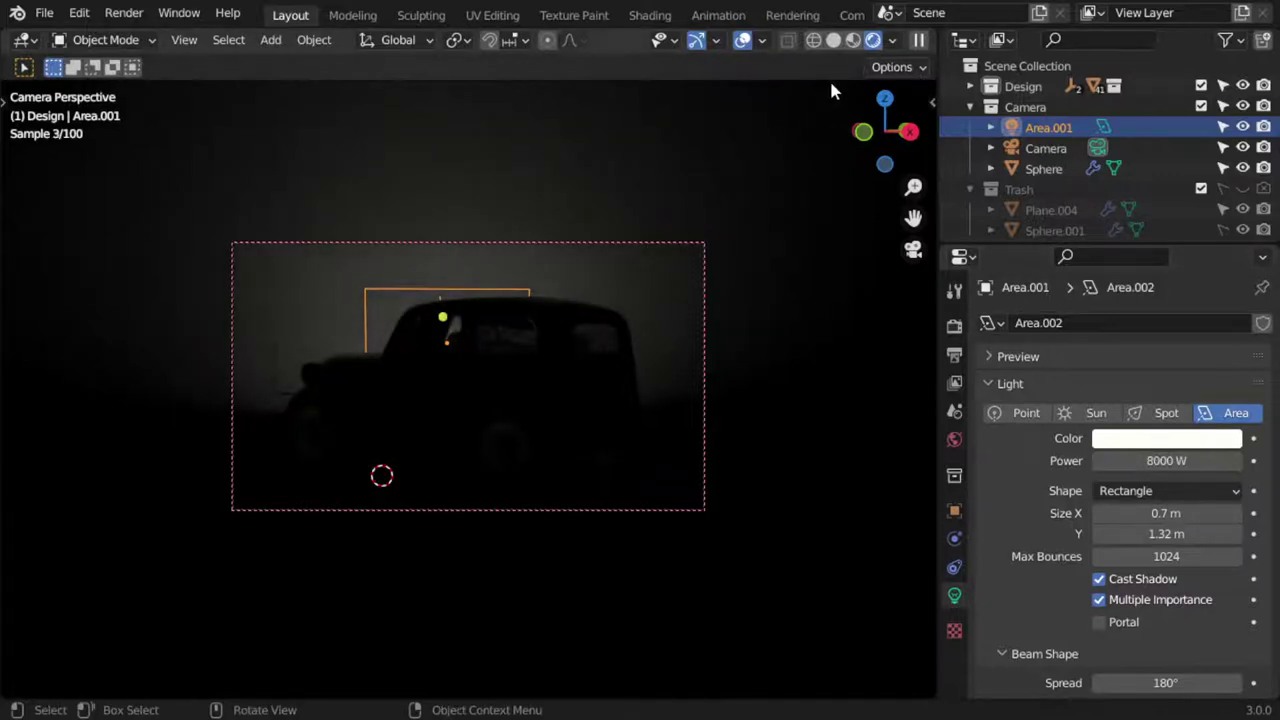
left_click(833, 40)
- In front wireframe view, add a plane mesh and scale it up about 22× as the floor
key("KP_1")
key("shift+z")
scroll(497, 371, "up", 3)
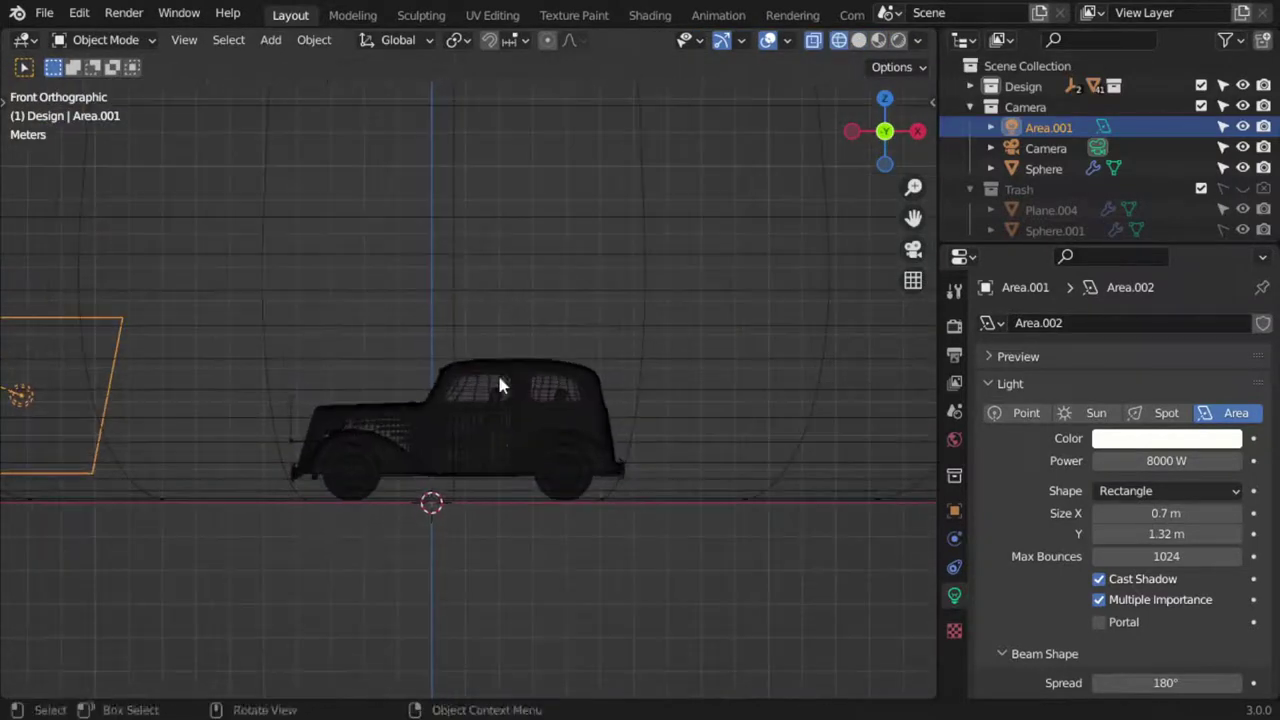
middle_click_drag(497, 371, 404, 340, "shift")
scroll(426, 440, "up", 2)
key("shift+a")
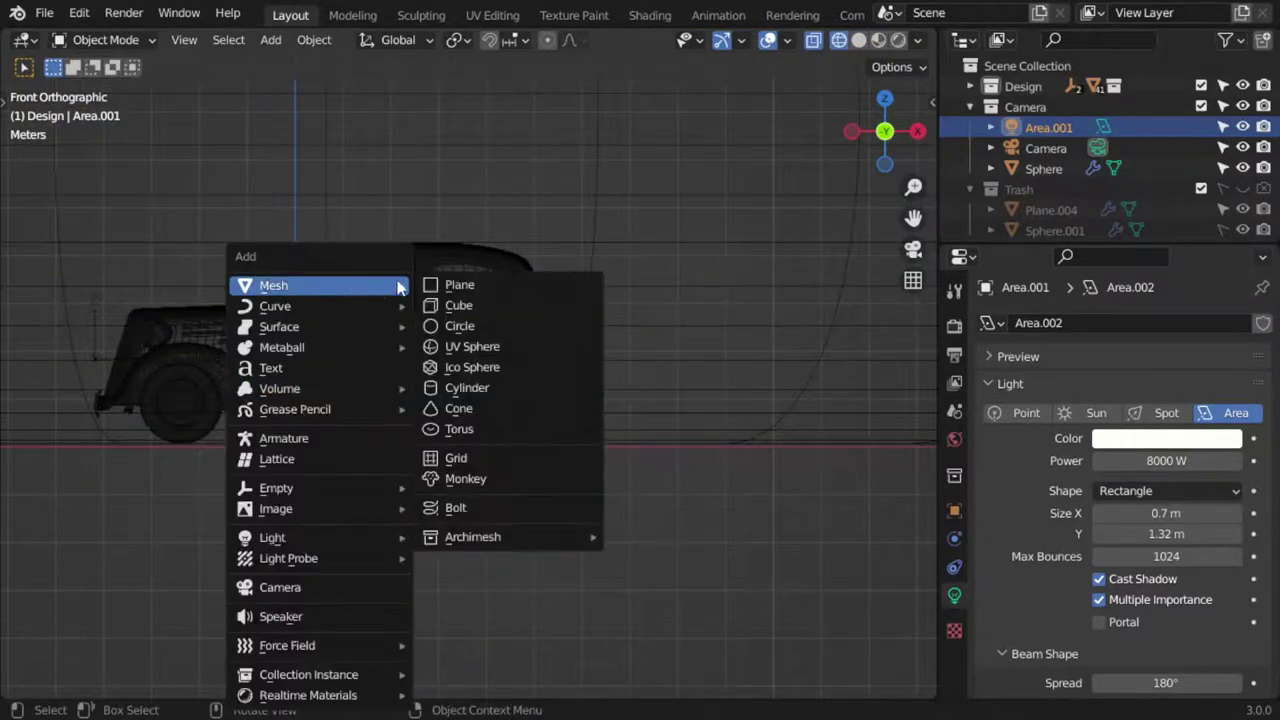
left_click(457, 283)
scroll(455, 402, "down", 3)
middle_click_drag(454, 401, 589, 403, "shift")
scroll(589, 403, "down", 1)
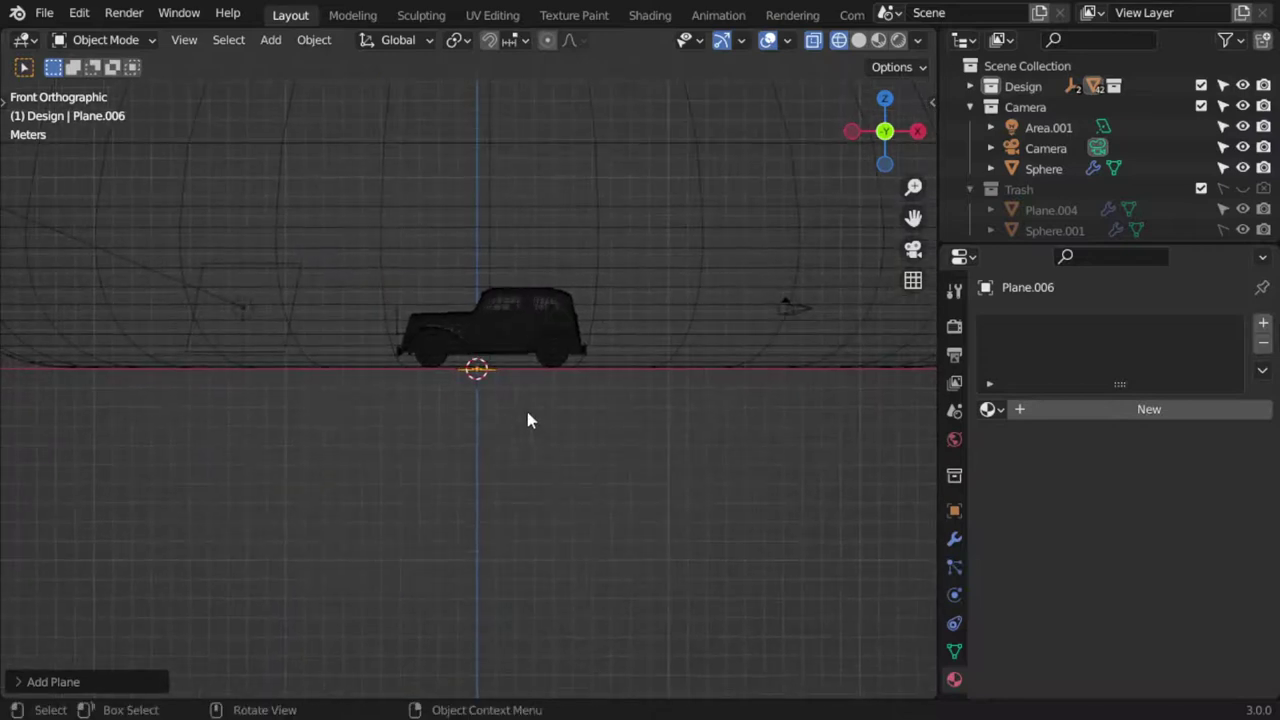
key("s")
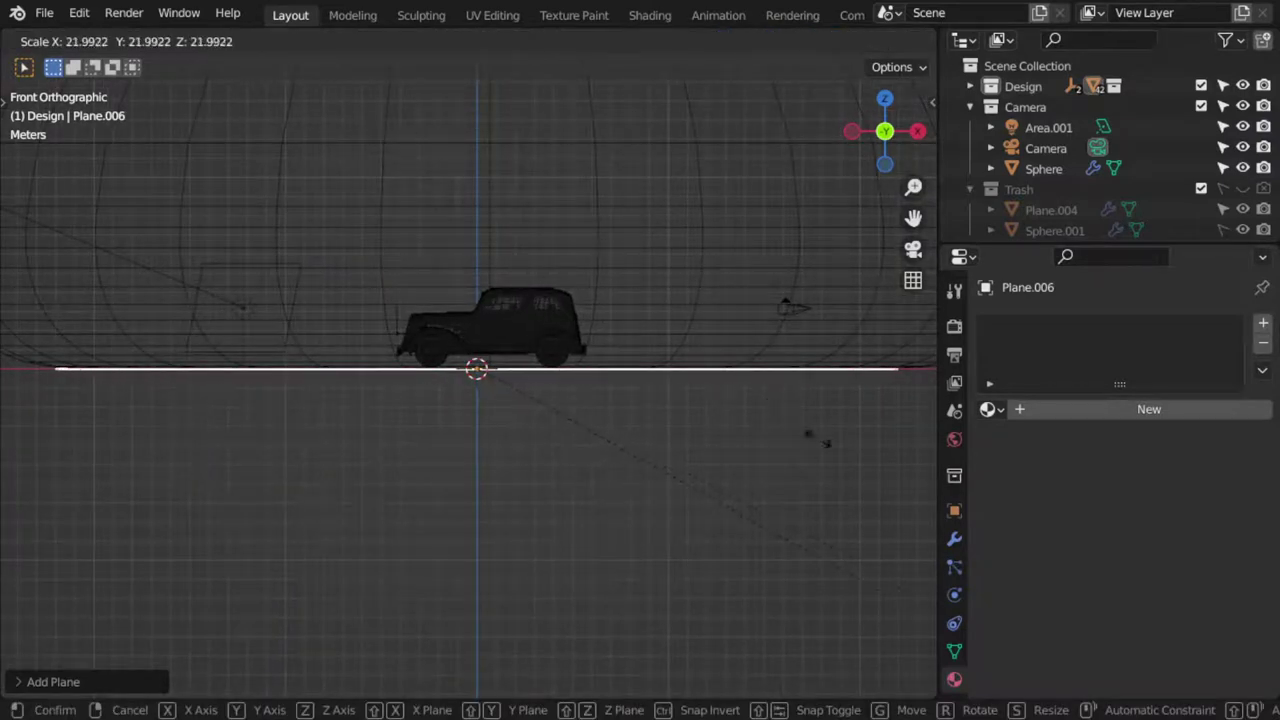
left_click(635, 349)
- Move the dome sphere down along Z, then raise or lower the floor plane along Z
scroll(303, 237, "up", 2)
scroll(434, 263, "up", 2)
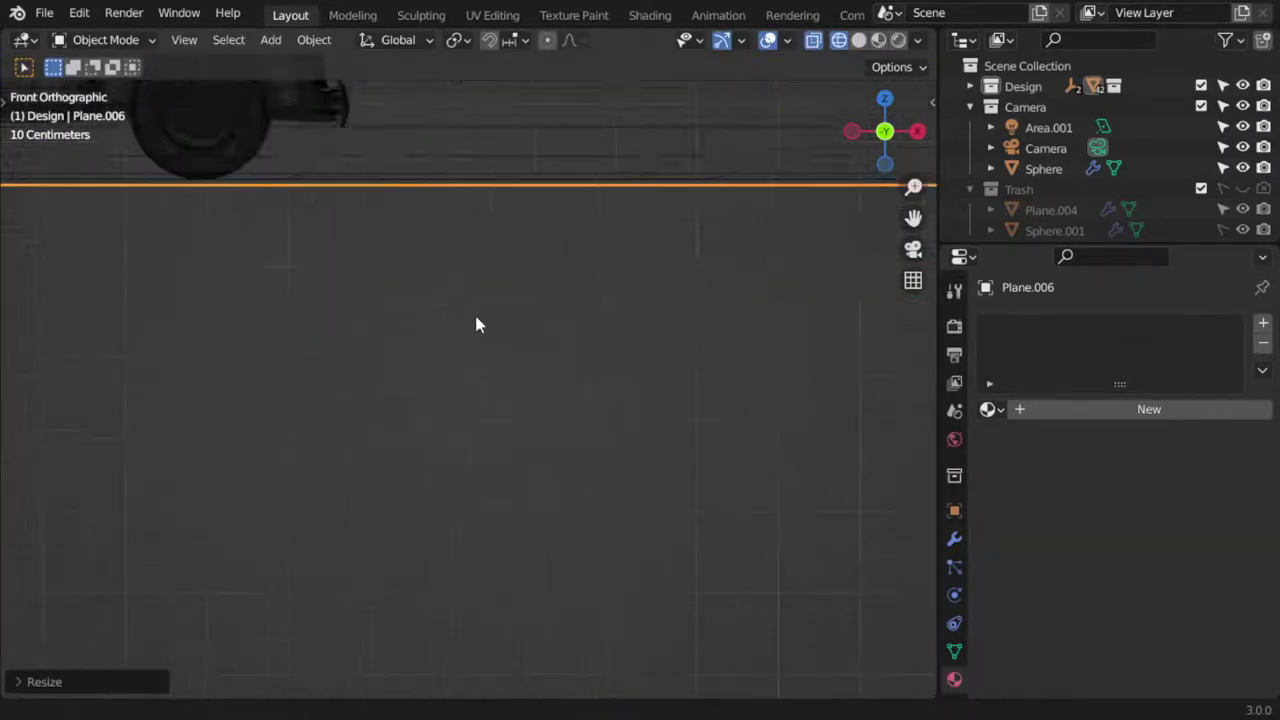
middle_click_drag(434, 263, 466, 366, "shift")
left_click(493, 271)
key("g")
key("z")
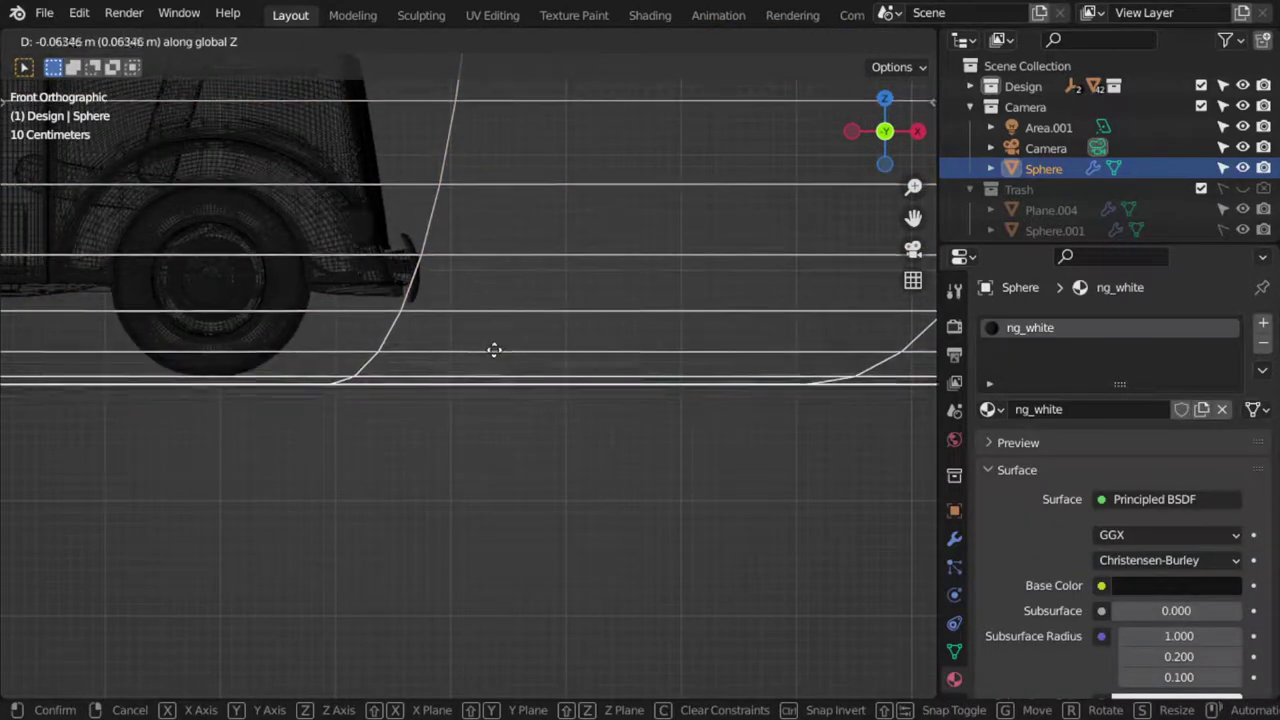
left_click(380, 382)
left_click(368, 392)
key("g")
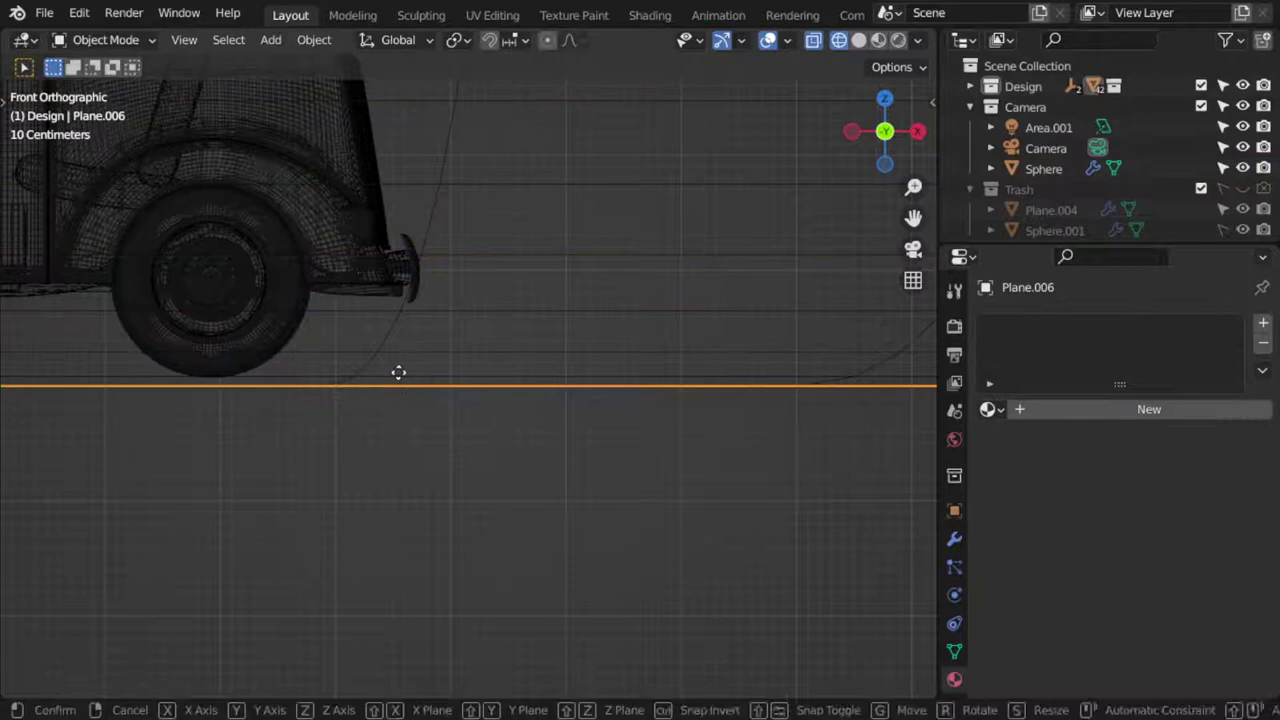
key("z")
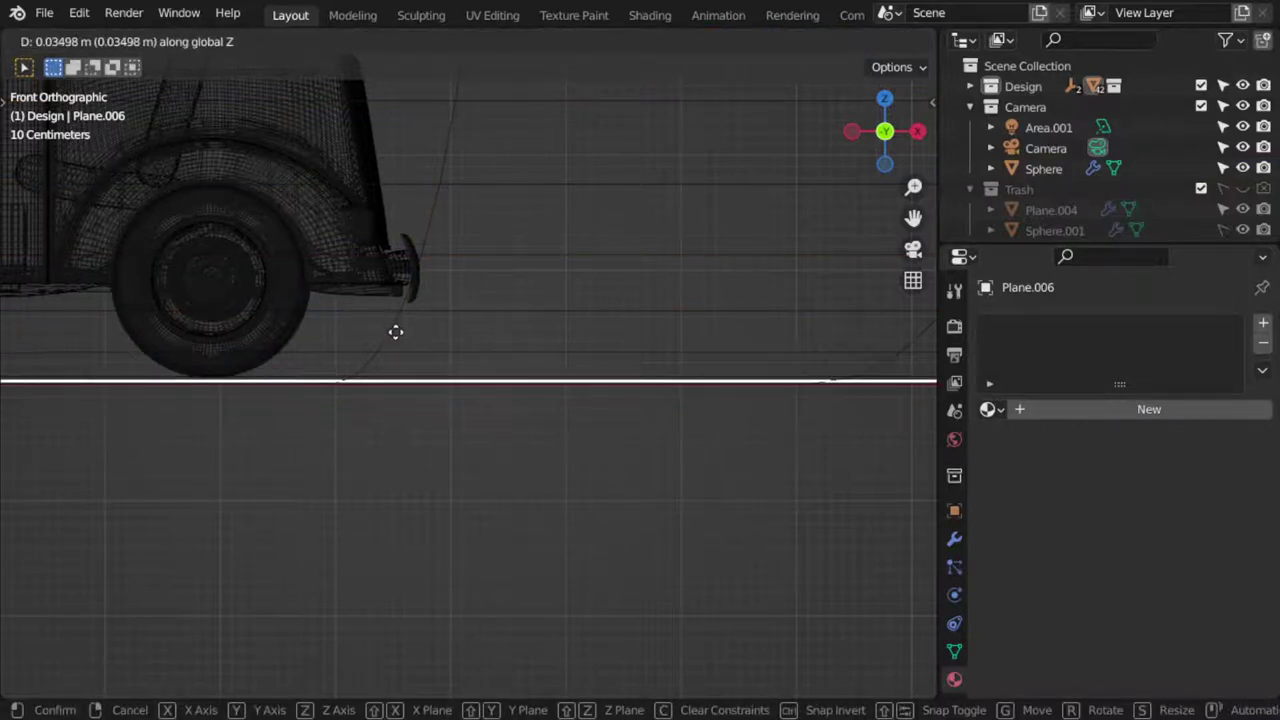
left_click(386, 350)
- Move the plane and dome together along Z so their base sits level with the tyres
scroll(370, 325, "up", 2)
scroll(420, 320, "up", 3)
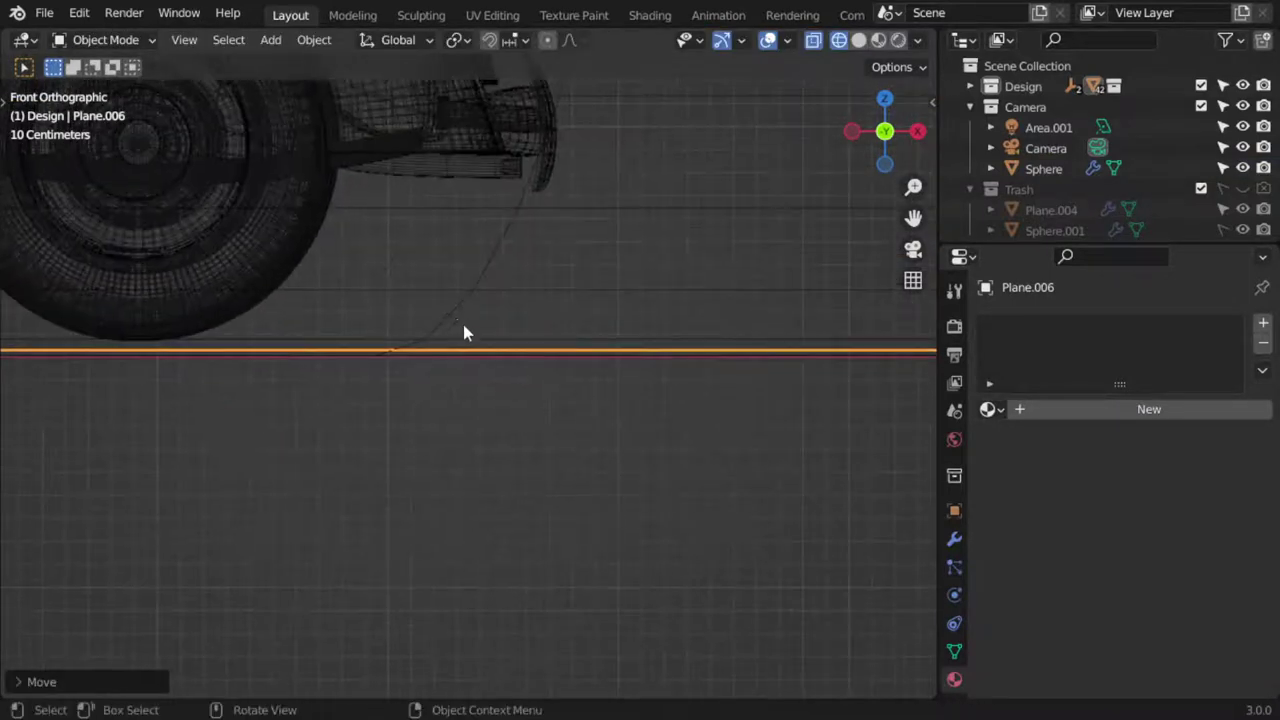
left_click(466, 300, "shift")
key("g")
key("z")
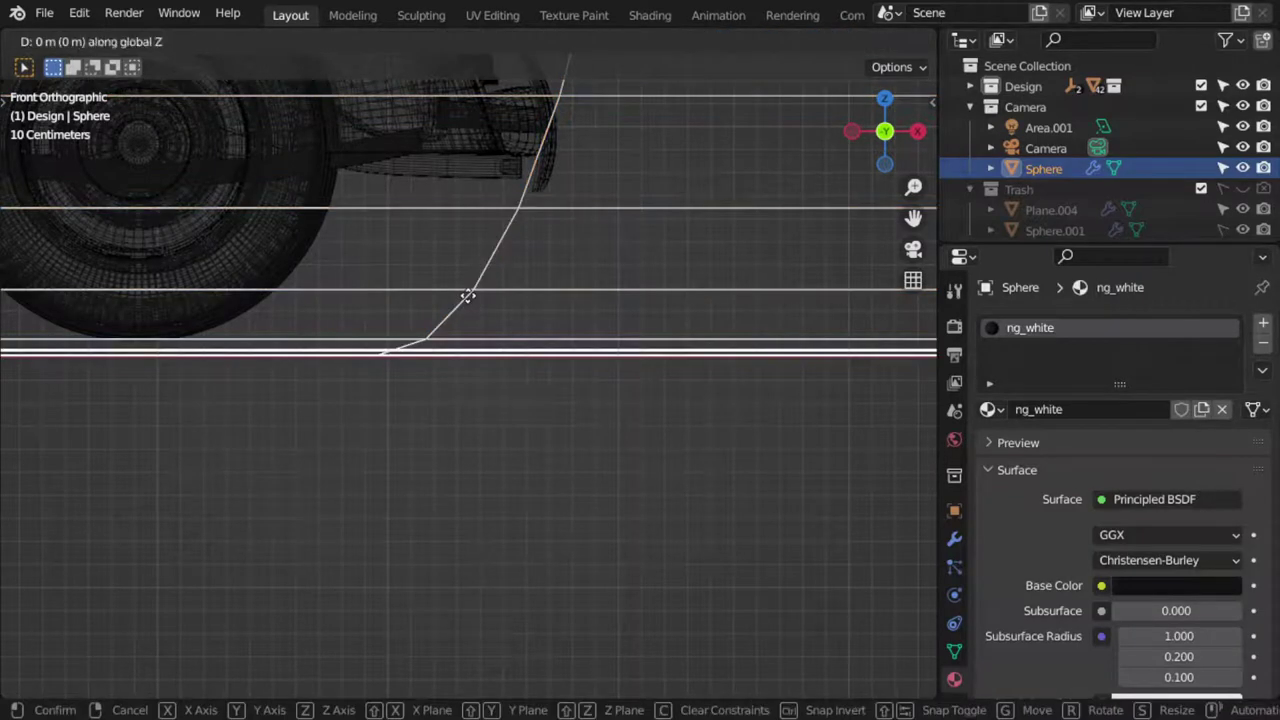
left_click(453, 218)
scroll(557, 365, "down", 3)
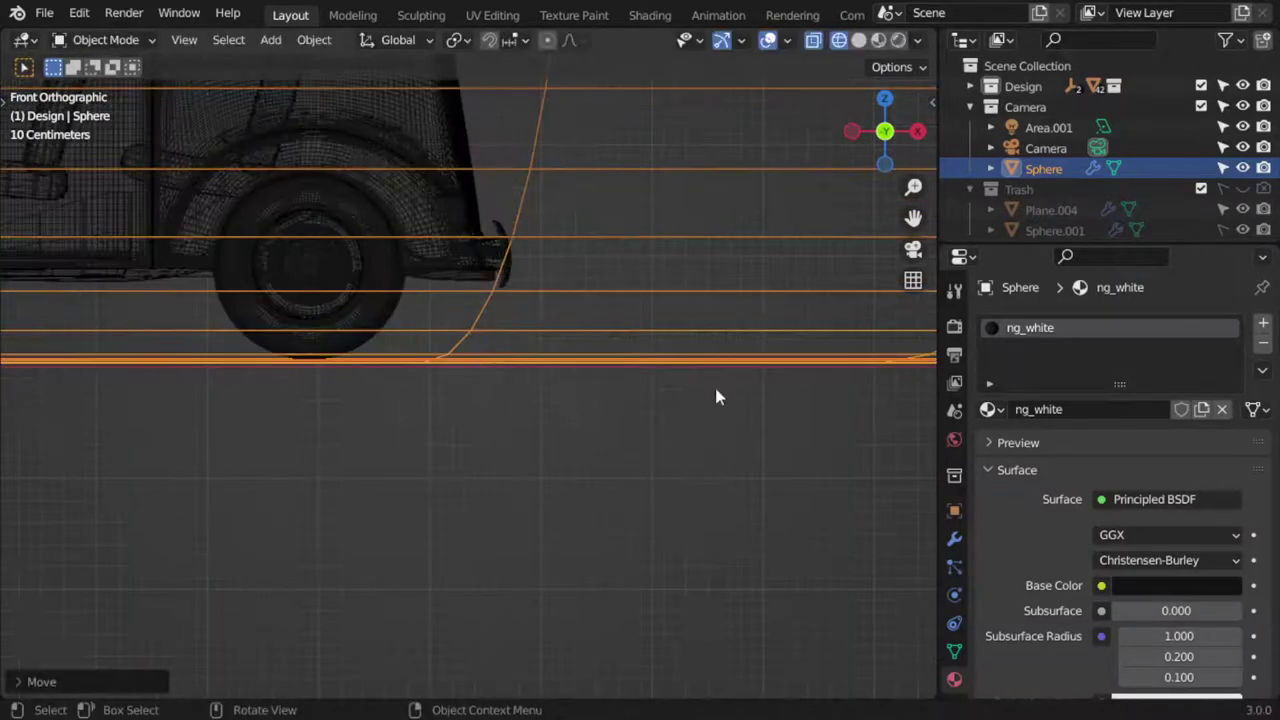
mouse_move(538, 192)
middle_mouse_down()
mouse_move(566, 421)
mouse_move(558, 280)
middle_mouse_up()
left_click(557, 279)
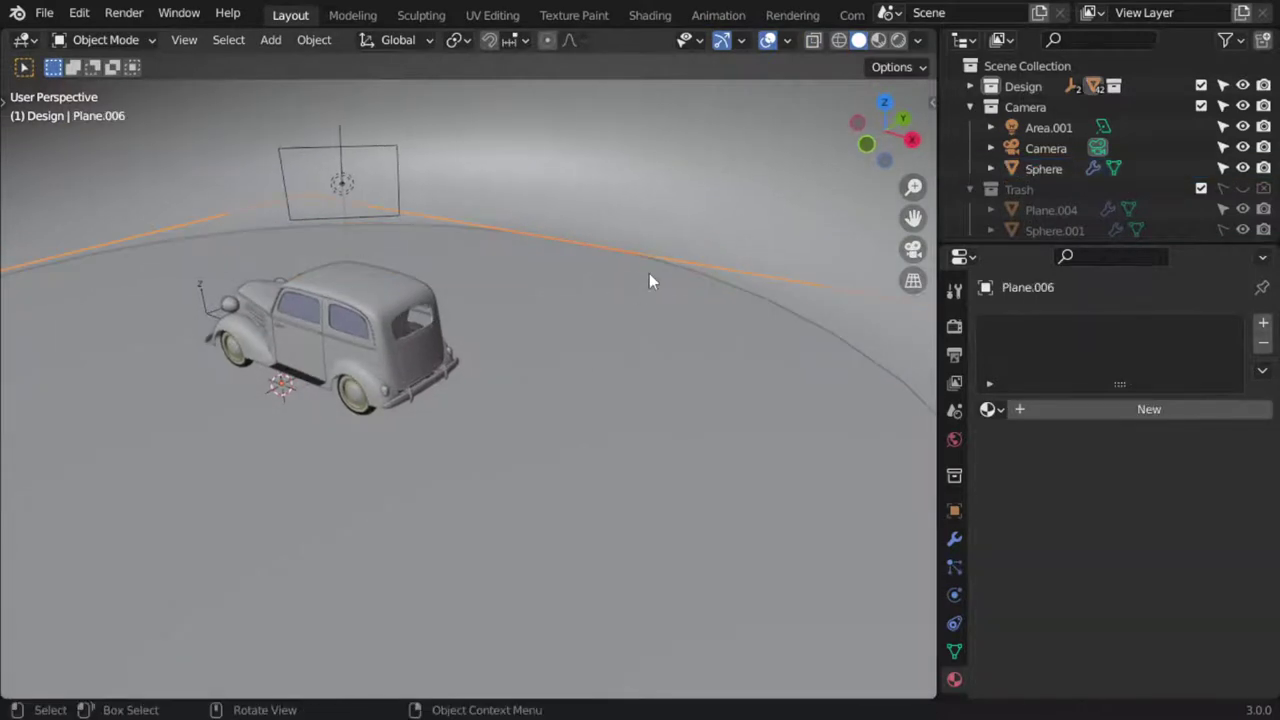
- Move the plane into the Camera collection and rename it 'floor'
key("KP_Decimal")
scroll(564, 301, "down", 2)
scroll(564, 301, "down", 1)
key("m")
left_click(564, 298)
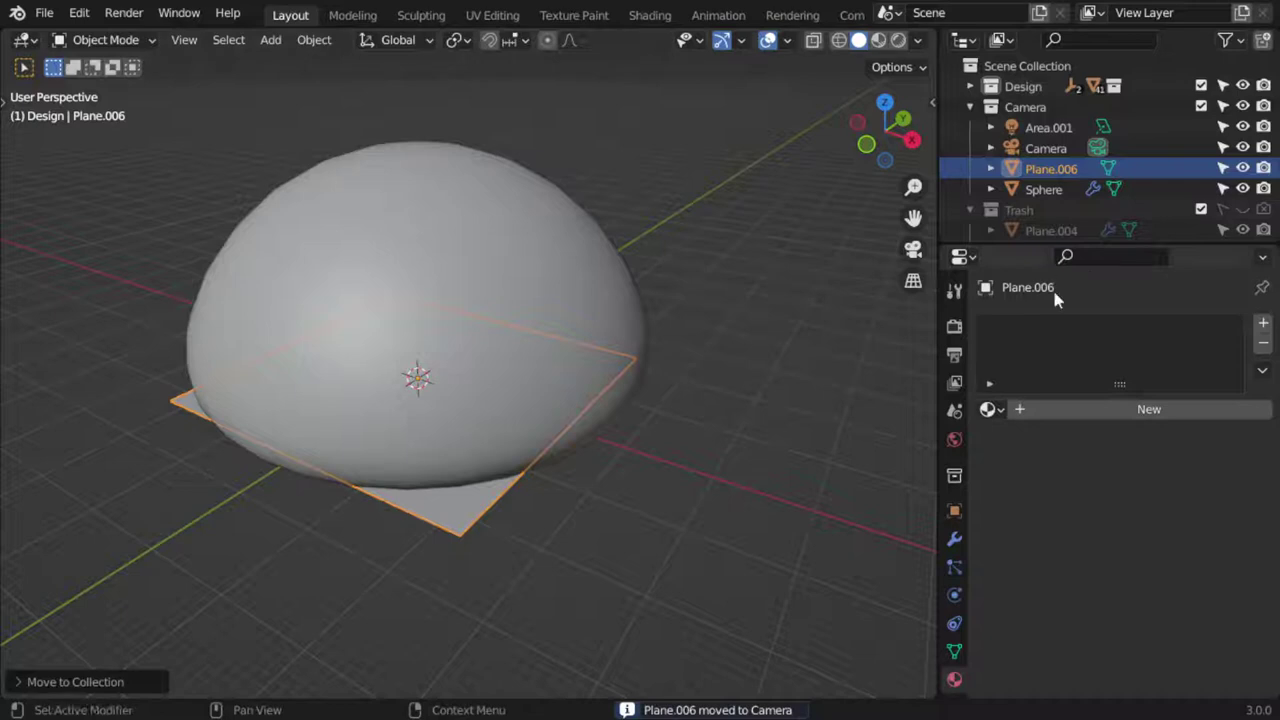
scroll(1055, 170, "down", 1)
double_click(1050, 150)
key("BackSpace")
type("floor")
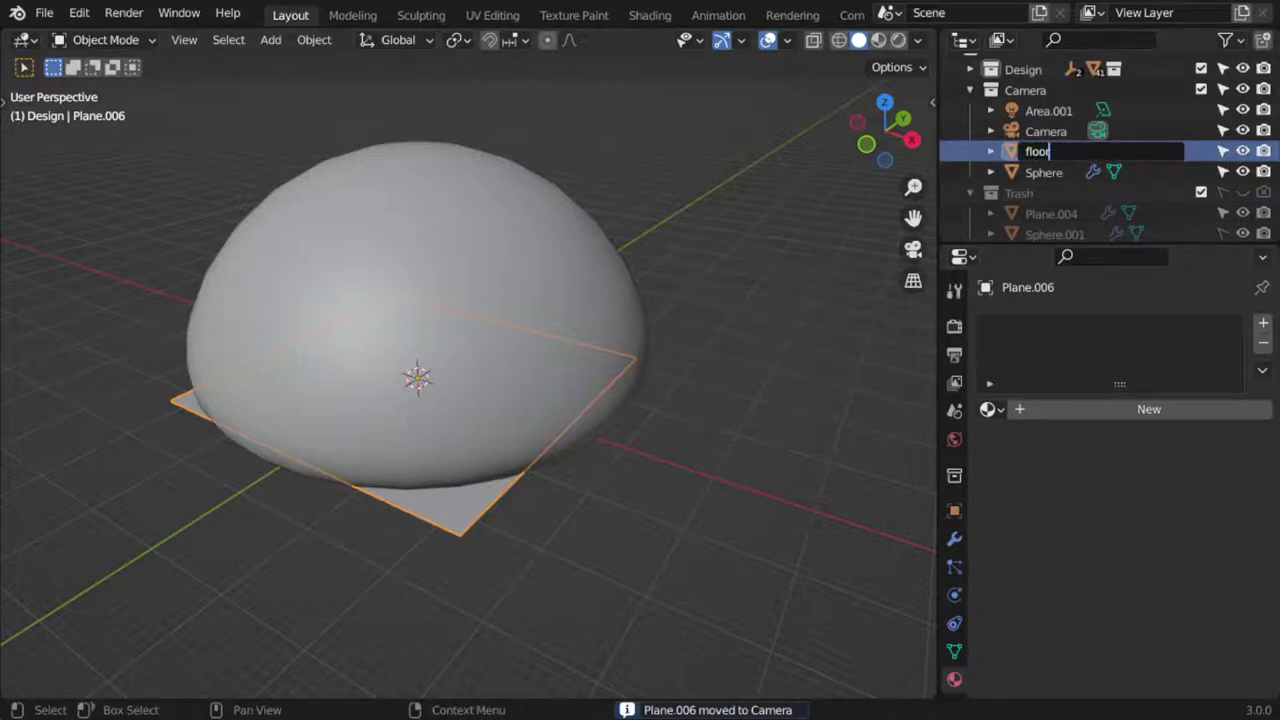
key("Return")
- Create a new material named 'floor' with a nearly black base colour
left_click(1086, 412)
double_click(1068, 412)
key("BackSpace")
type("floor")
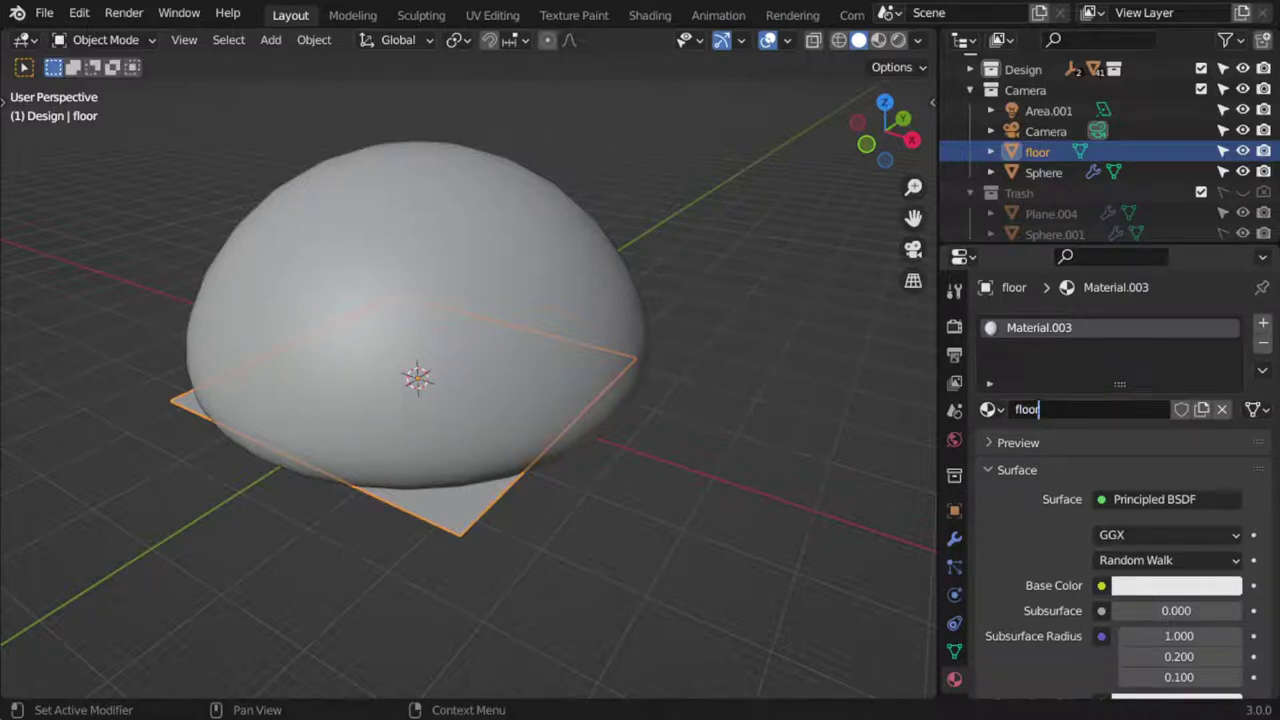
key("Return")
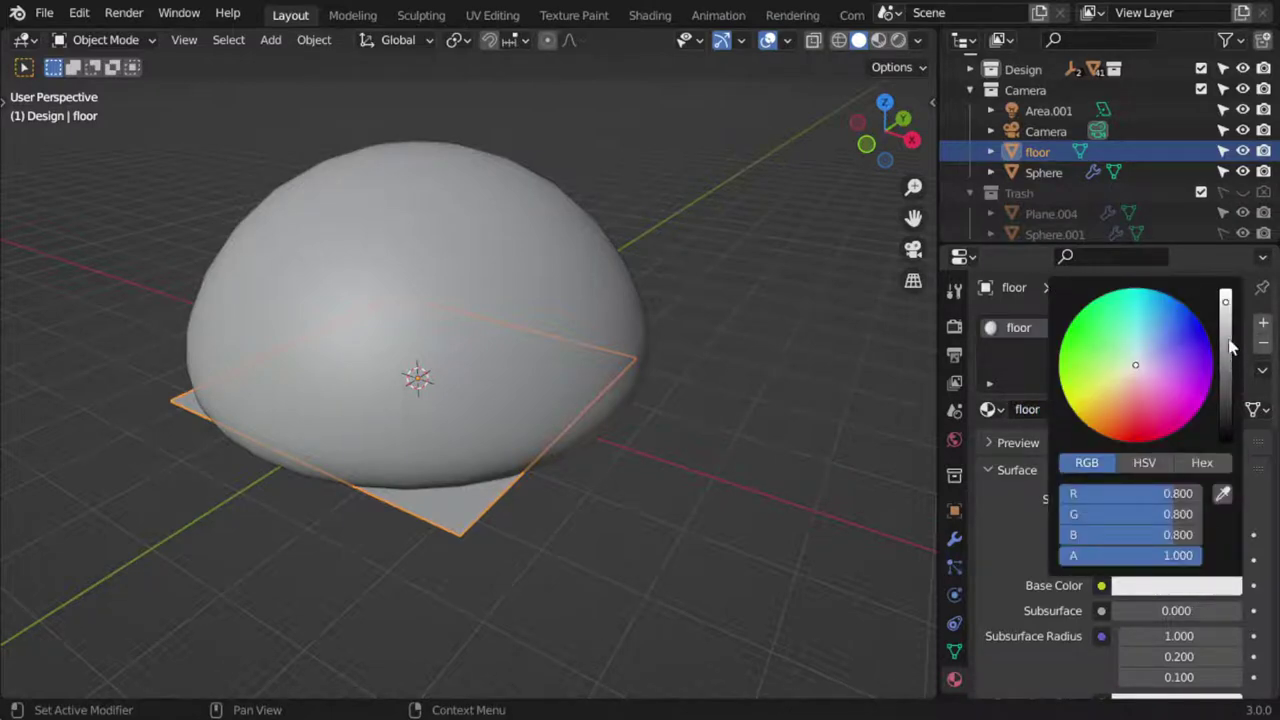
left_click(1230, 345)
left_click(1220, 371)
left_click(1228, 436)
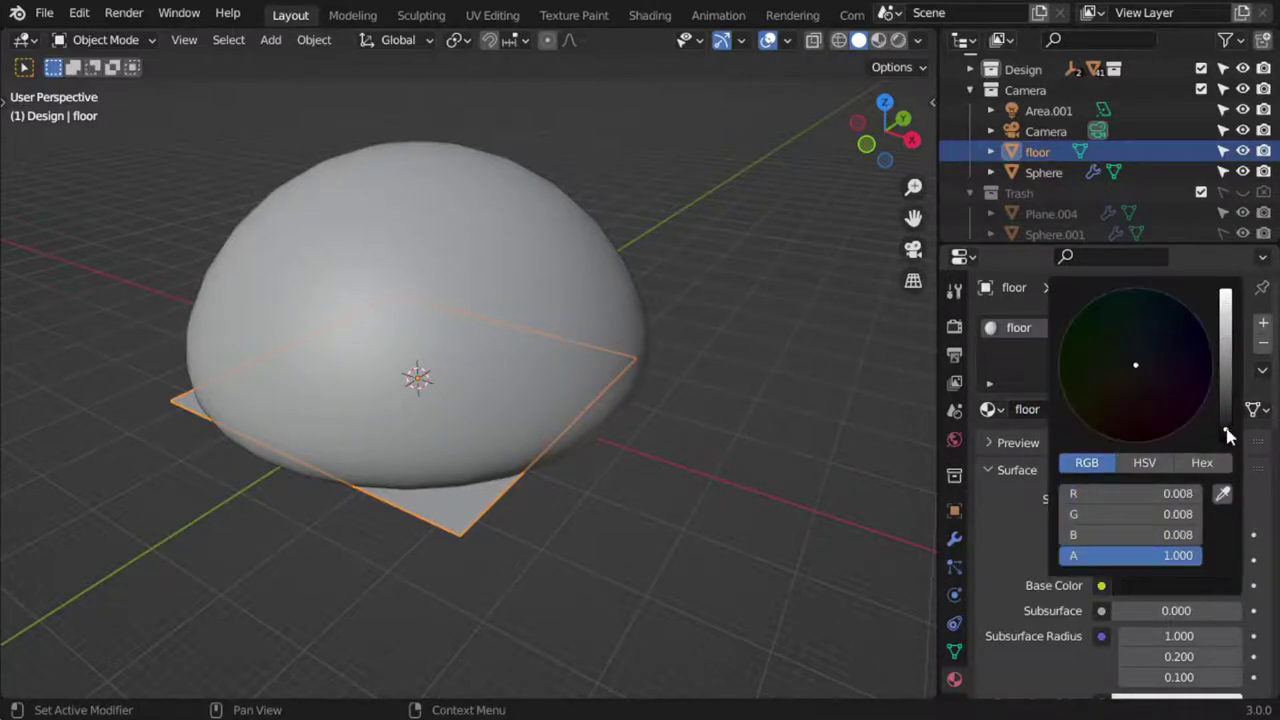
- Set the floor material's roughness to 0.3 and look through the scene camera
scroll(1068, 527, "down", 4)
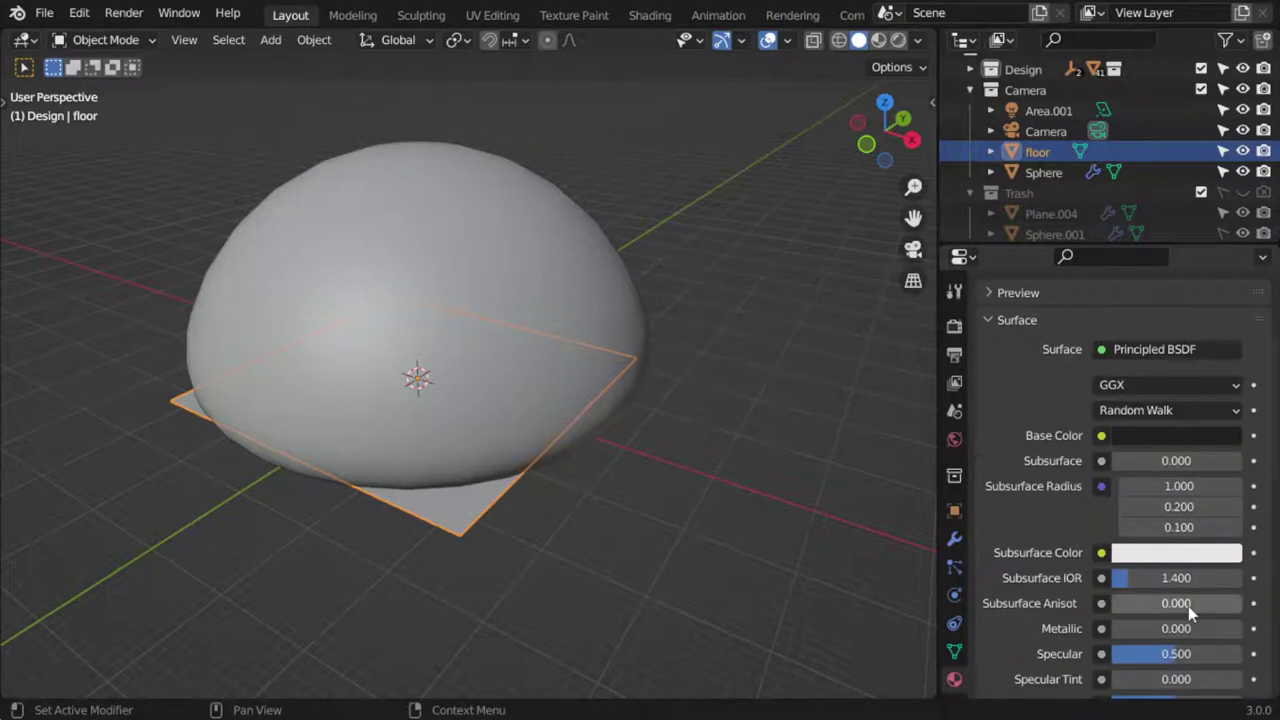
scroll(1068, 625, "down", 4)
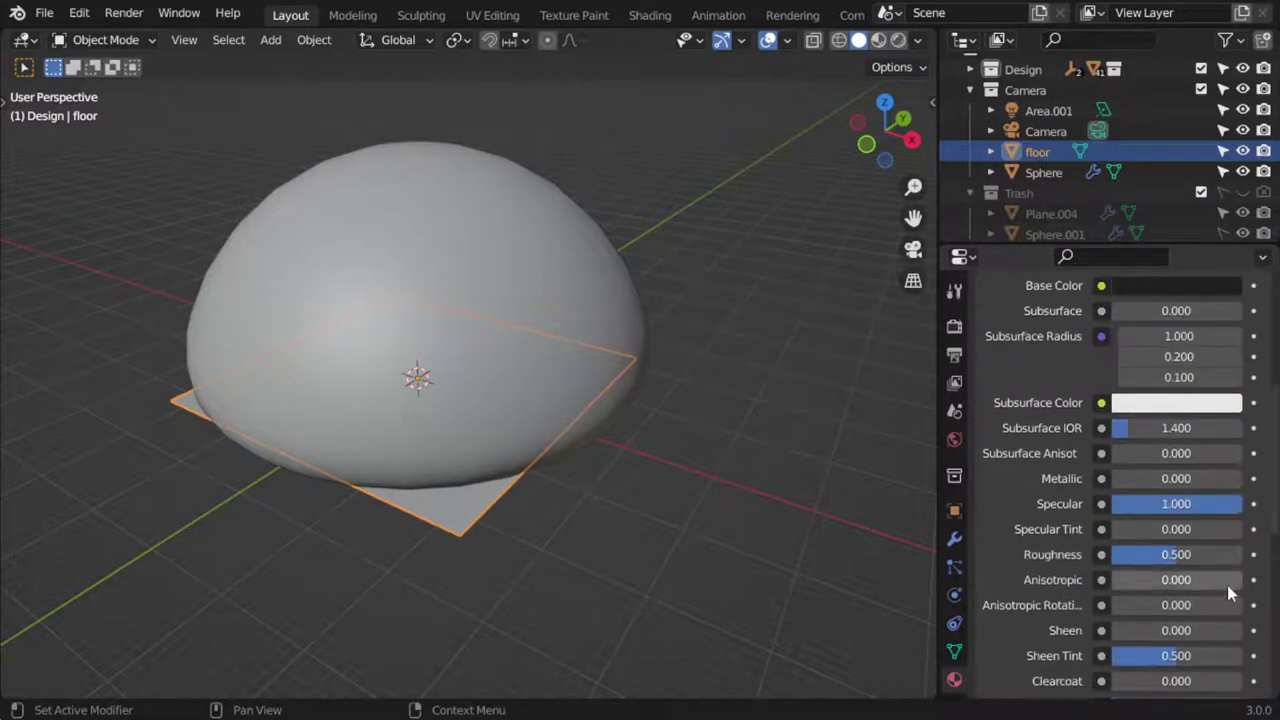
left_click(1176, 554)
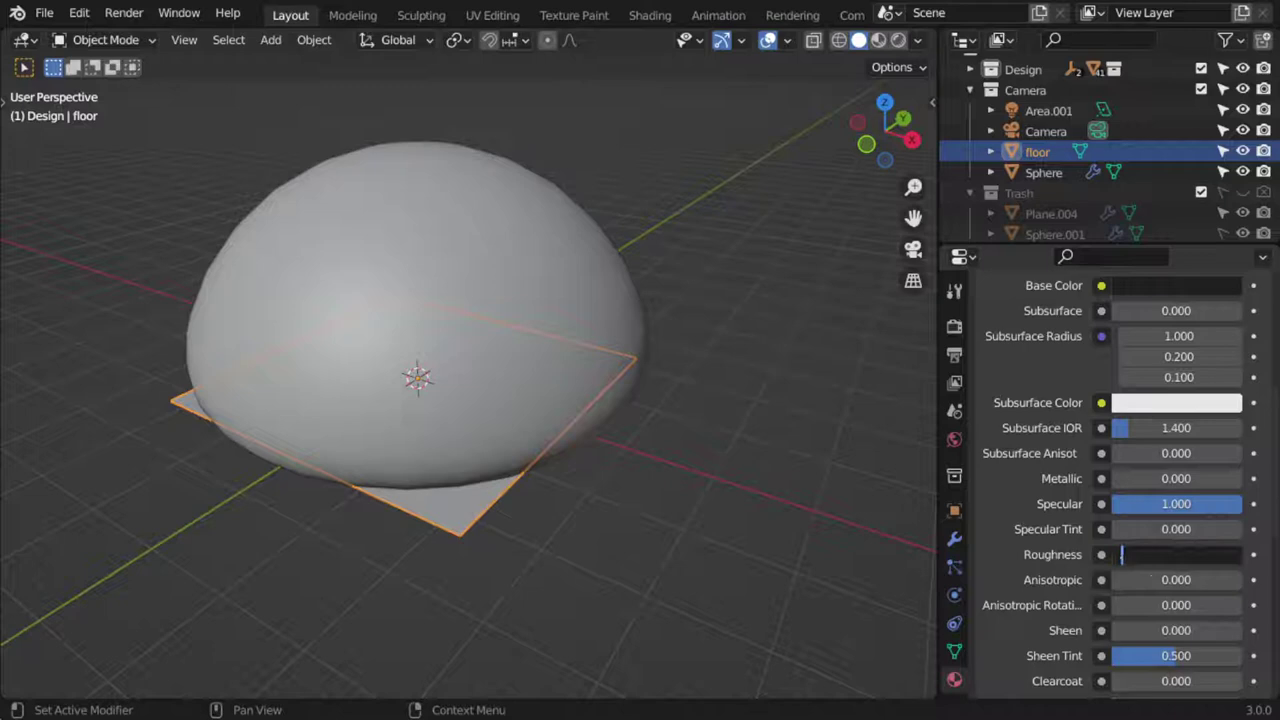
type("3")
key("Return")
key("KP_0")
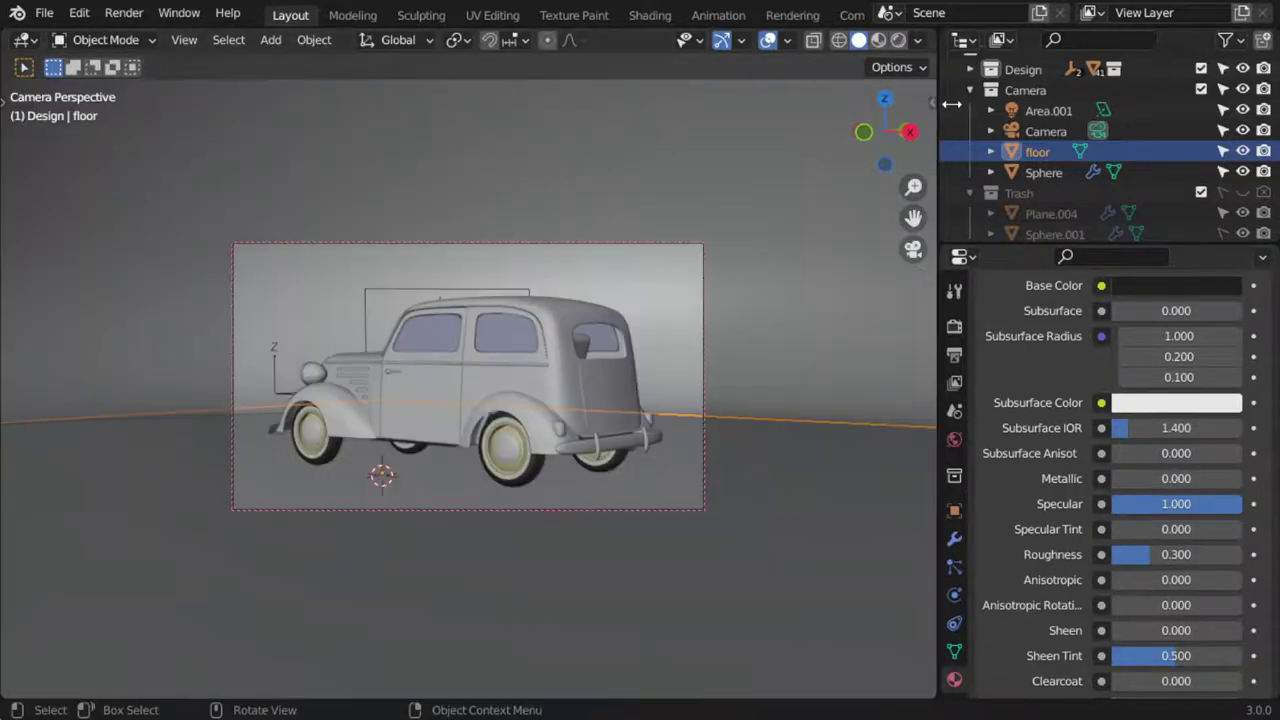
- Switch to Rendered shading and lighten the floor's base colour to a dark grey
left_click(897, 40)
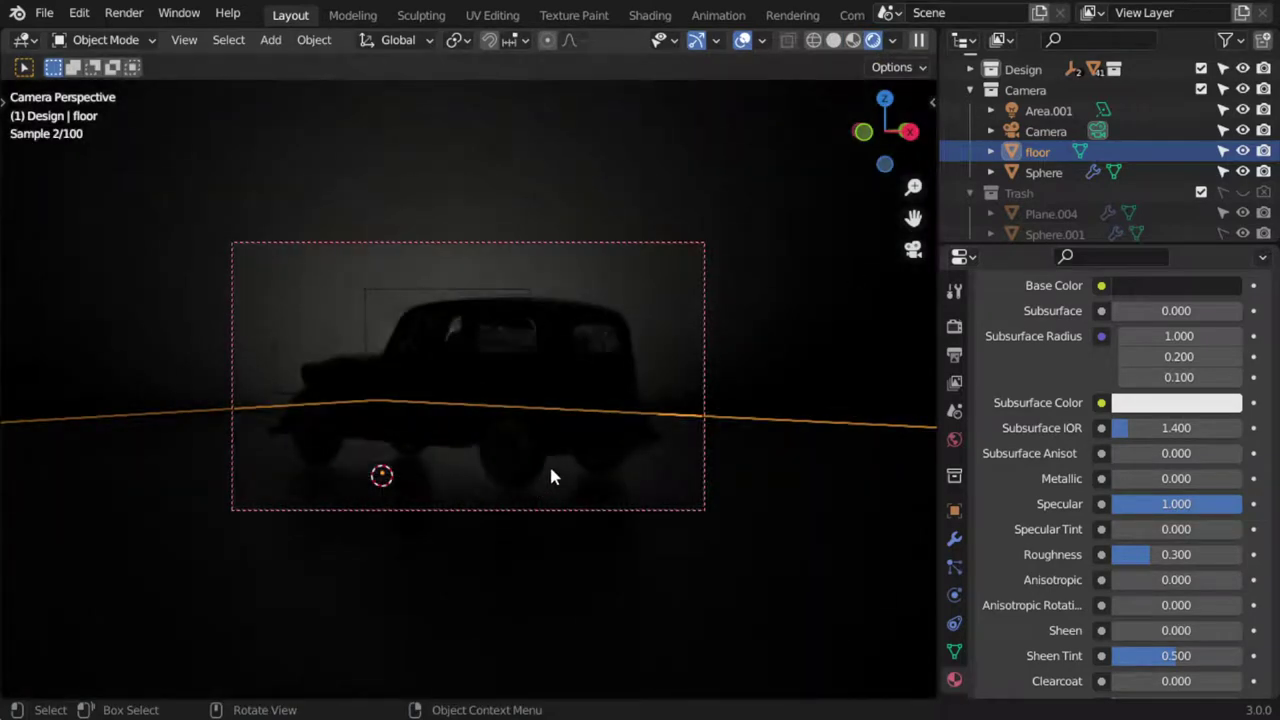
scroll(1180, 420, "up", 1)
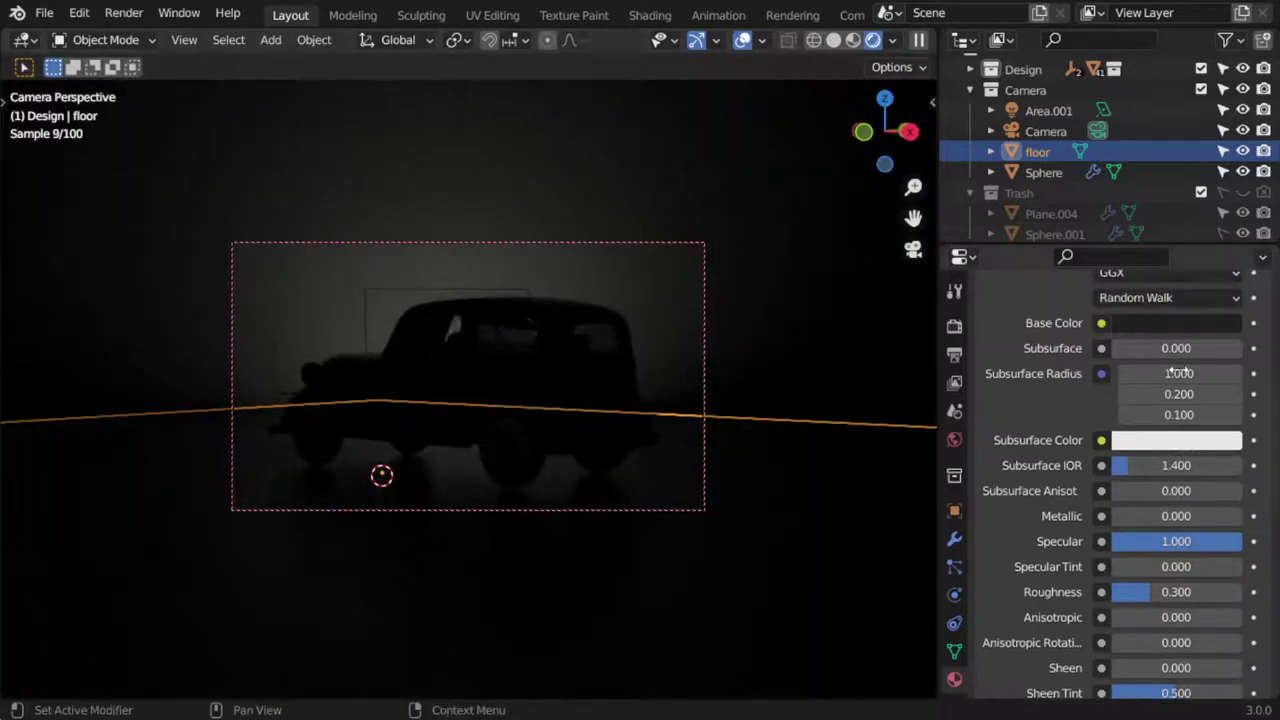
left_click(1189, 322)
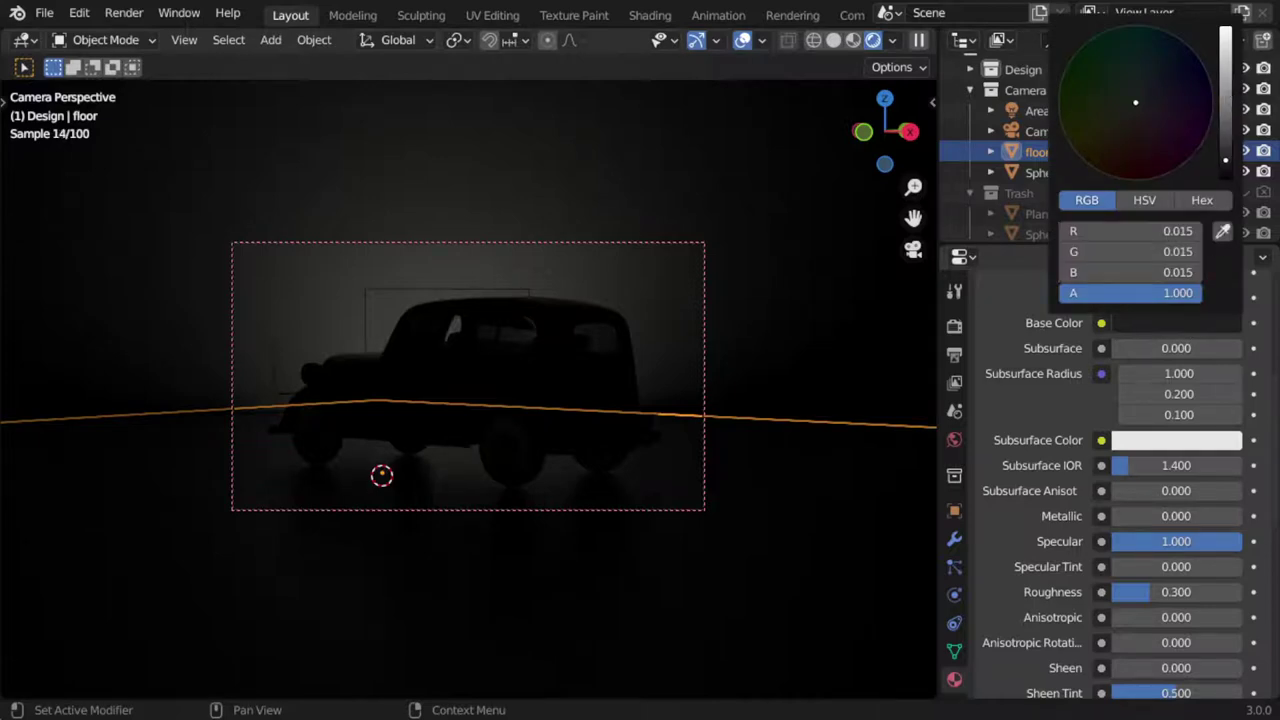
left_click(1228, 93)
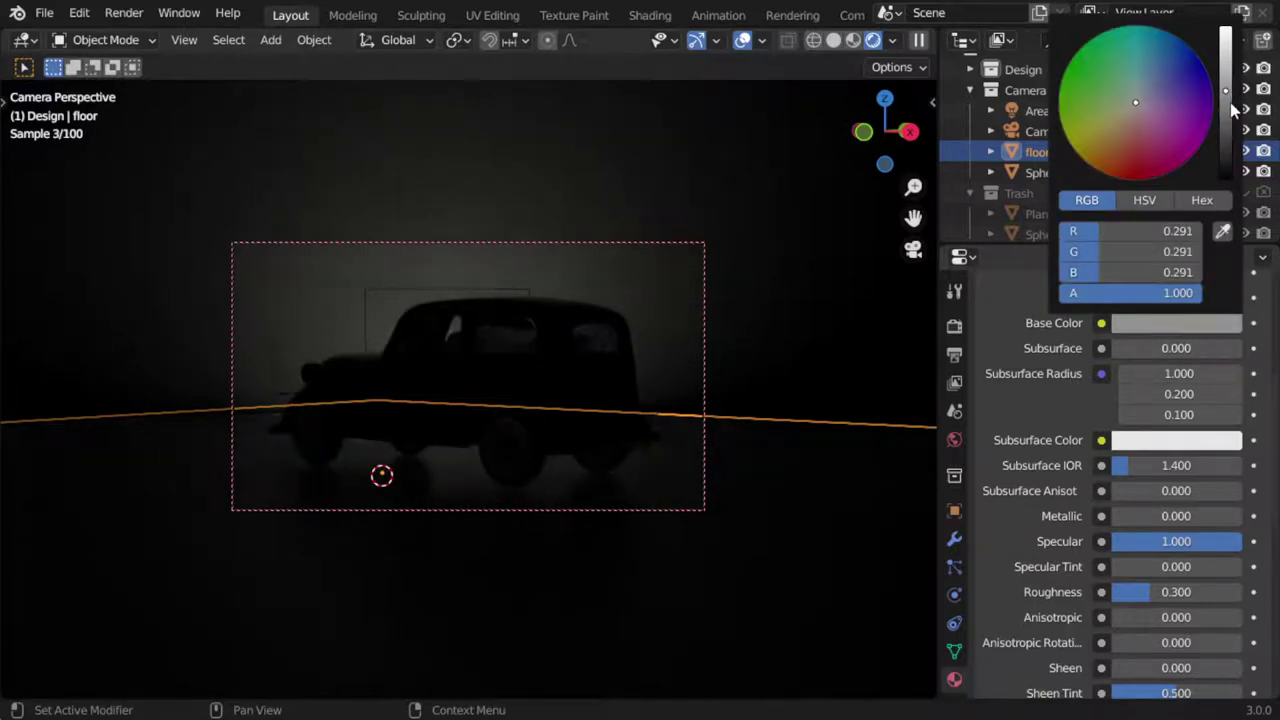
left_click(1231, 104)
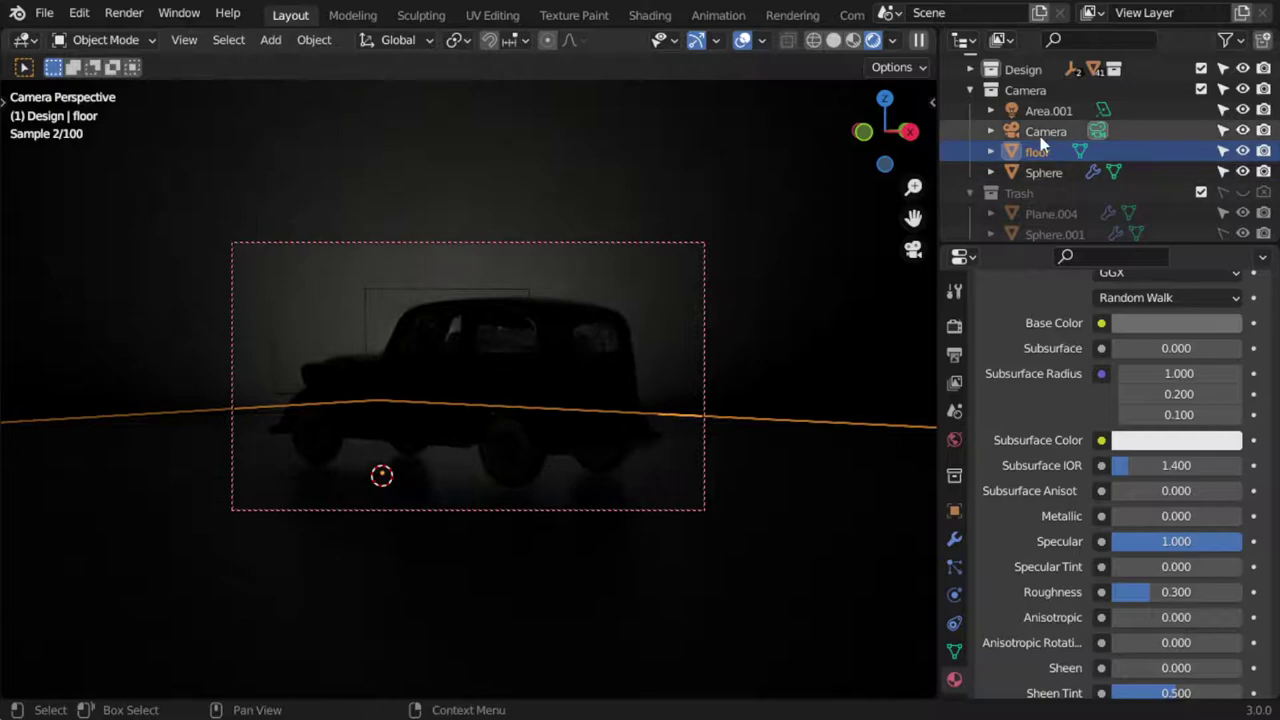
- Set Area.001's power to 15000 W, then select the floor
left_click(1045, 111)
scroll(1160, 395, "up", 4)
double_click(1160, 410)
type("15")
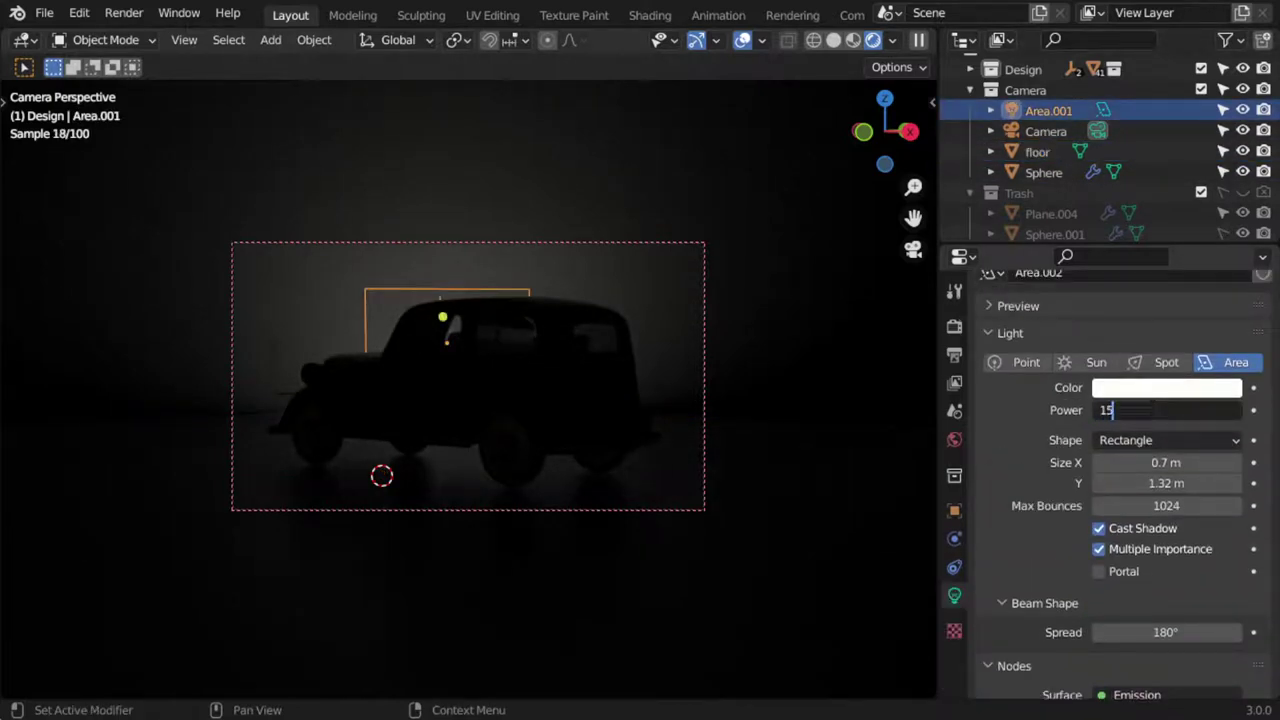
type("00")
key("Return")
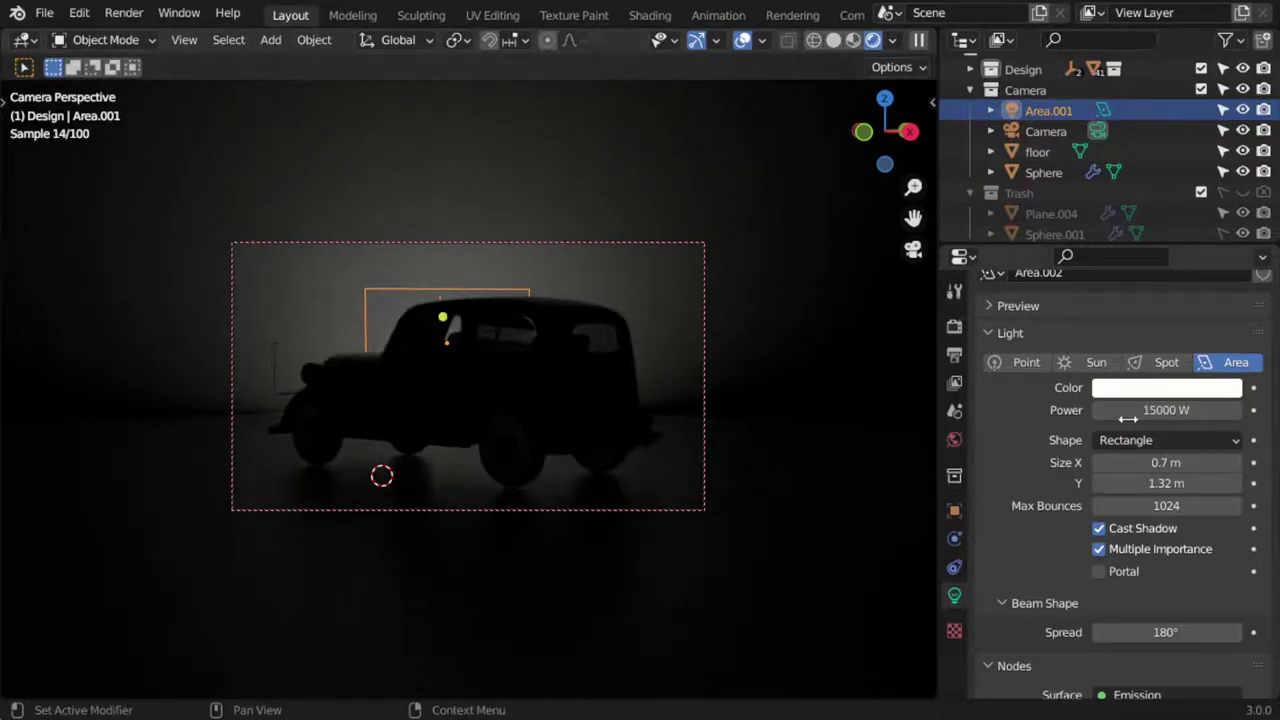
left_click(1038, 152)
- Darken the floor's base colour to value 0.039 and raise Metallic slightly
left_click(1150, 535)
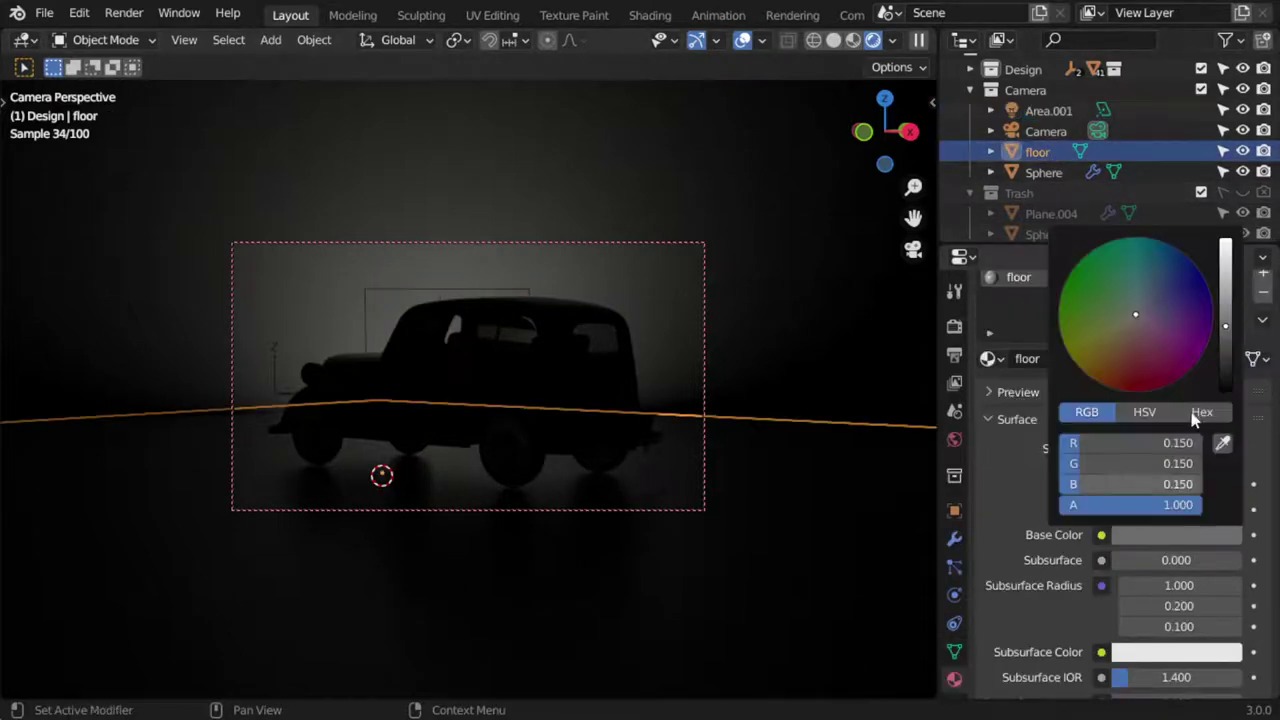
left_click(1226, 357)
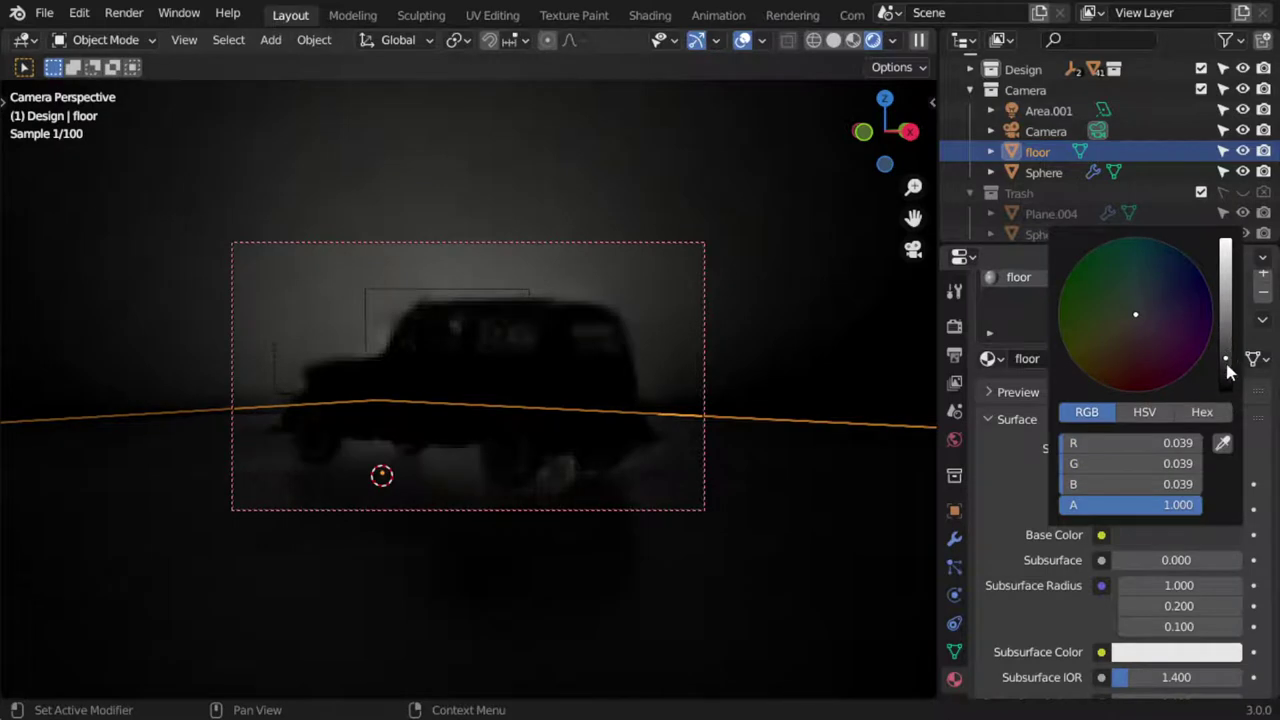
scroll(1060, 603, "down", 5)
scroll(1161, 604, "down", 1)
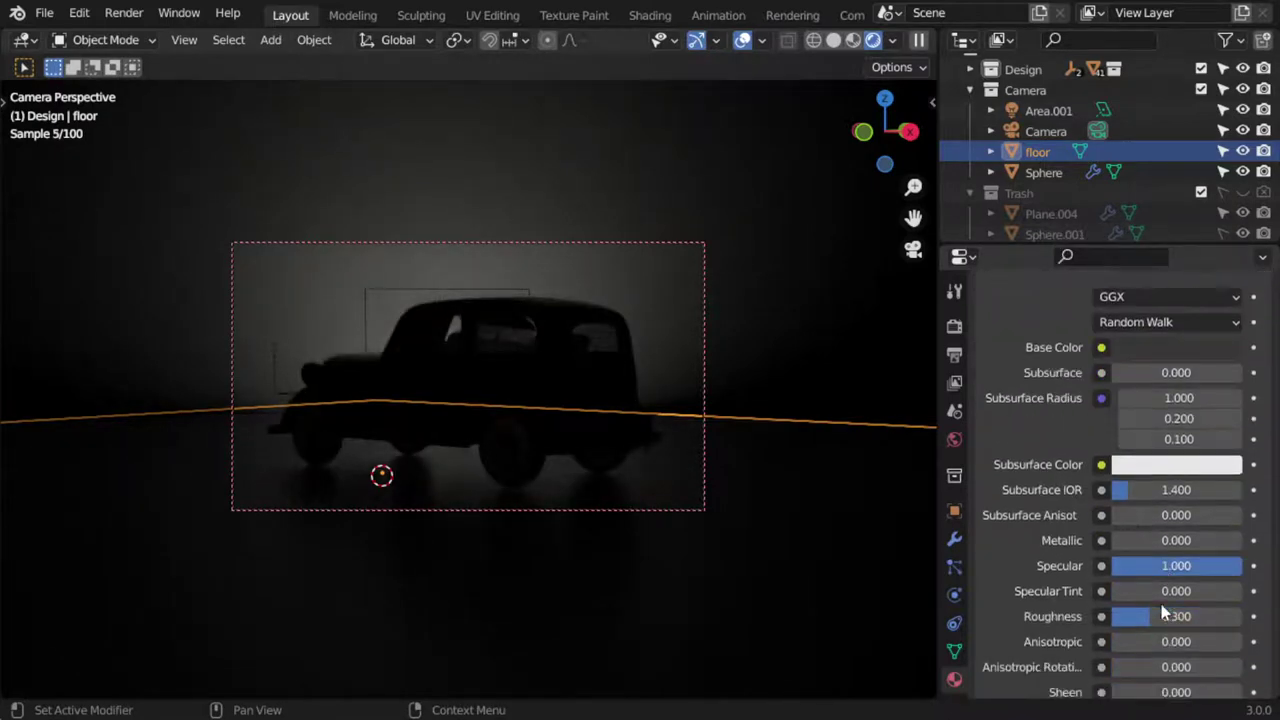
mouse_move(1136, 541)
left_mouse_down()
mouse_move(1244, 540)
mouse_move(1115, 540)
left_mouse_up()
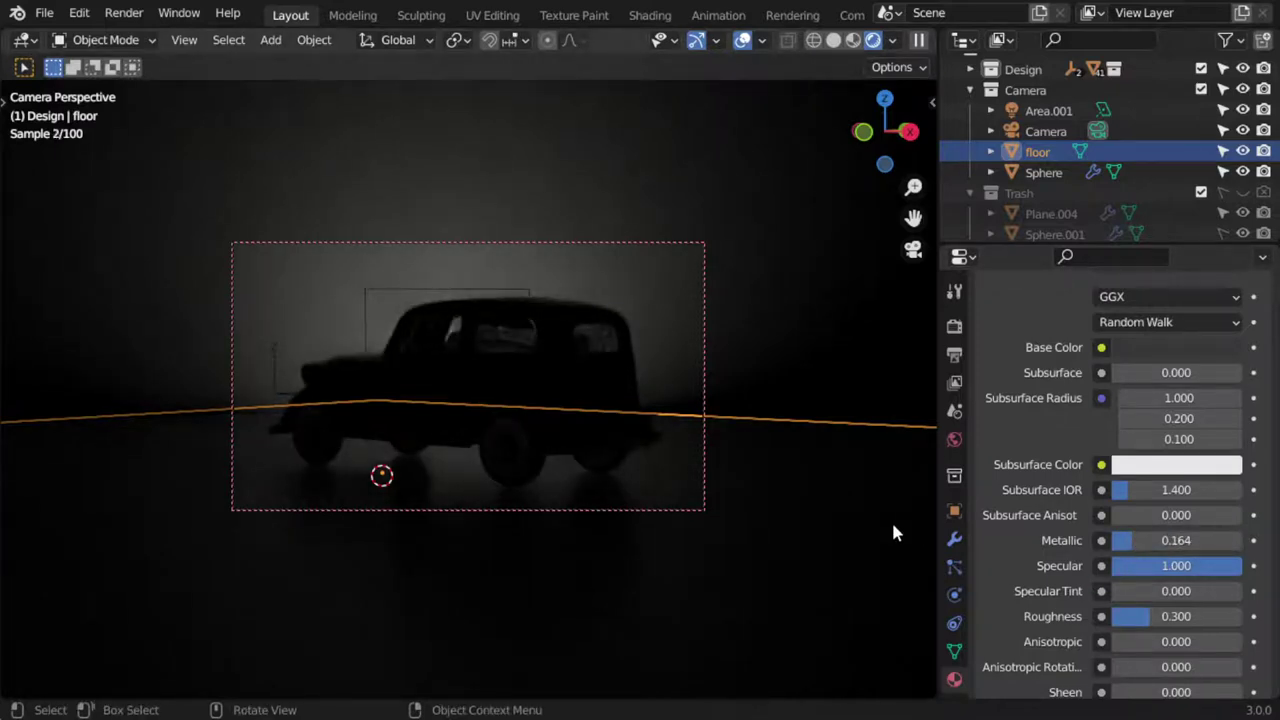
- Try Area.001 at 30000 W power, then settle it at 17000 W
left_click(1045, 111)
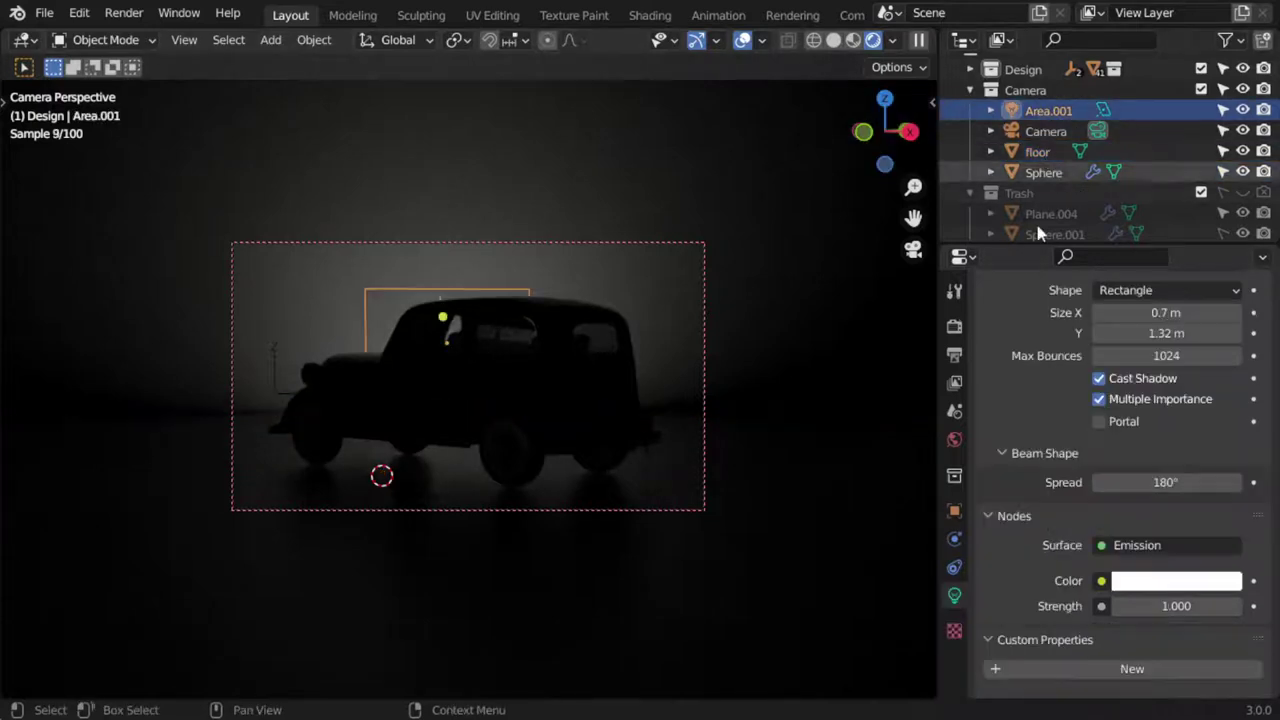
scroll(1157, 318, "up", 5)
double_click(1186, 412)
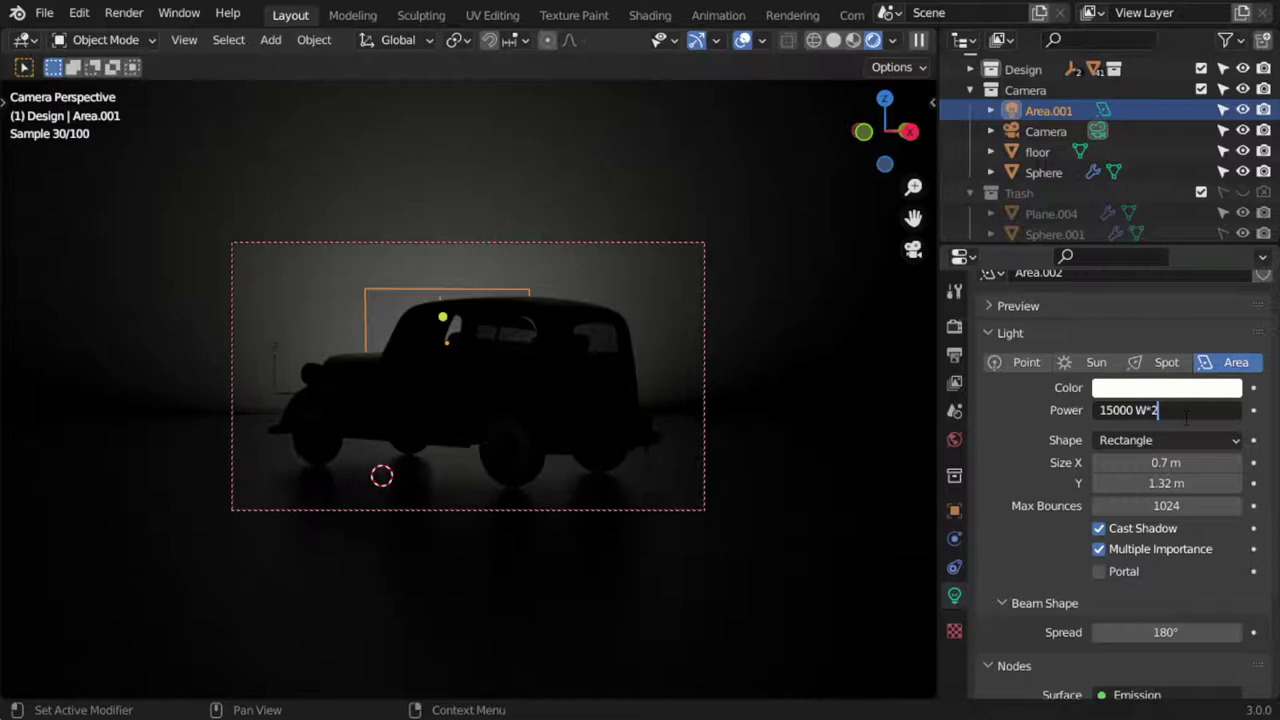
key("Return")
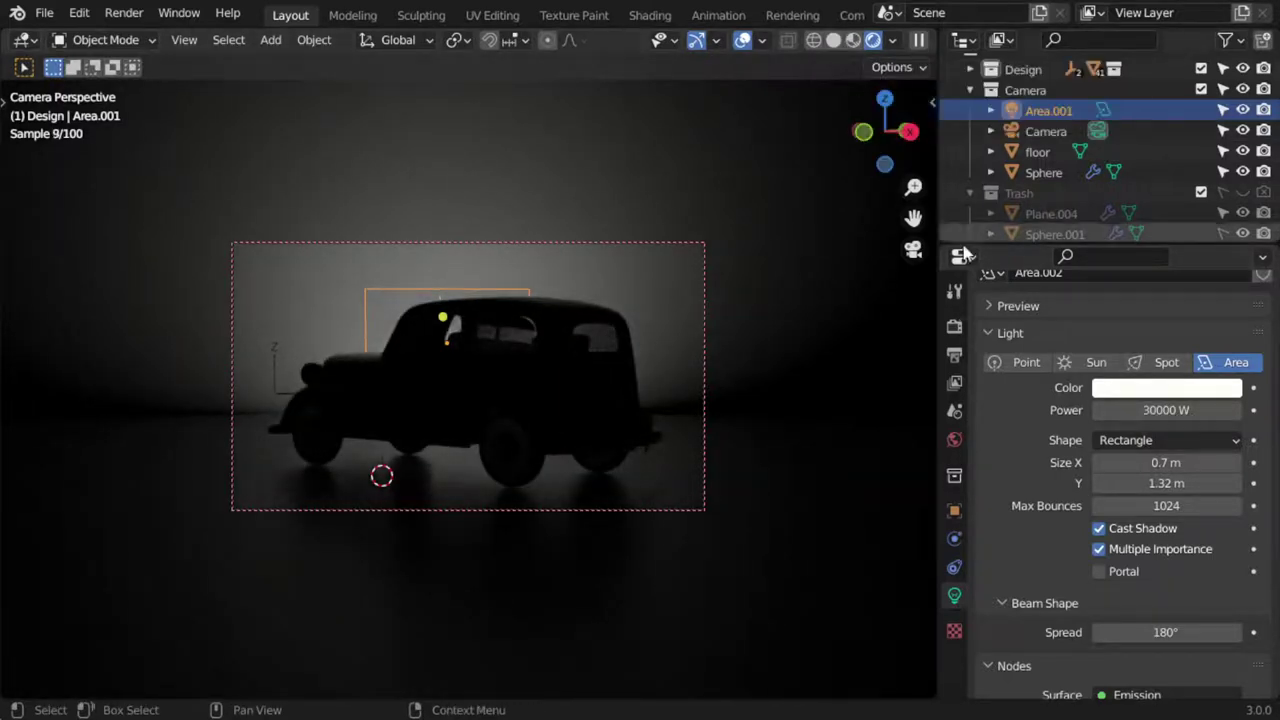
left_click(1163, 407)
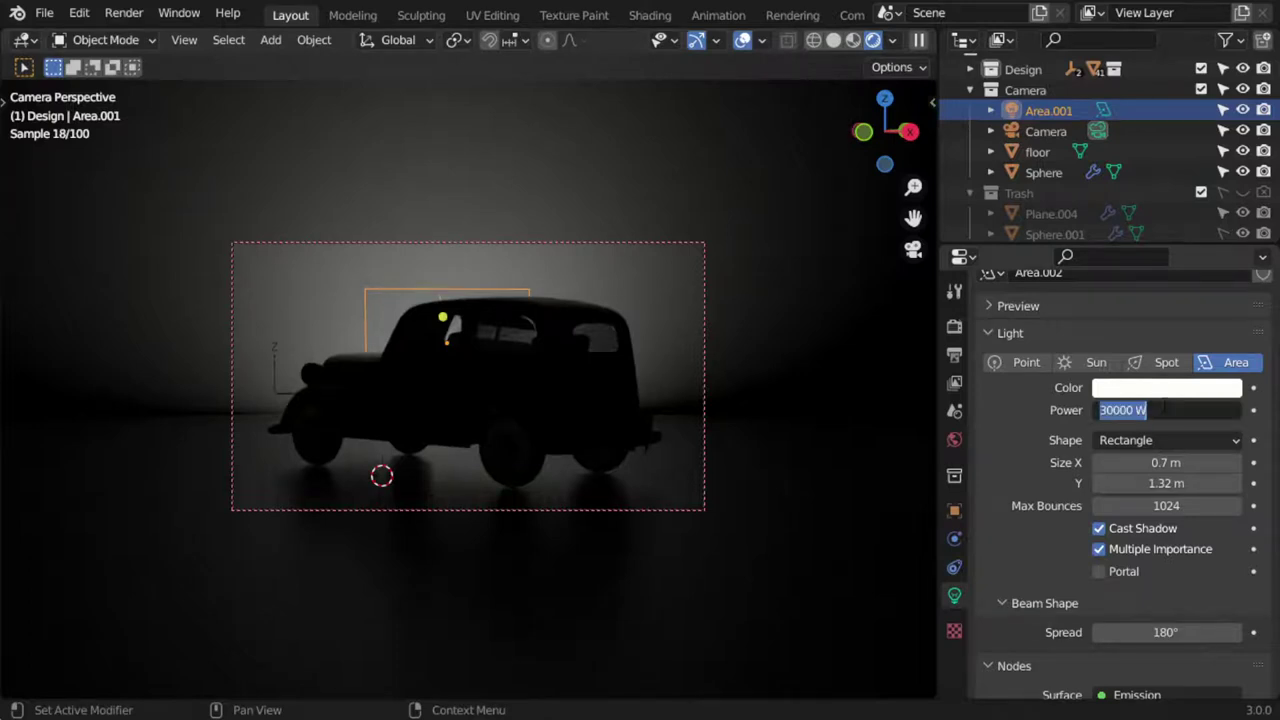
type("17000")
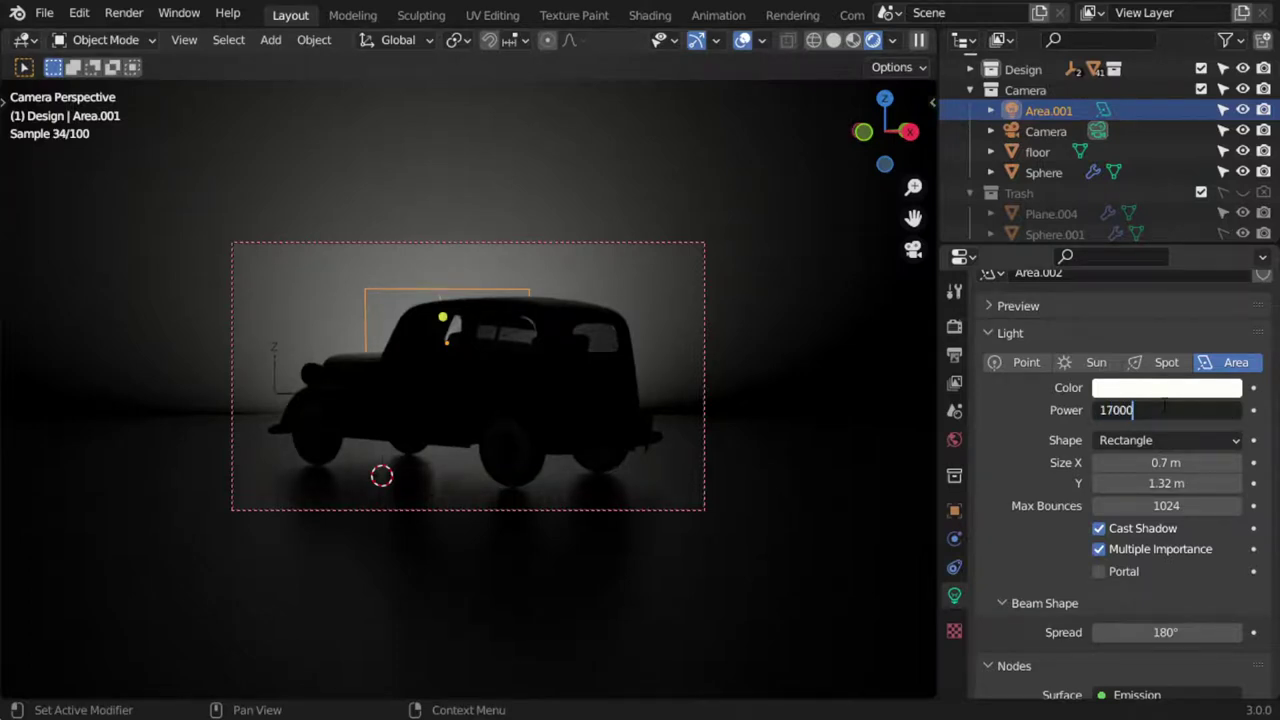
key("Return")
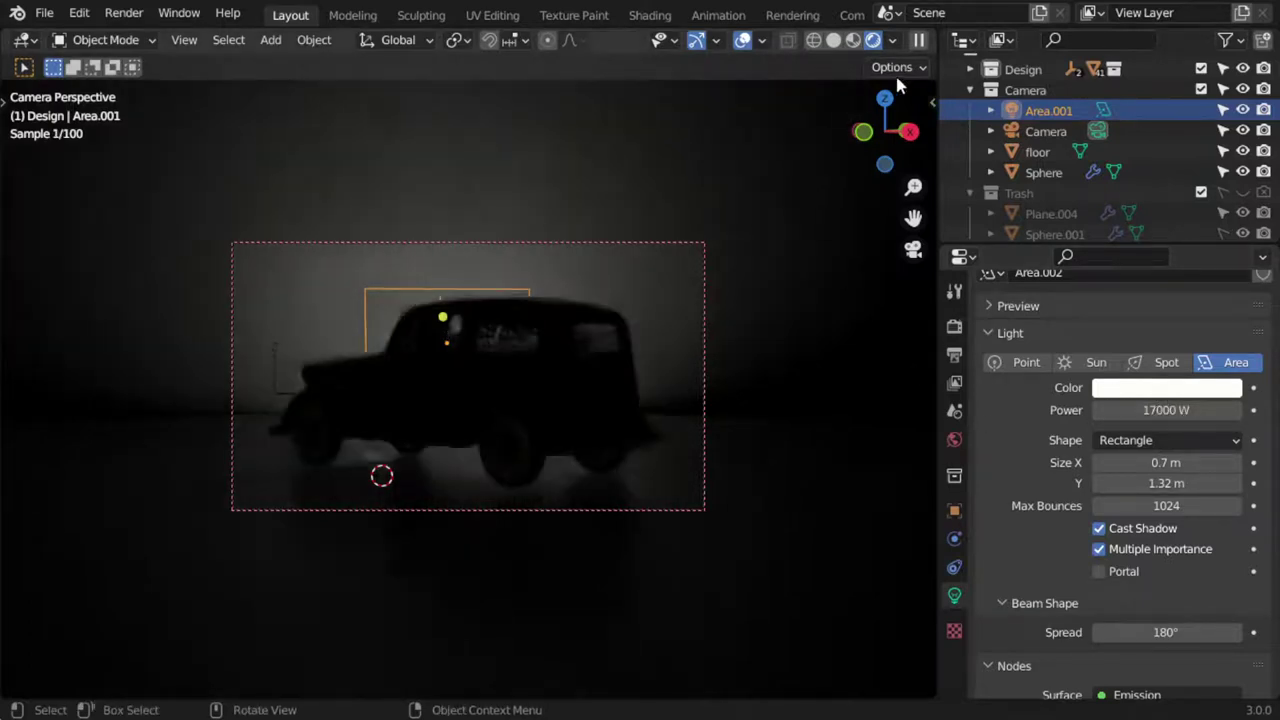
- In Solid shading, select the car's window glass and inspect its Glass/Transparent Mix Shader material
left_click(833, 40)
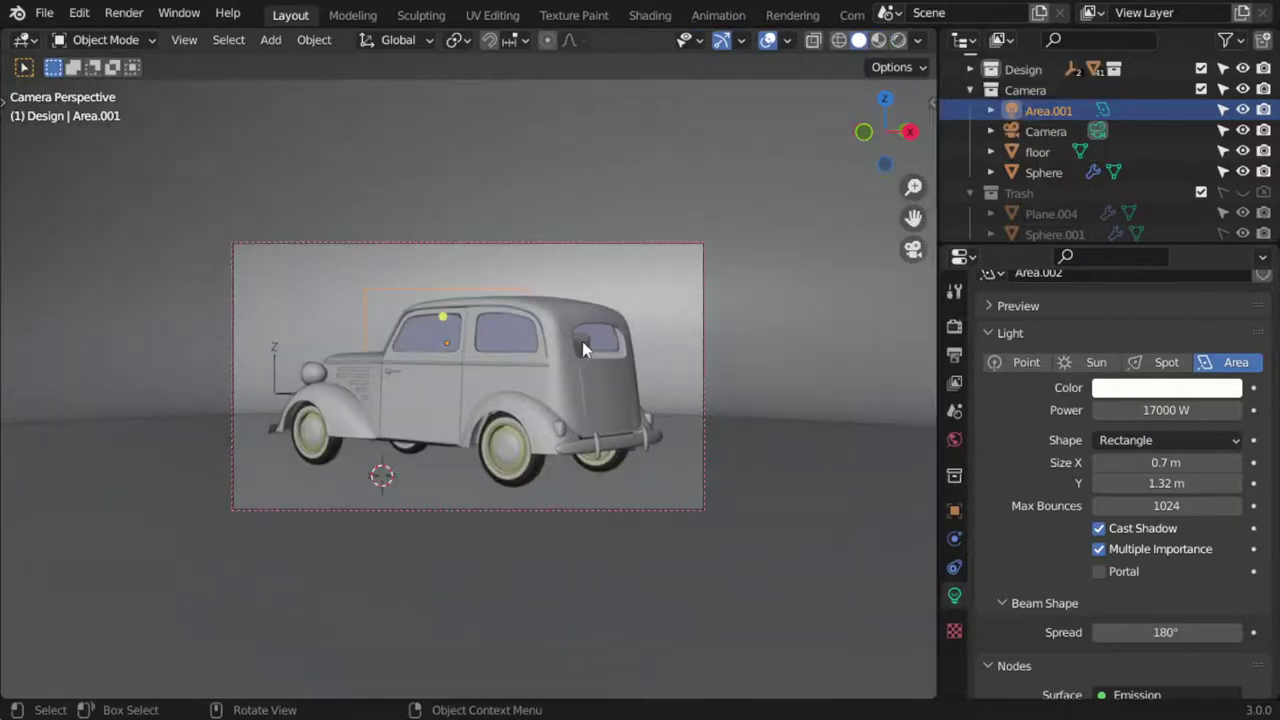
left_click(512, 337)
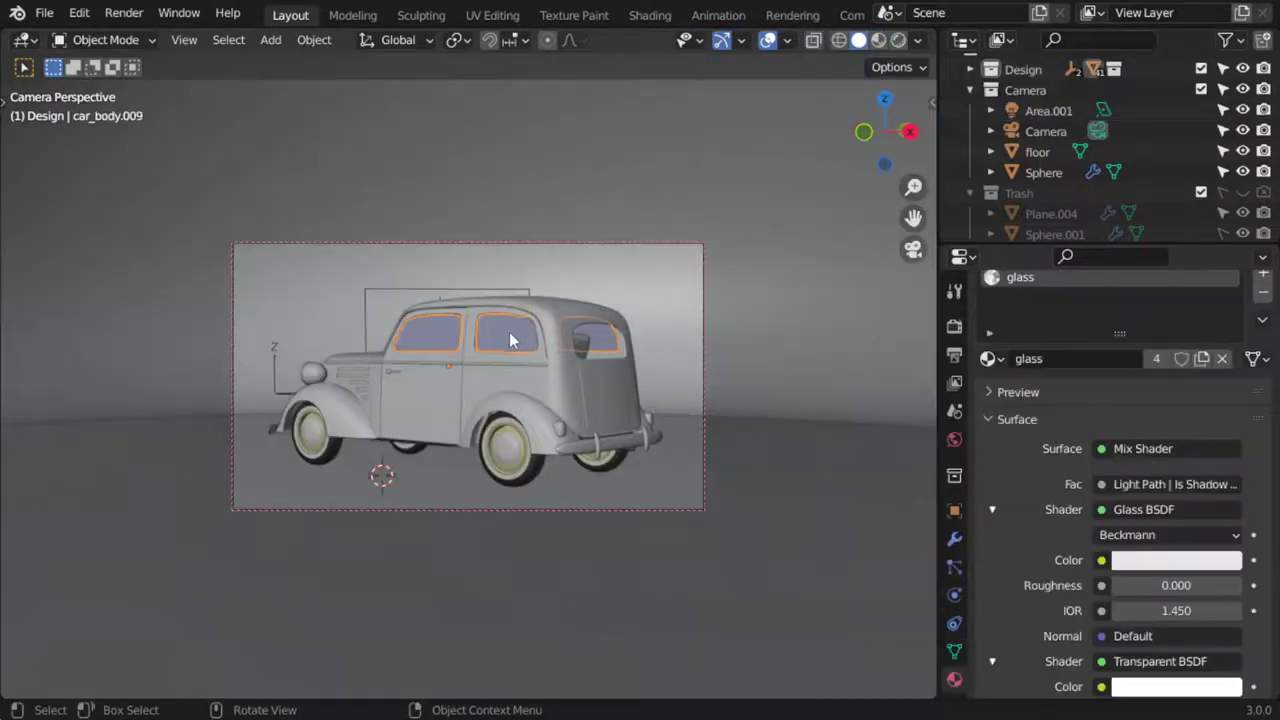
left_click(1176, 564)
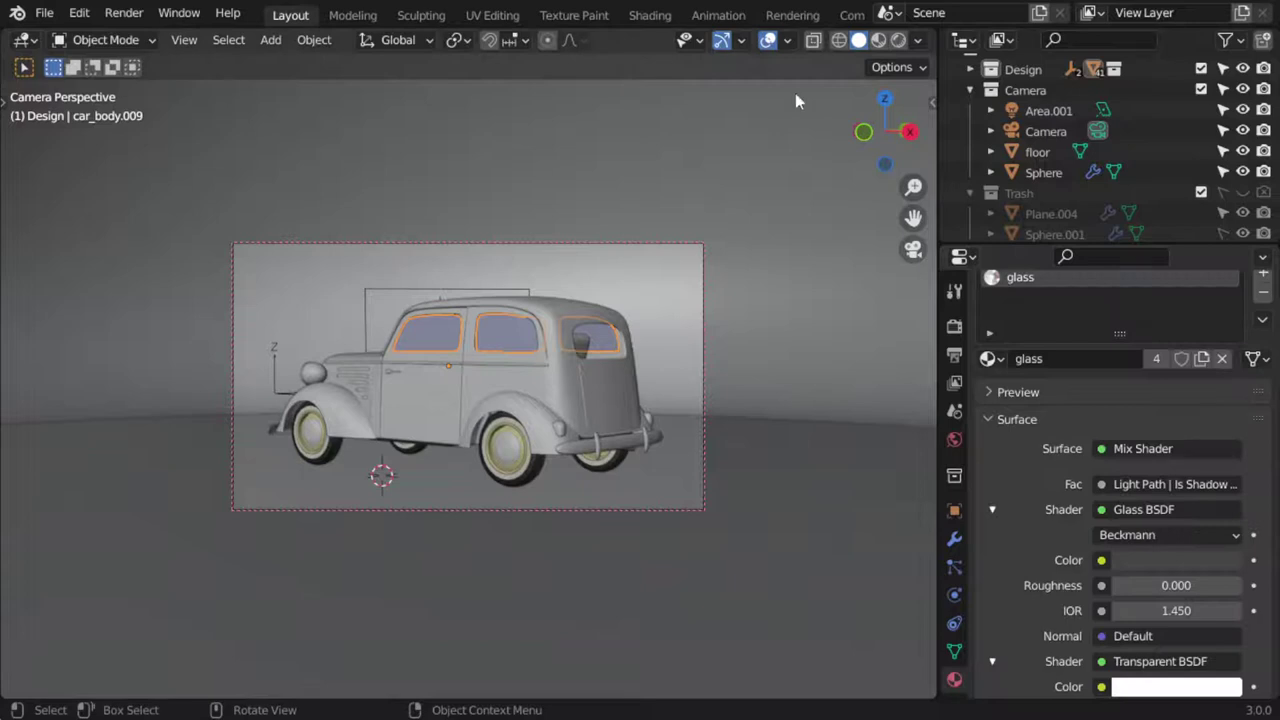
scroll(1138, 512, "down", 1)
scroll(1138, 512, "down", 2)
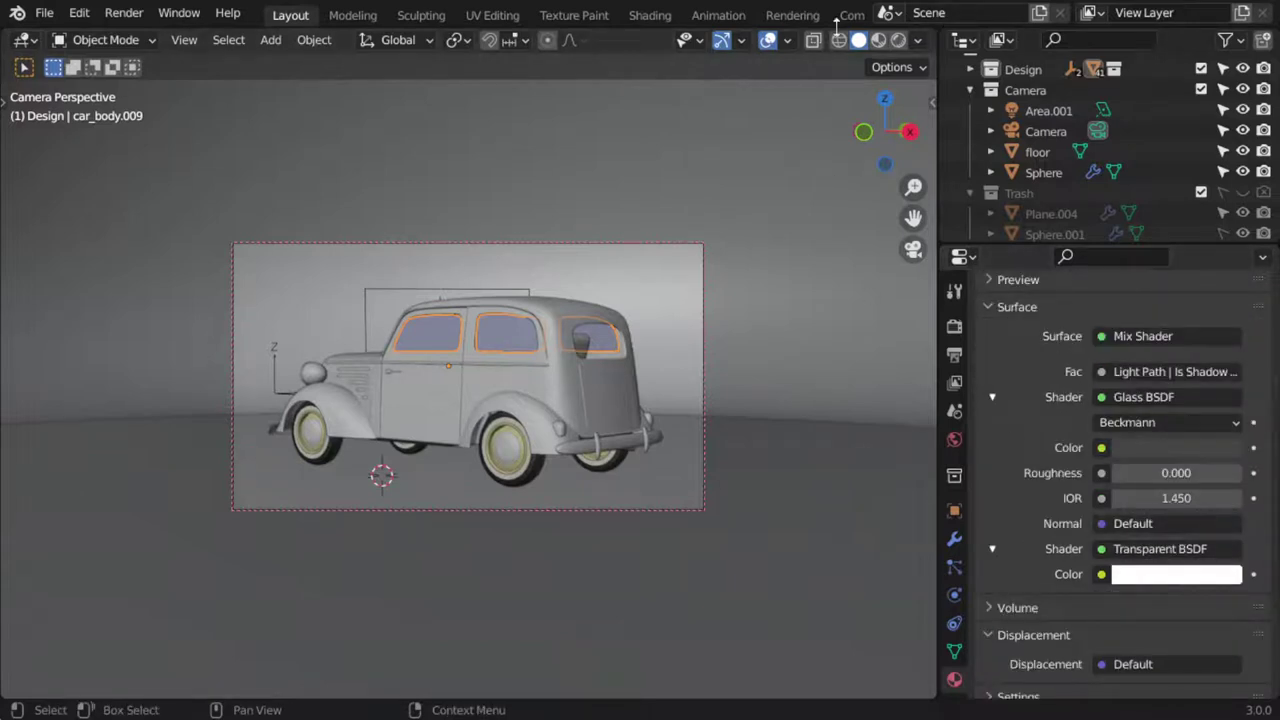
- Switch to top orthographic view with wireframe to see the dome, car and lights
key("KP_7")
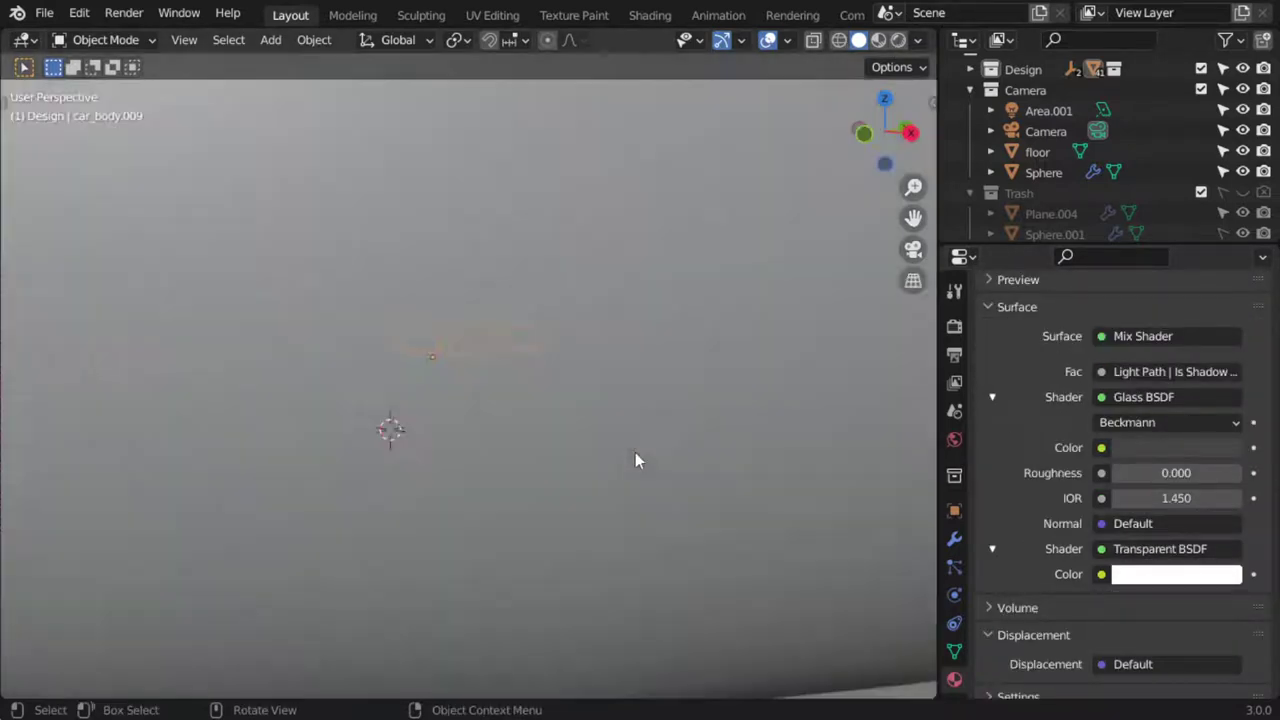
key("z")
scroll(450, 344, "up", 2)
scroll(434, 429, "up", 1)
scroll(509, 419, "down", 1)
scroll(479, 402, "down", 3)
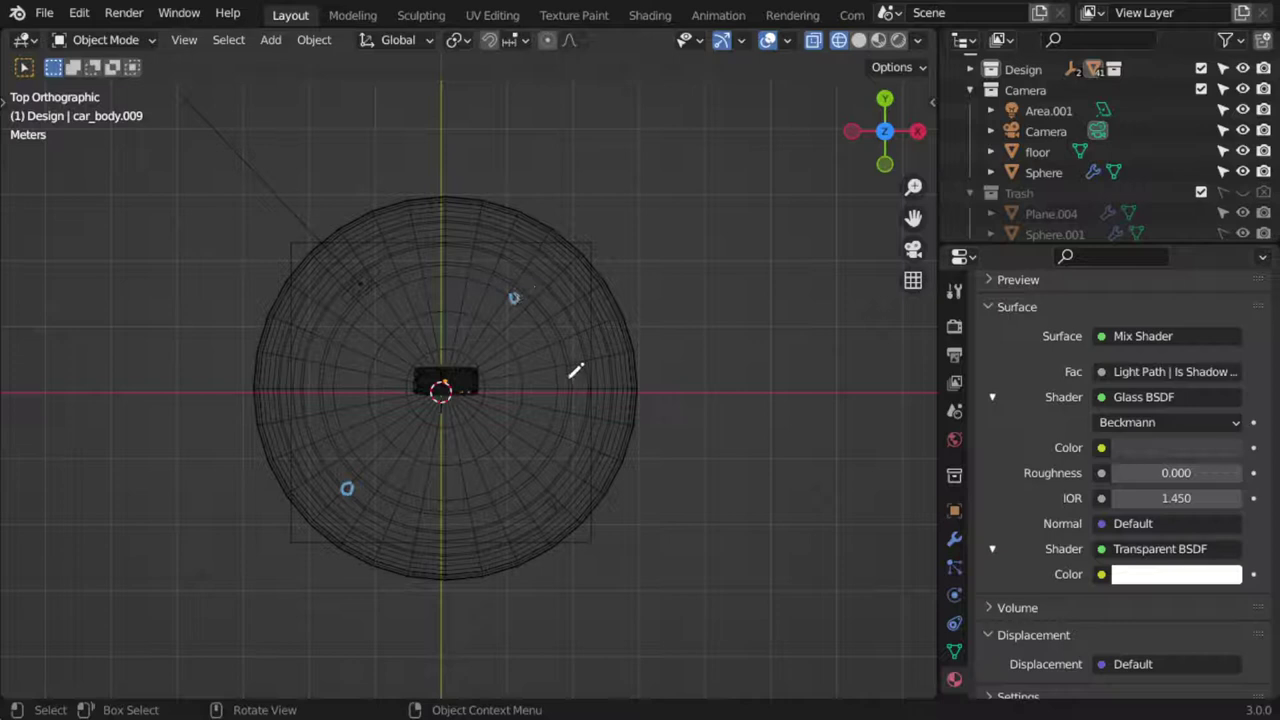
- Duplicate Area.001 to a 3D cursor at the dome's lower left and rotate it to face lower left
right_click(346, 488, "shift")
left_click(358, 302)
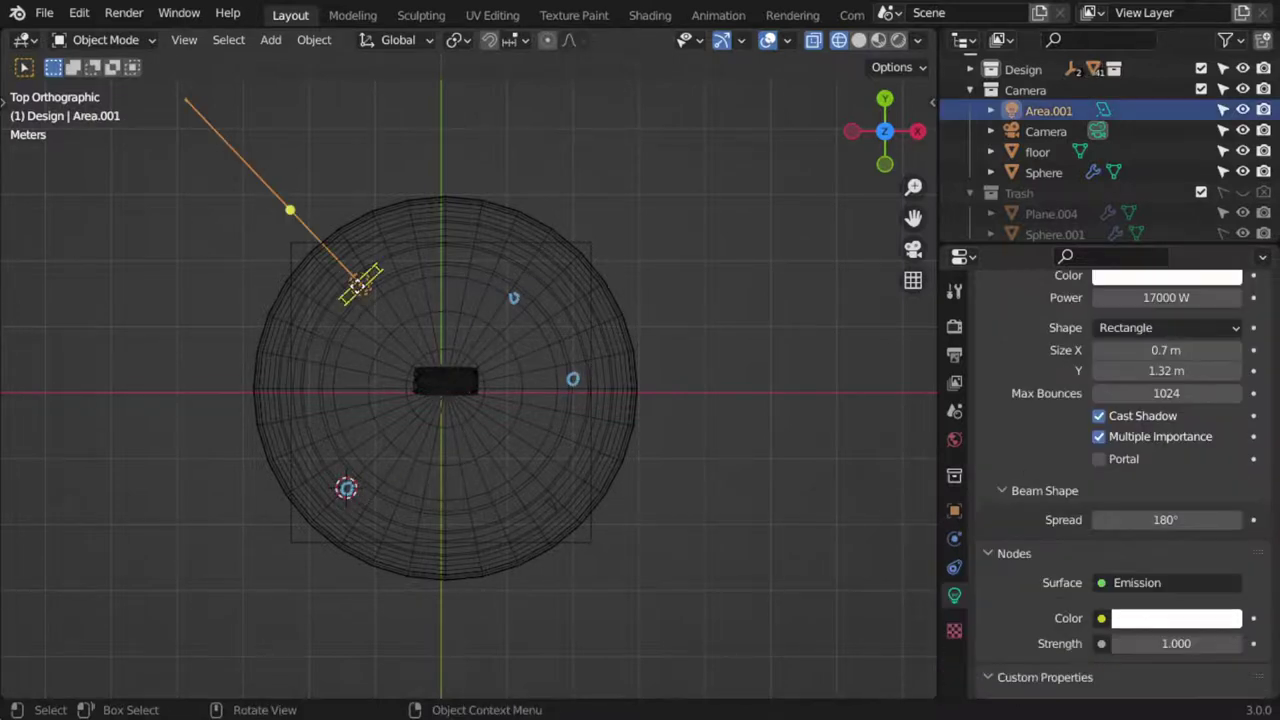
key("shift+d")
left_click(346, 490)
key("r")
left_click(968, 299)
- Rename the new light 'light_left' and set its power to 50000 W
double_click(1048, 131)
scroll(1052, 150, "up", 1)
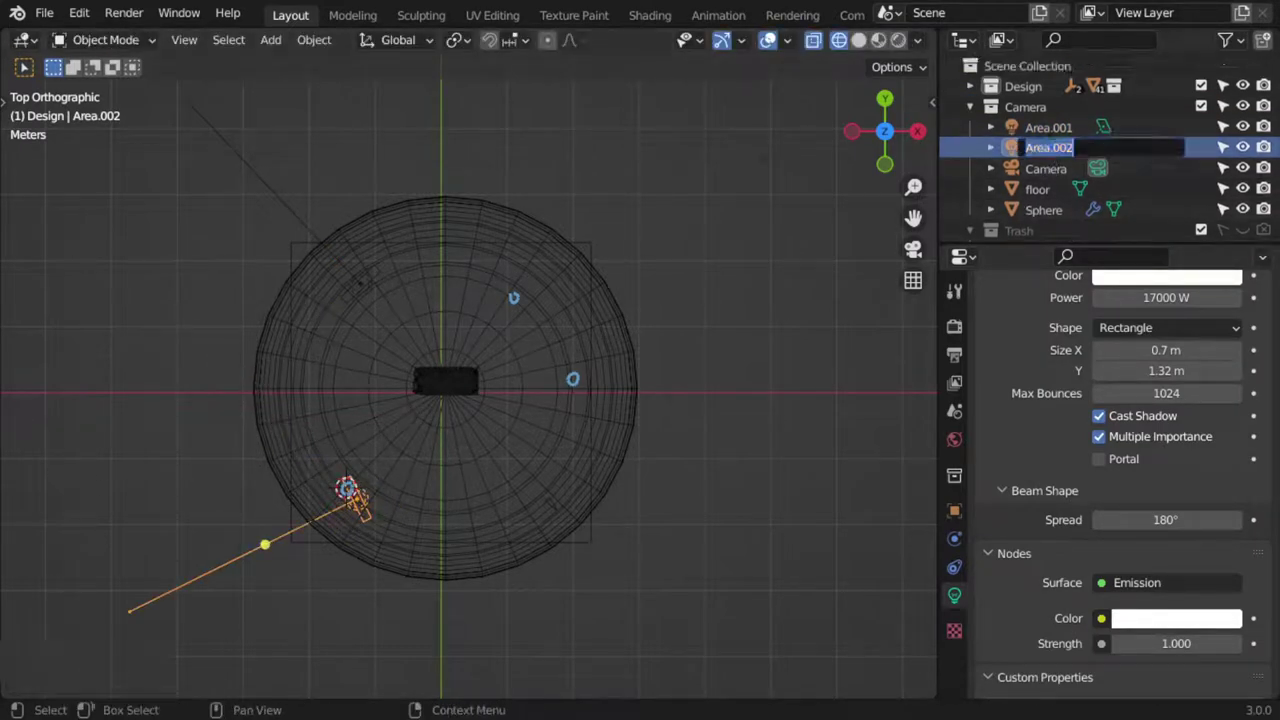
type("light")
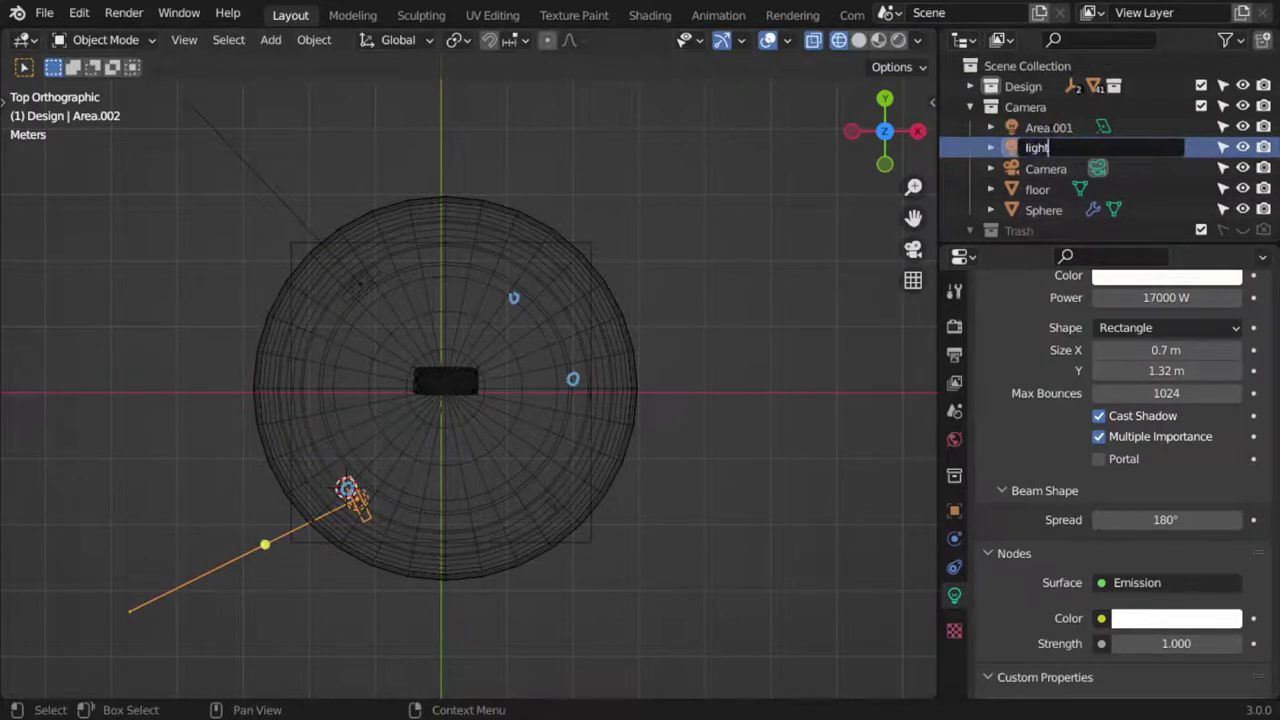
type("_left")
key("Return")
scroll(1165, 372, "up", 2)
left_click(1162, 372)
type("50")
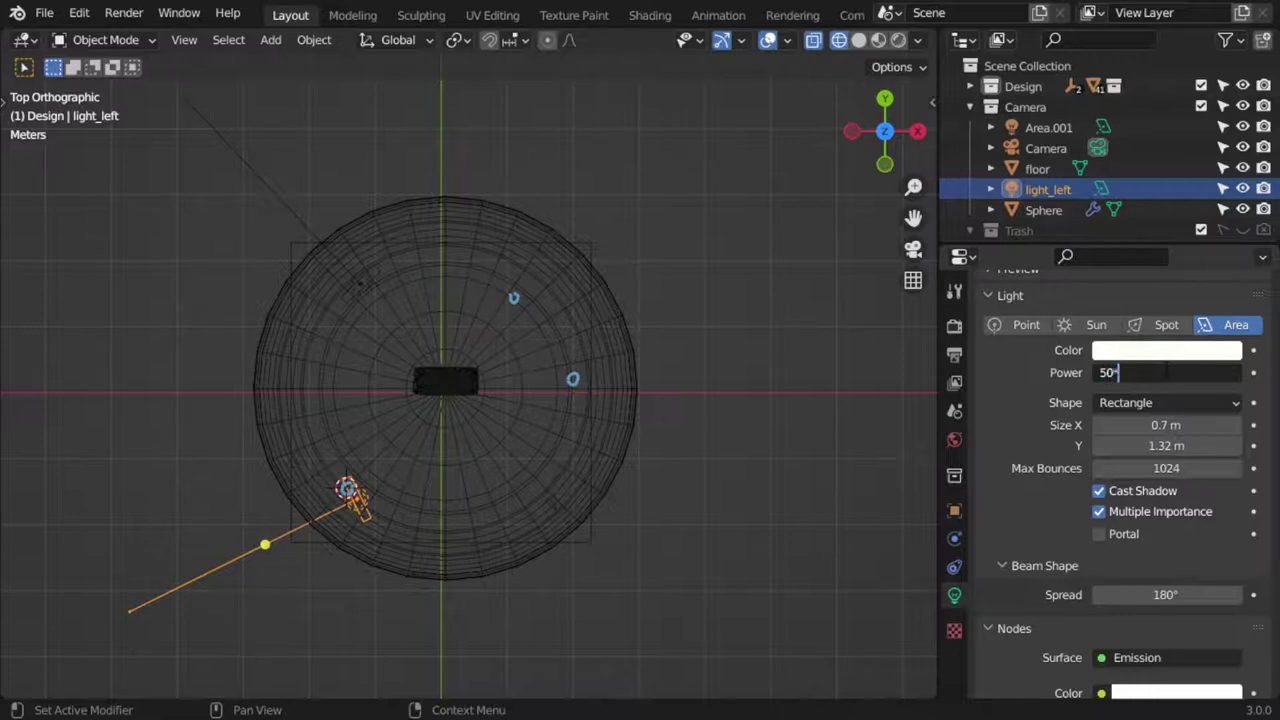
key("Return")
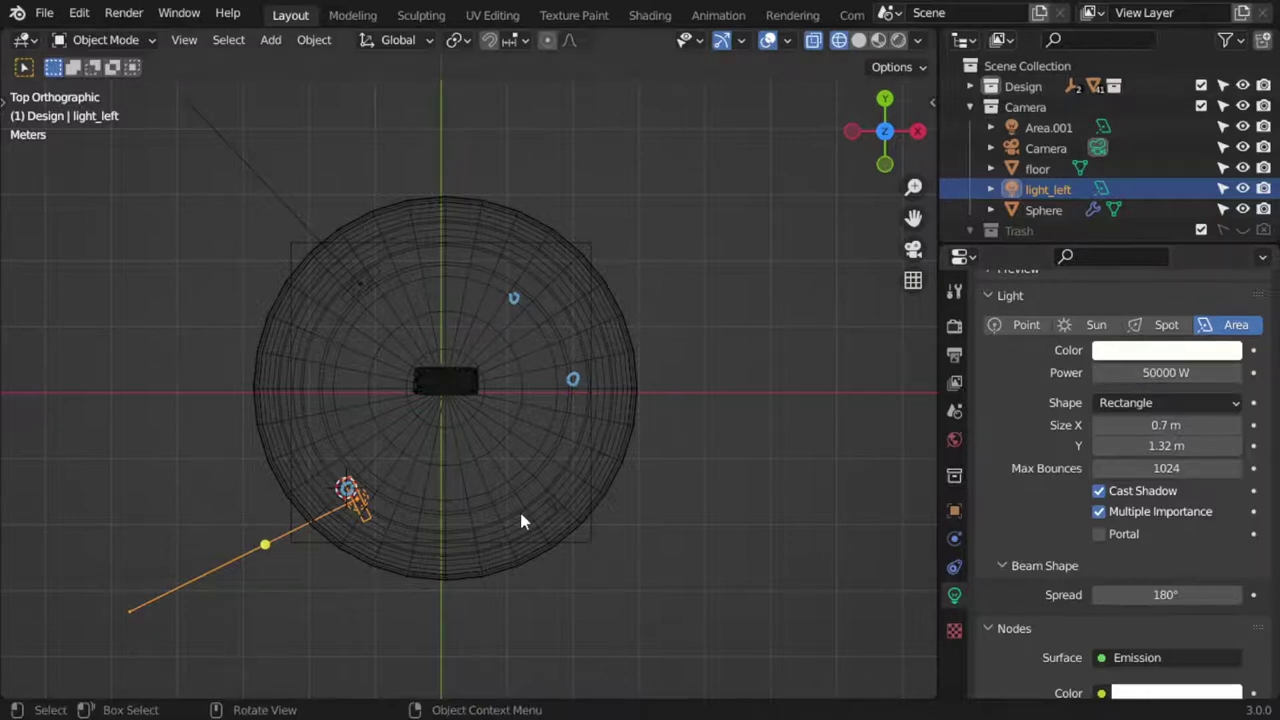
- In front view, move light_left low to the left beside the car
key("KP_0")
key("KP_1")
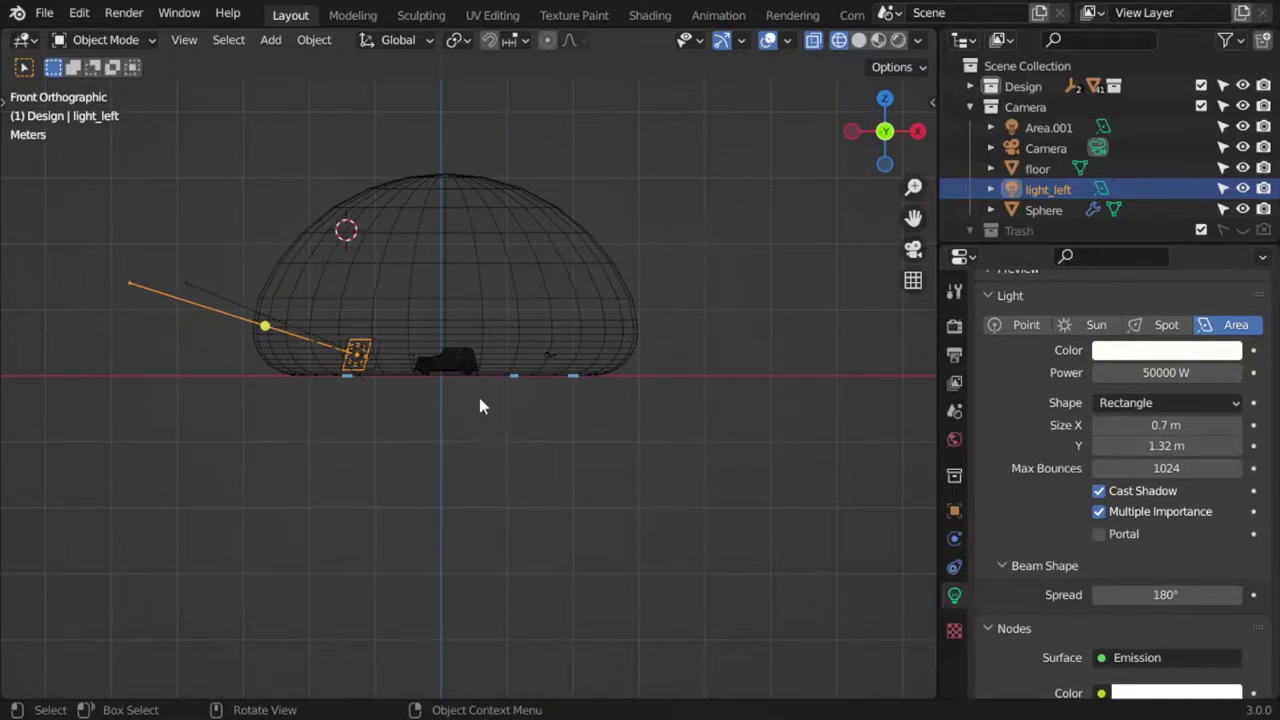
scroll(477, 392, "up", 4)
scroll(772, 473, "up", 2)
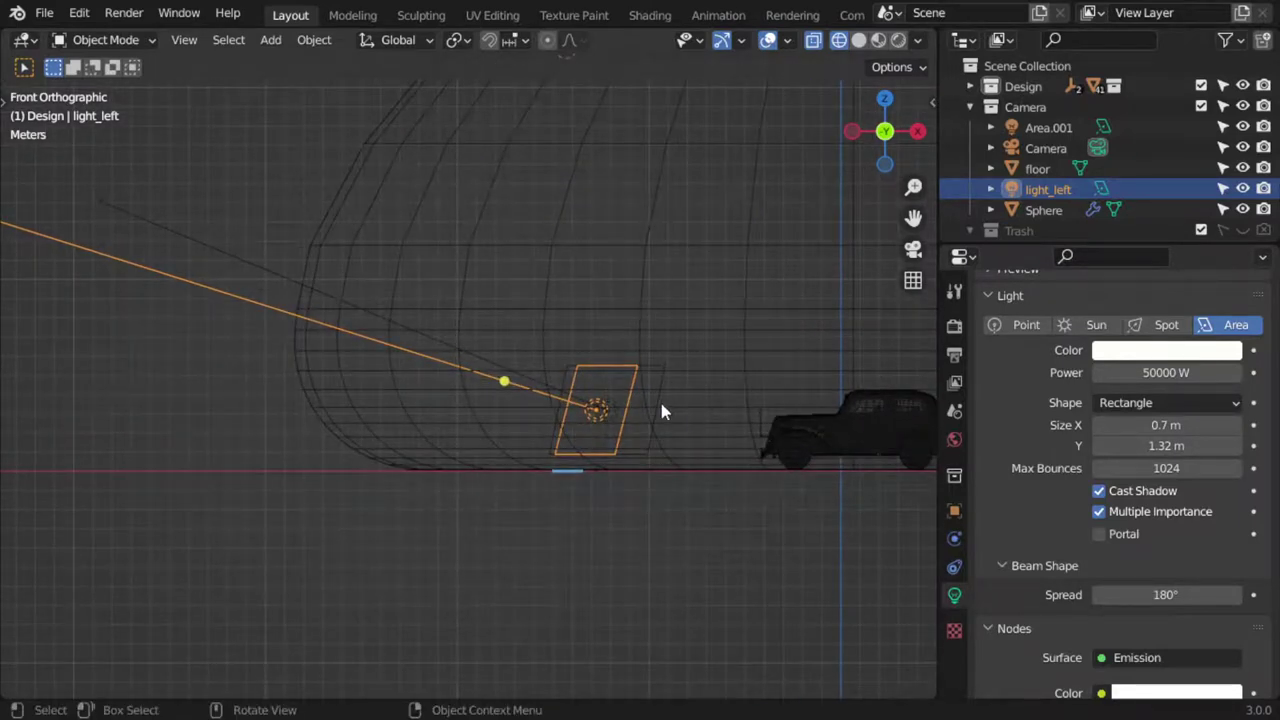
key("g")
left_click(483, 367)
- Tilt light_left up toward the car and preview it in Rendered camera view
key("r")
left_click(519, 406)
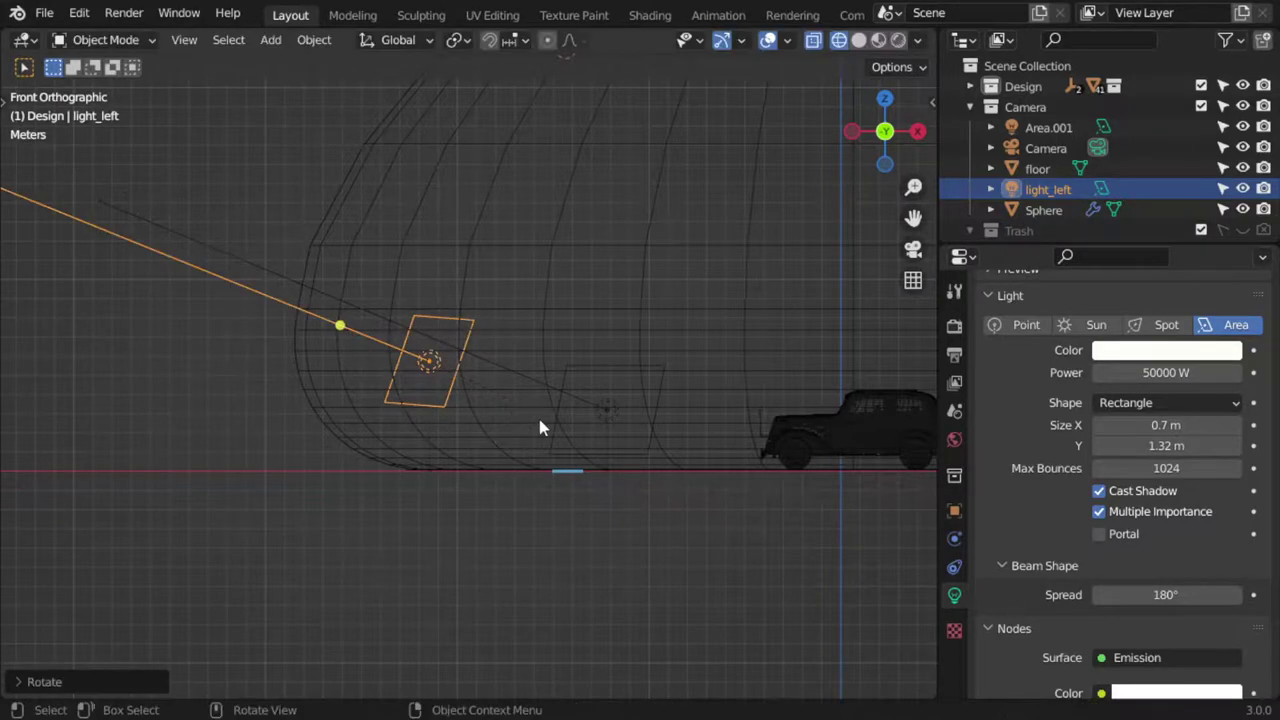
key("r")
left_click(481, 348)
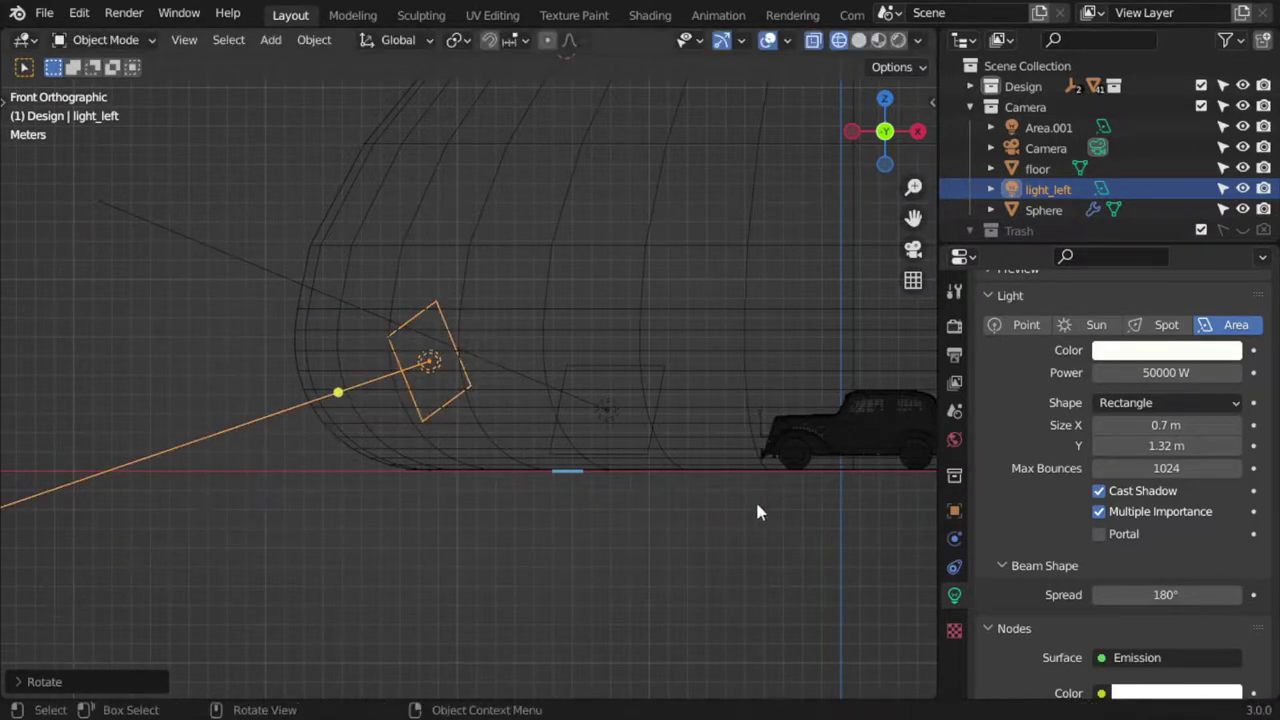
key("KP_0")
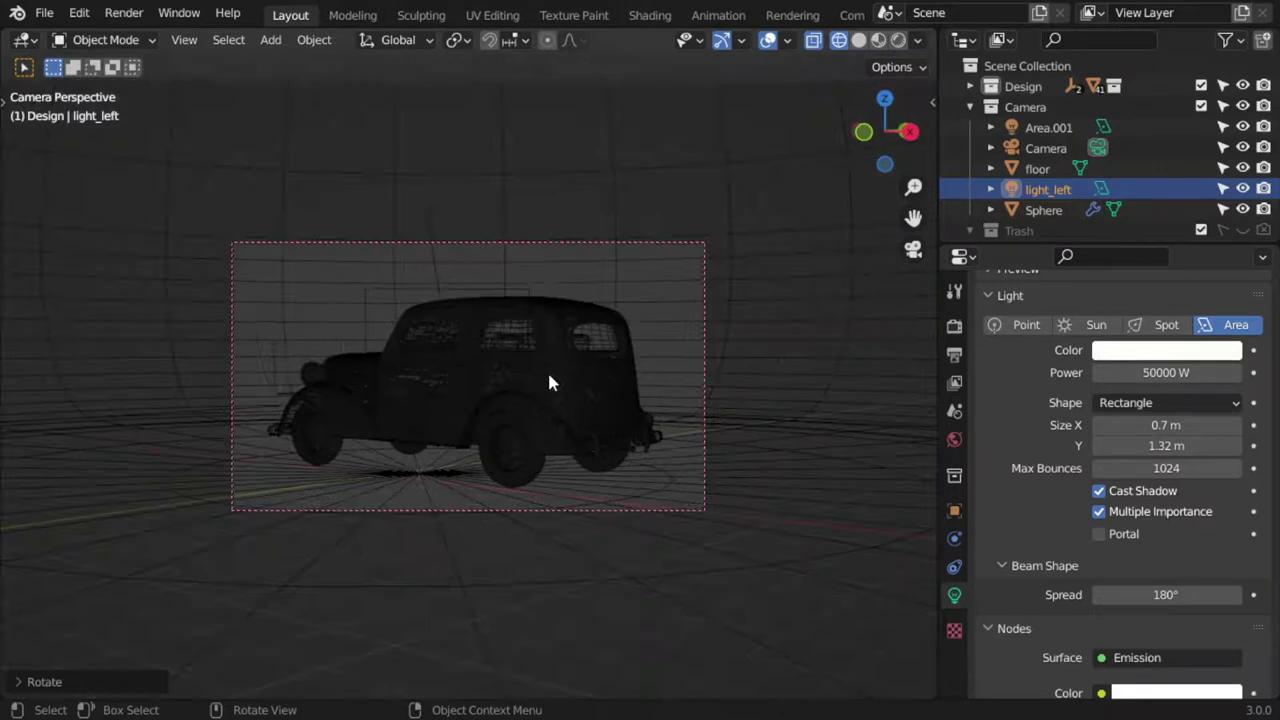
left_click(898, 40)
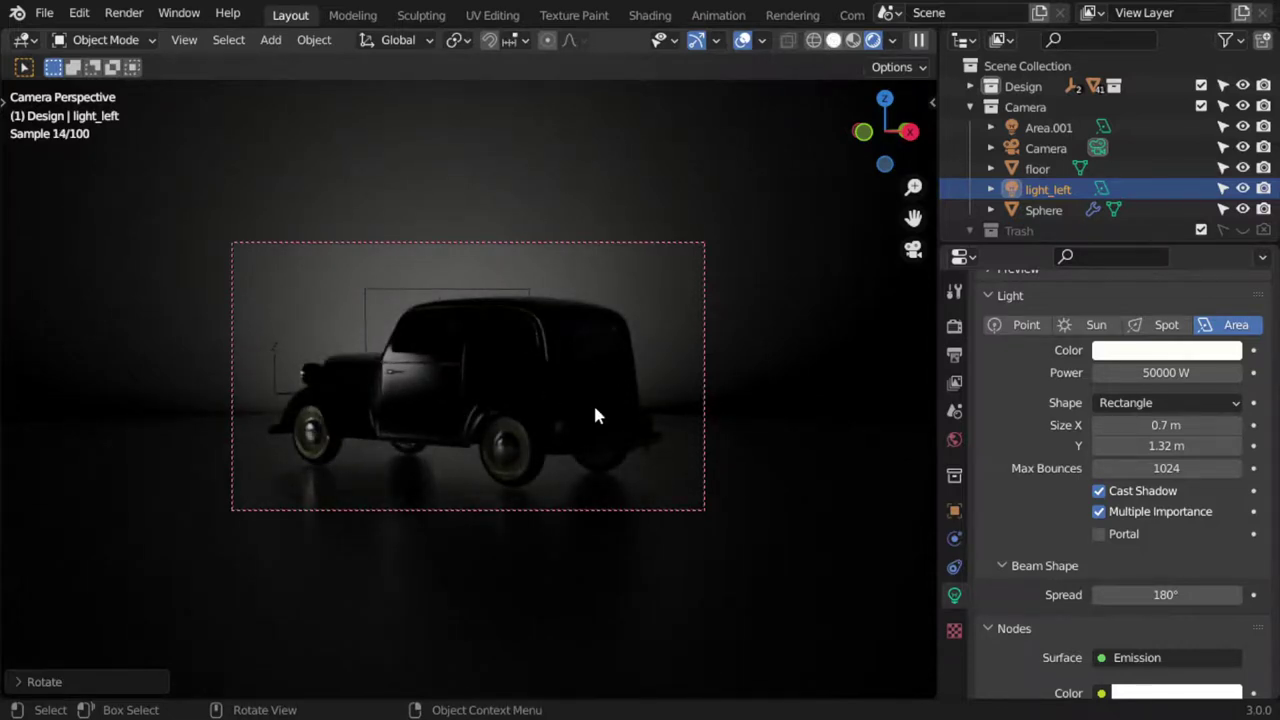
- In wireframe top view, move light_left in front of the car and rotate it to face the car
key("z")
key("KP_7")
scroll(566, 440, "down", 4)
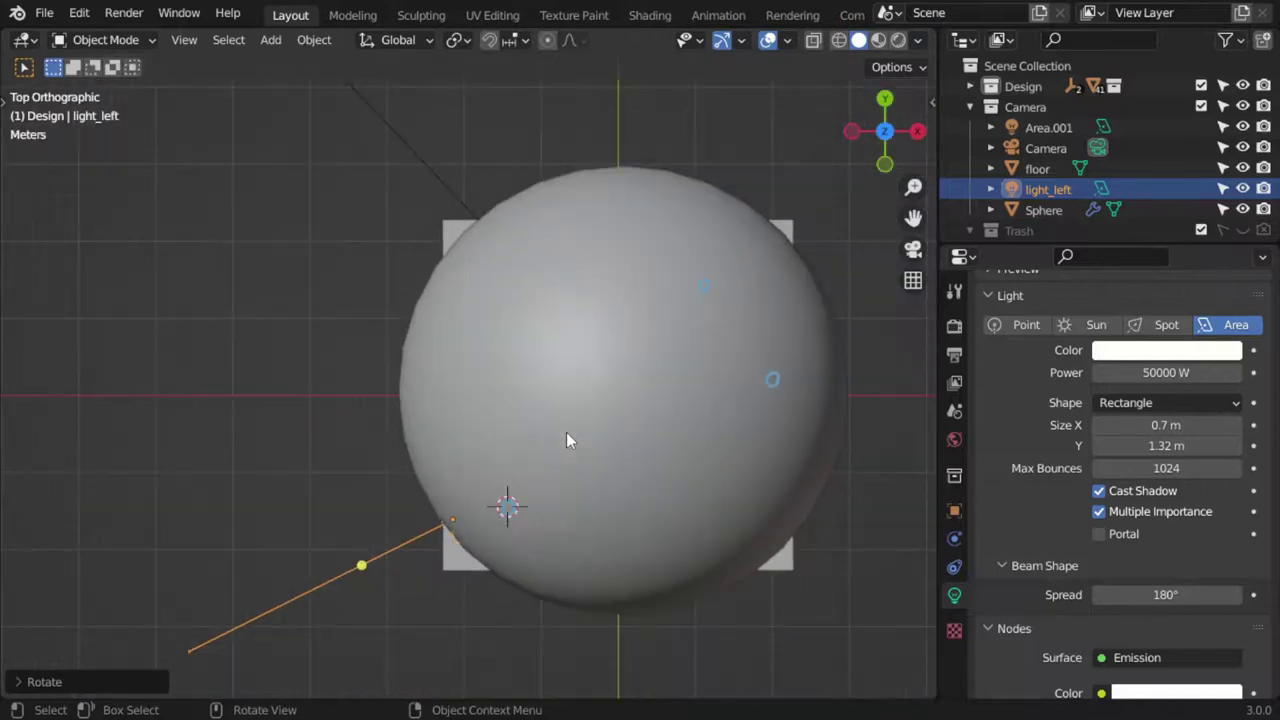
key("z")
key("g")
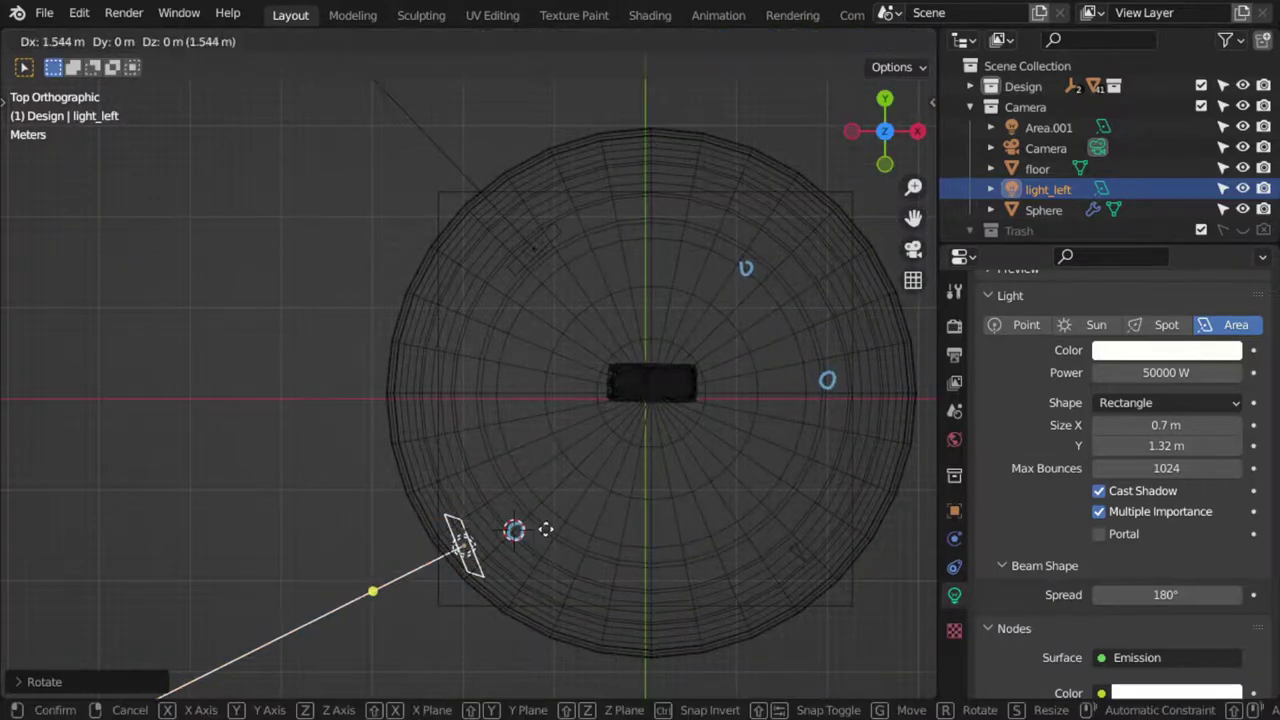
left_click(722, 584)
key("r")
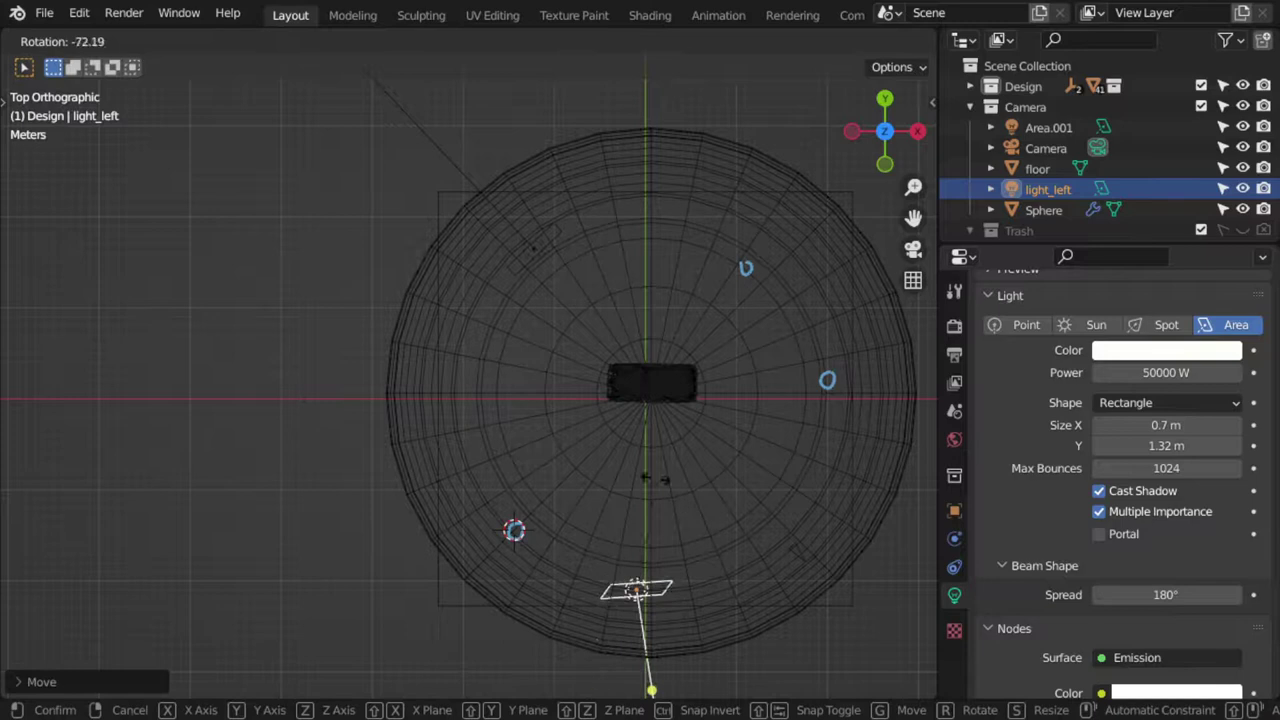
left_click(670, 512)
- Check light_left on the white-wall tyres in the rendered camera view, then return to Solid shading
key("KP_0")
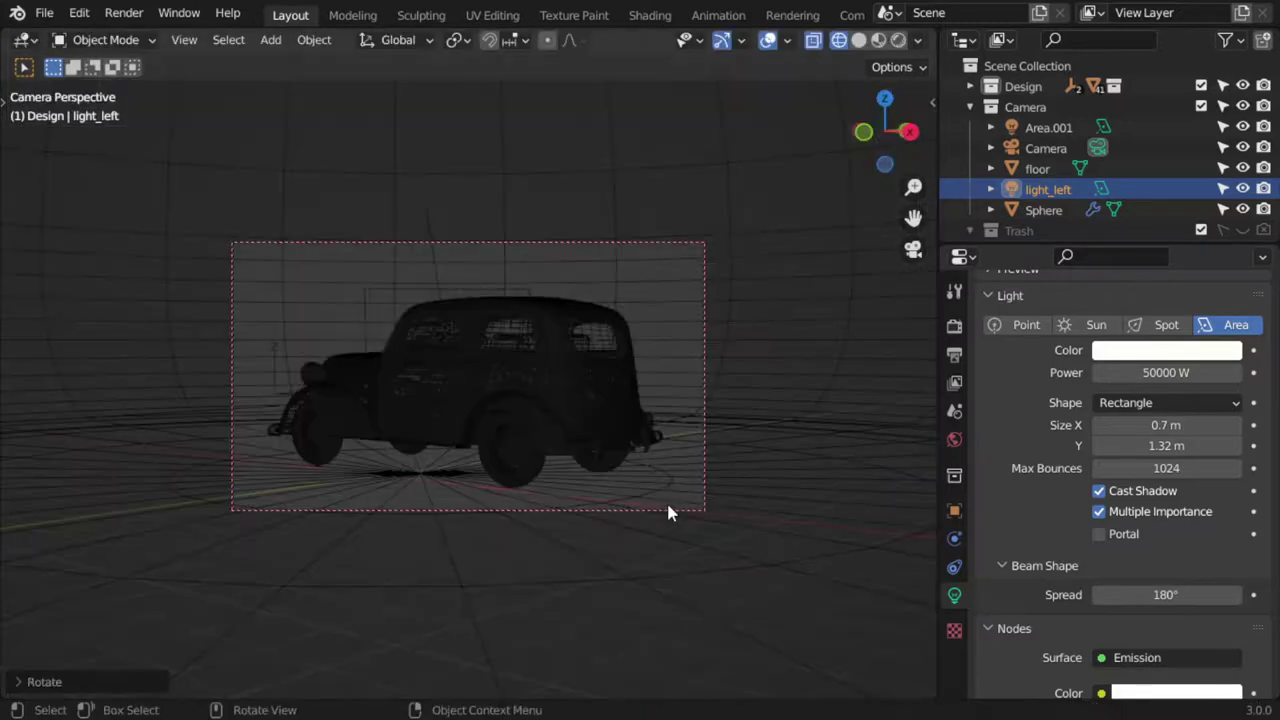
left_click(899, 39)
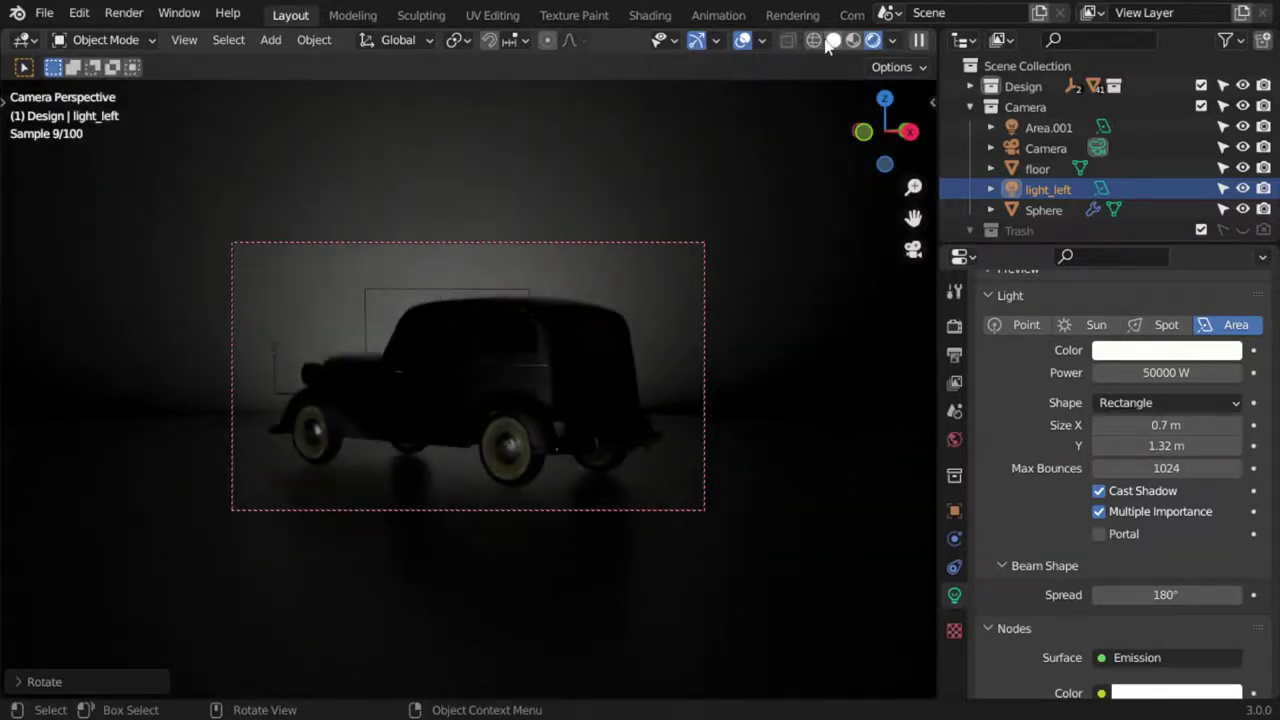
left_click(831, 41)
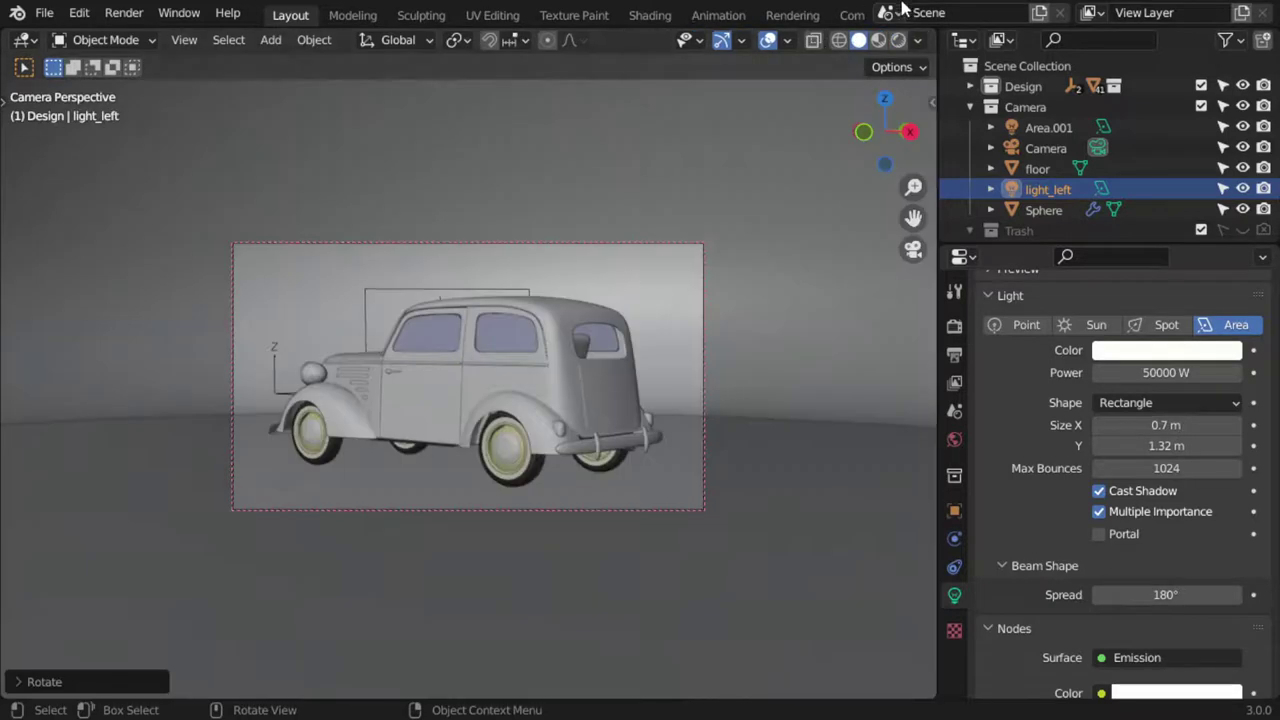
- Split the viewport: rendered camera view on top, wireframe top view of dome and lights below
left_click_drag(918, 102, 911, 335)
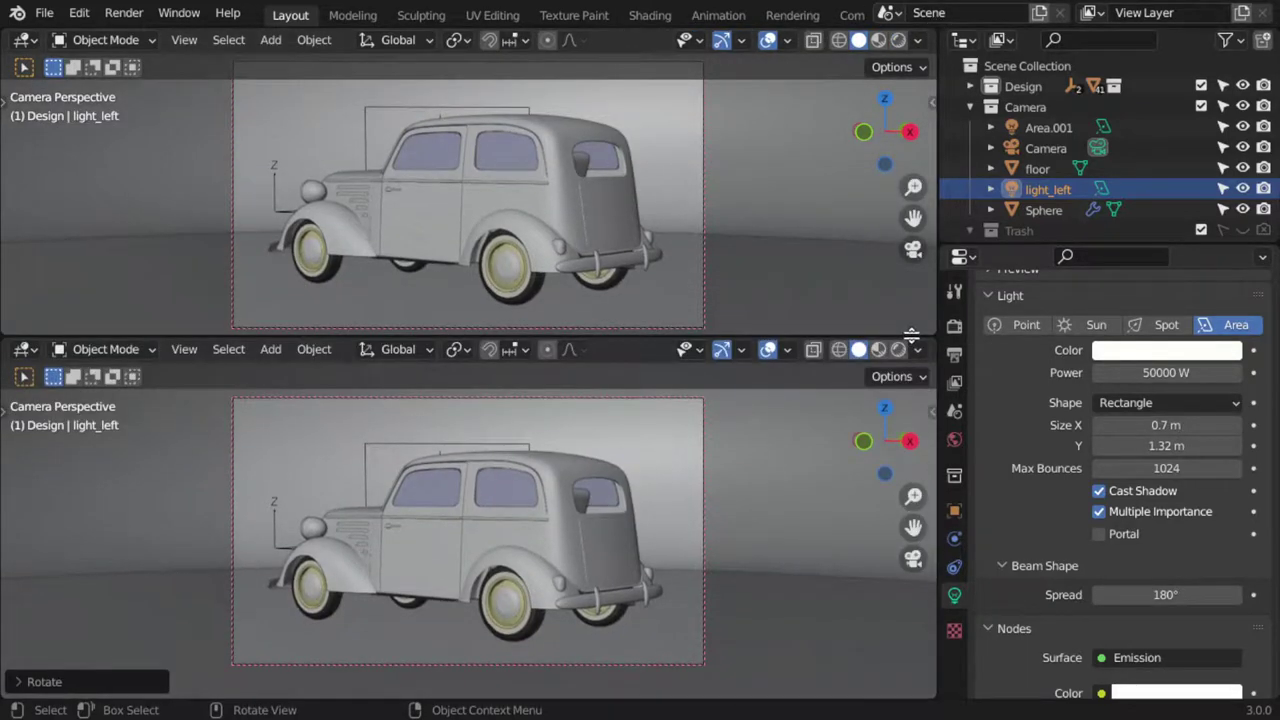
left_click(25, 349)
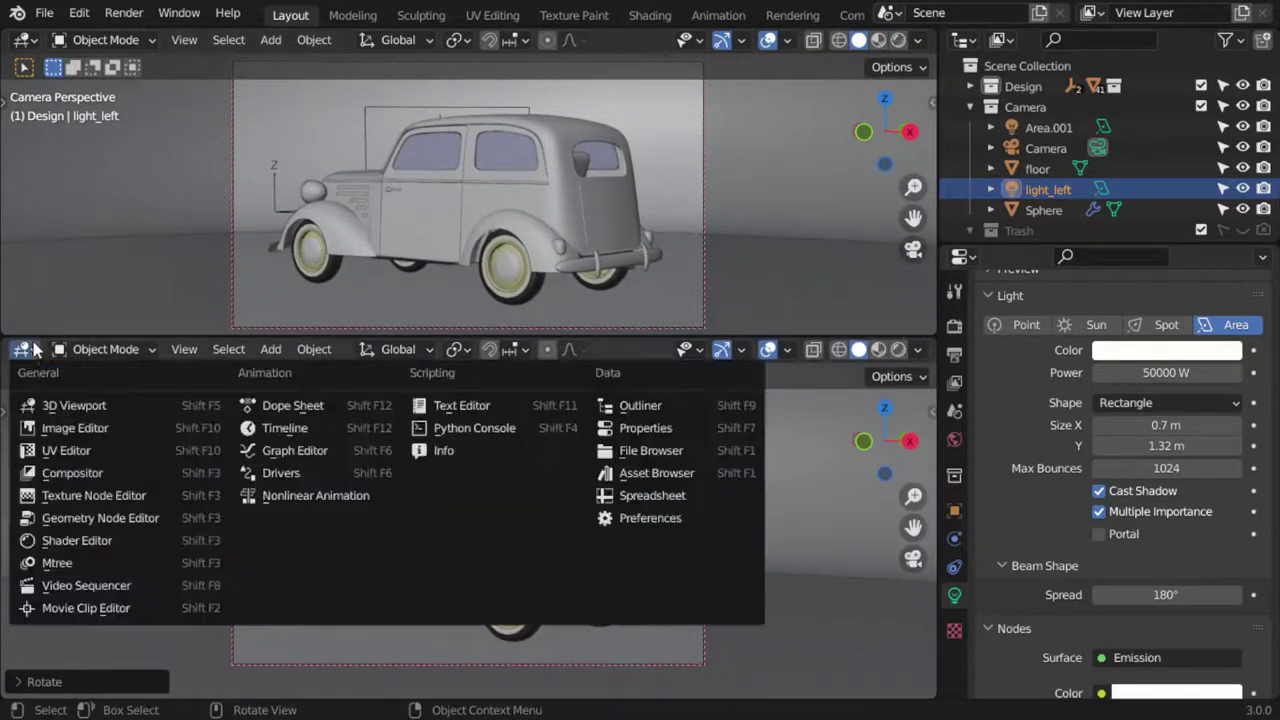
left_click(52, 406)
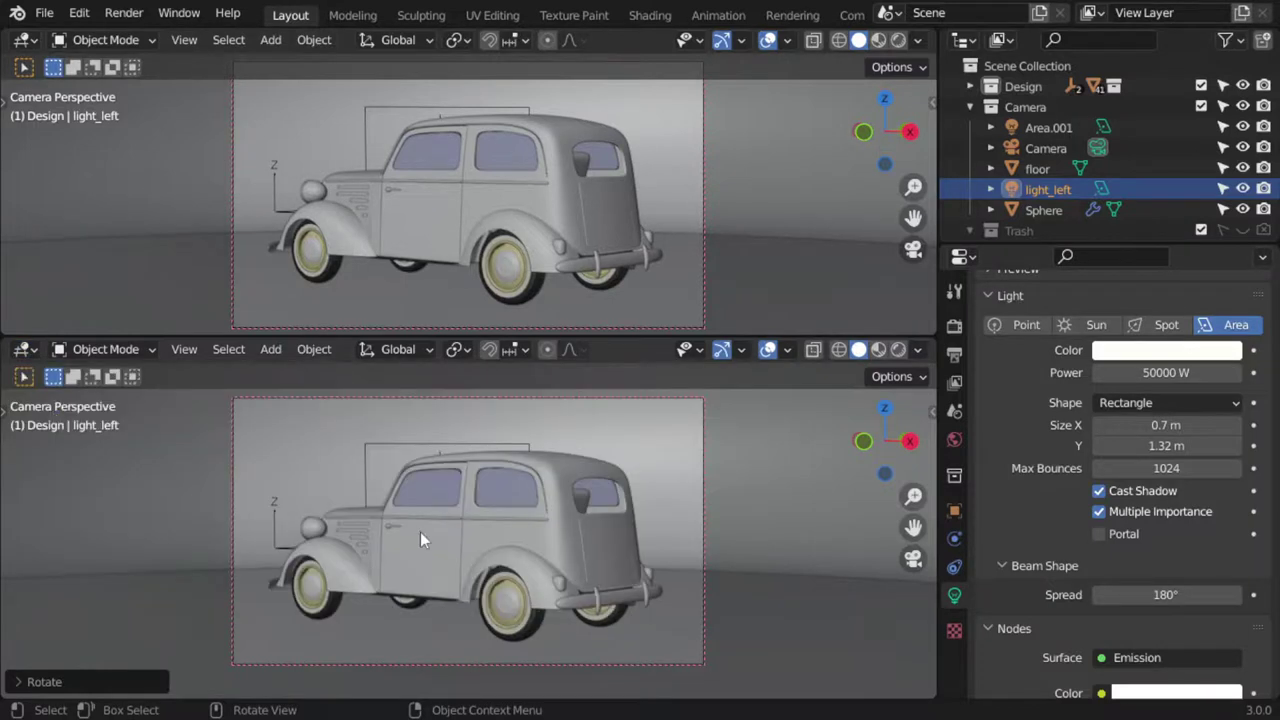
key("KP_7")
scroll(500, 560, "down", 2)
key("shift+z")
scroll(535, 627, "up", 2)
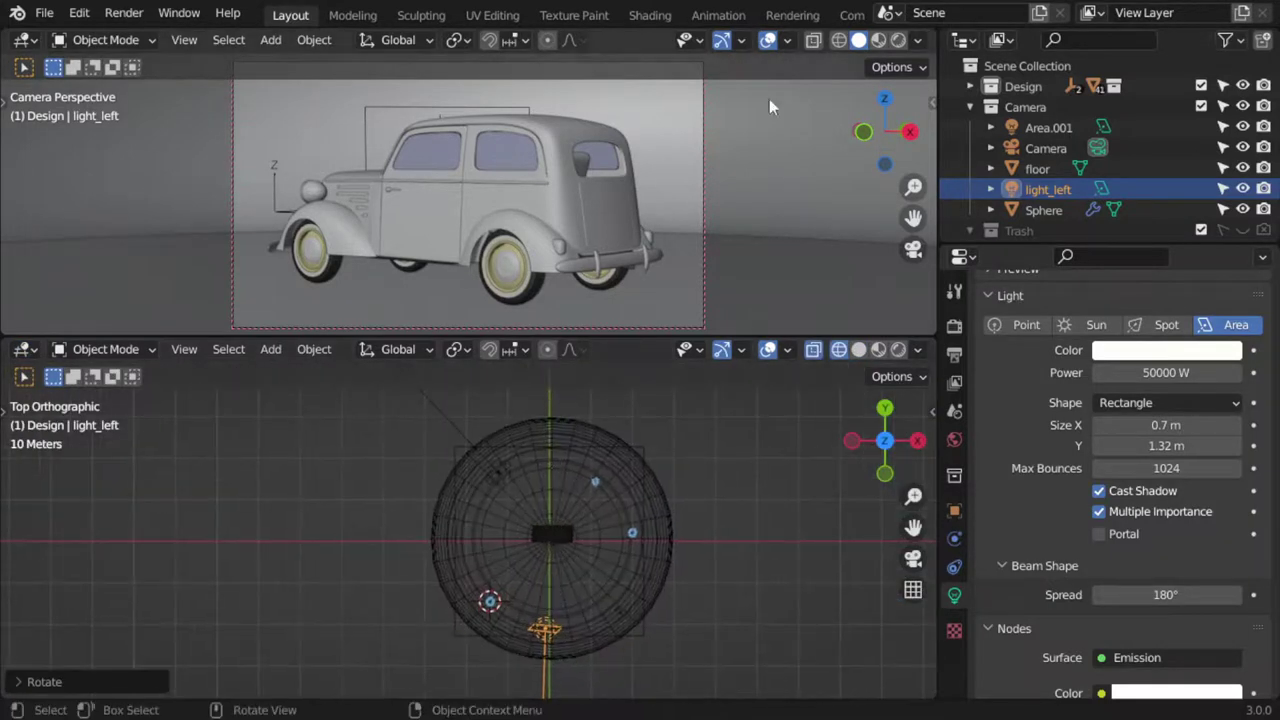
left_click(898, 40)
key("KP_Decimal")
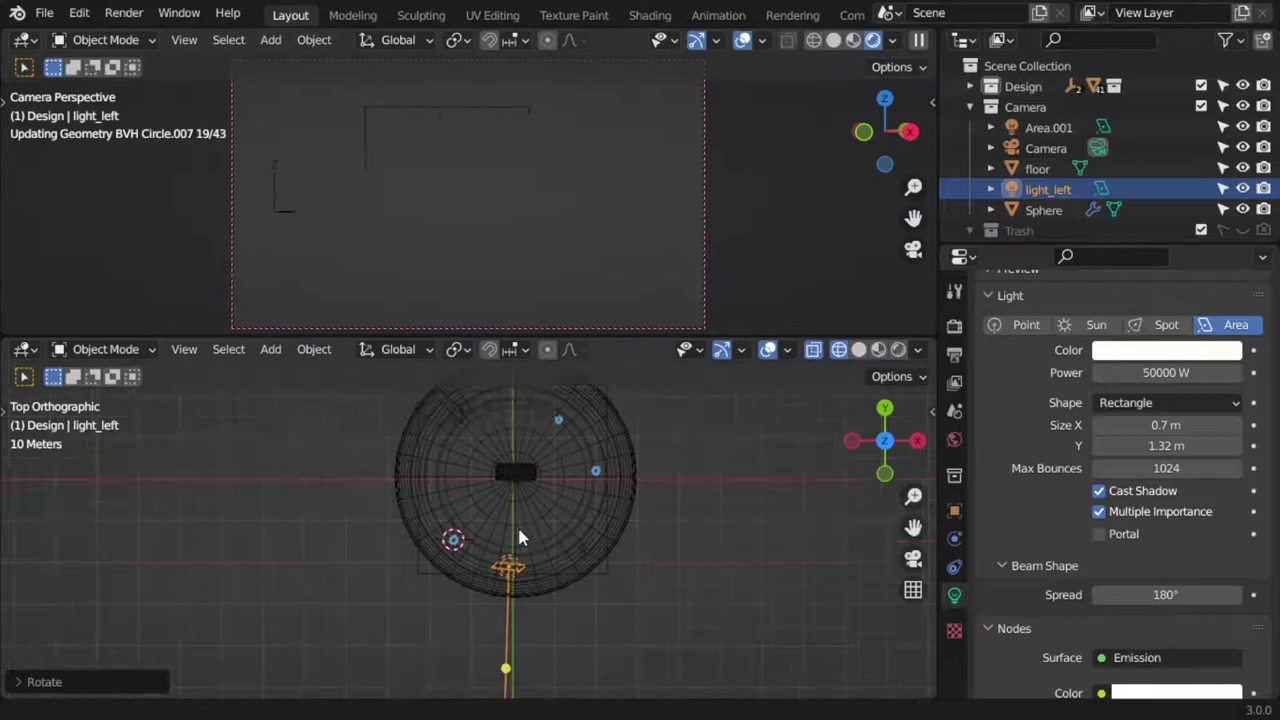
- Move light_left further left and adjust its tilt in the top and front views
scroll(560, 515, "up", 1)
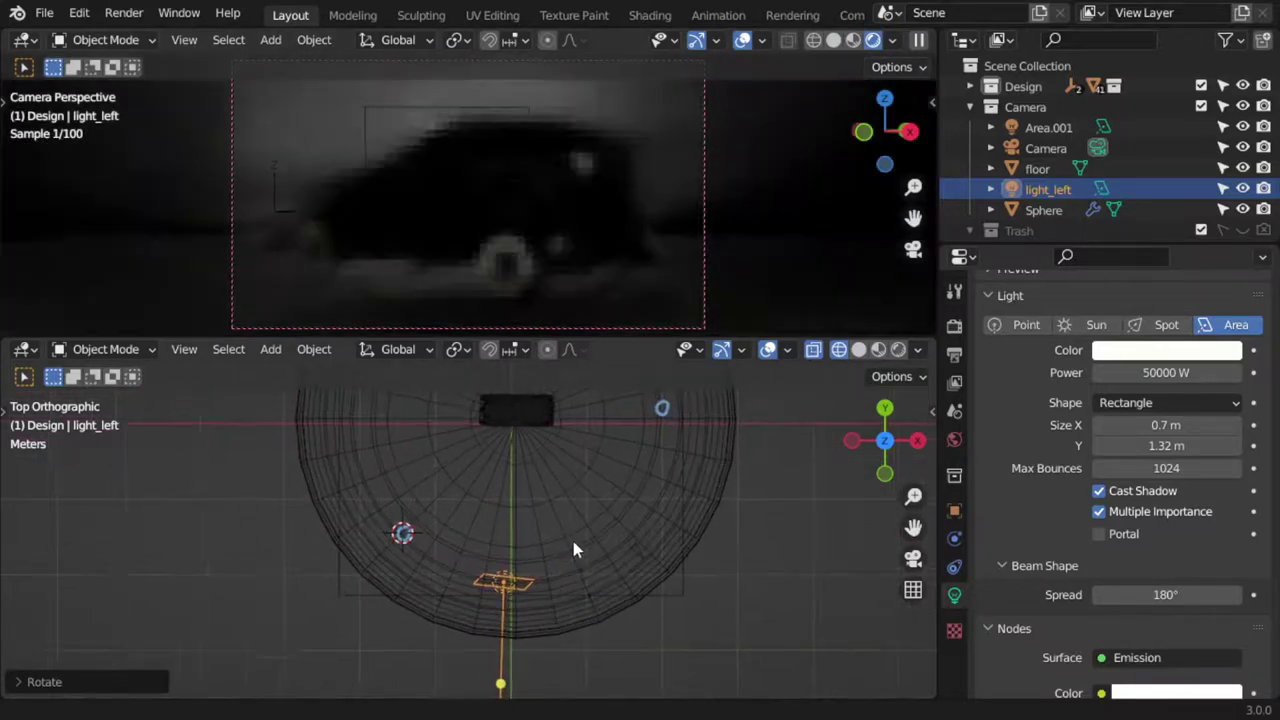
key("g")
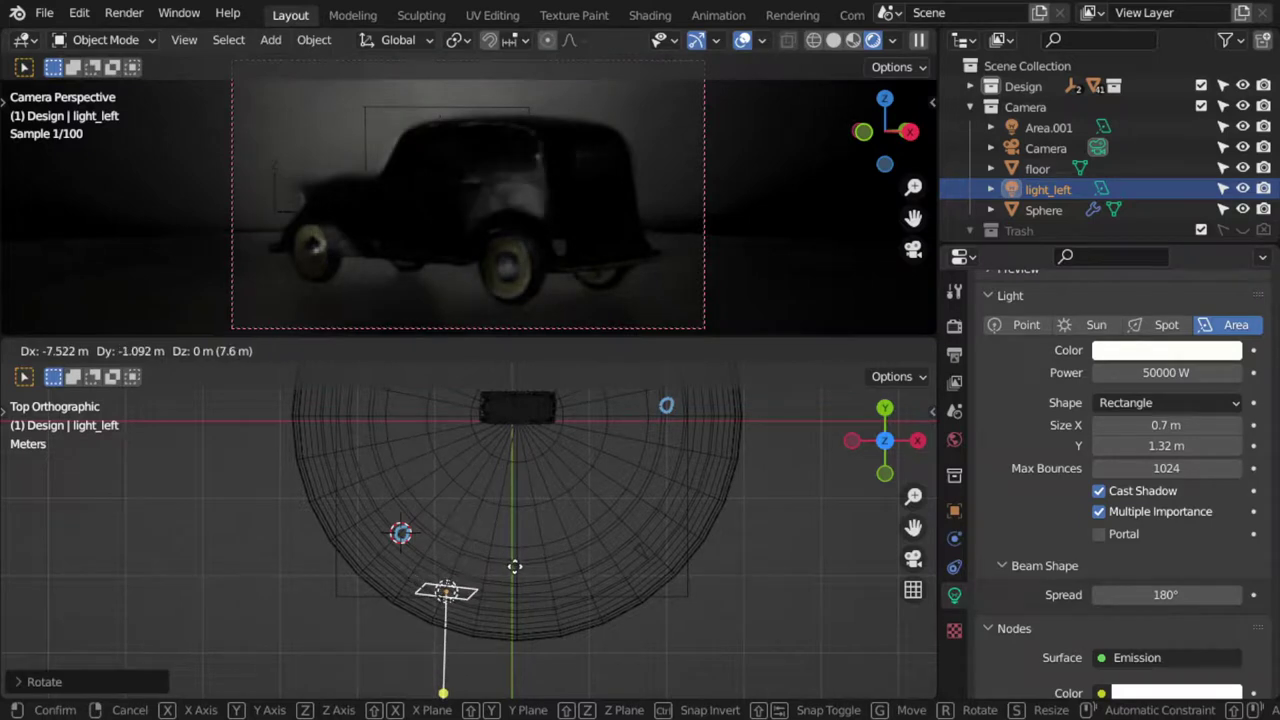
key("r")
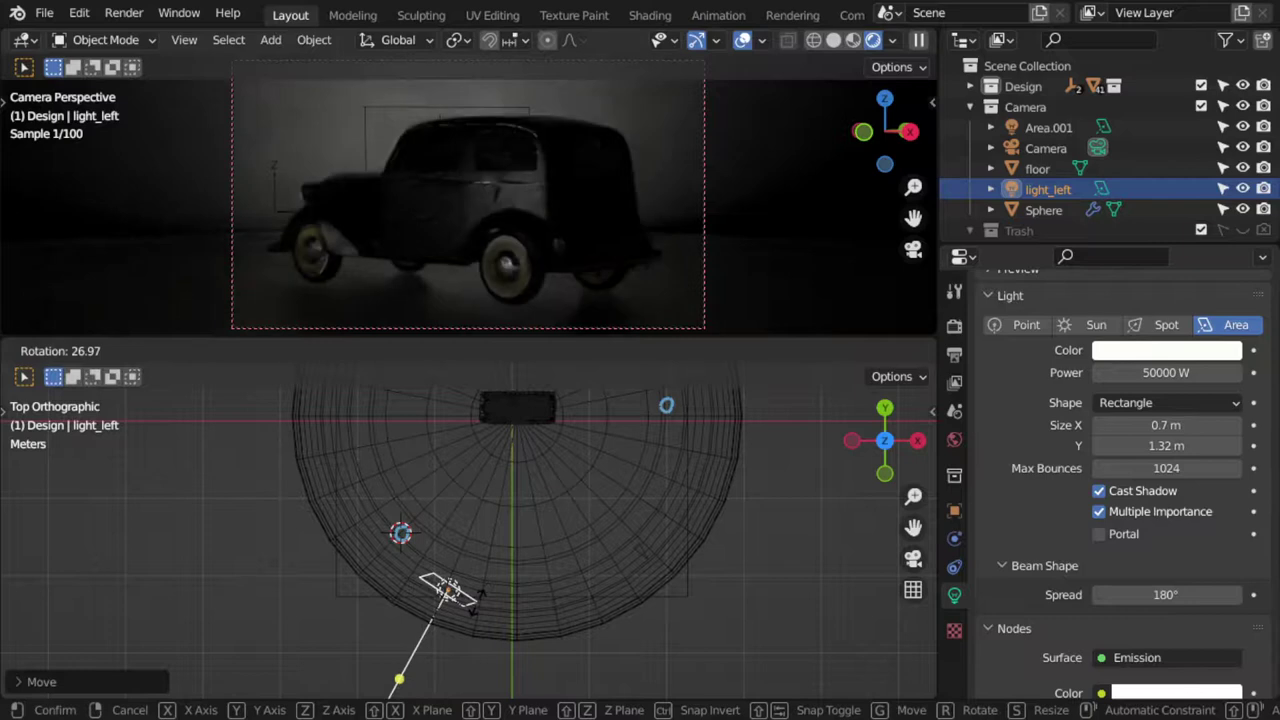
left_click(483, 600)
key("KP_1")
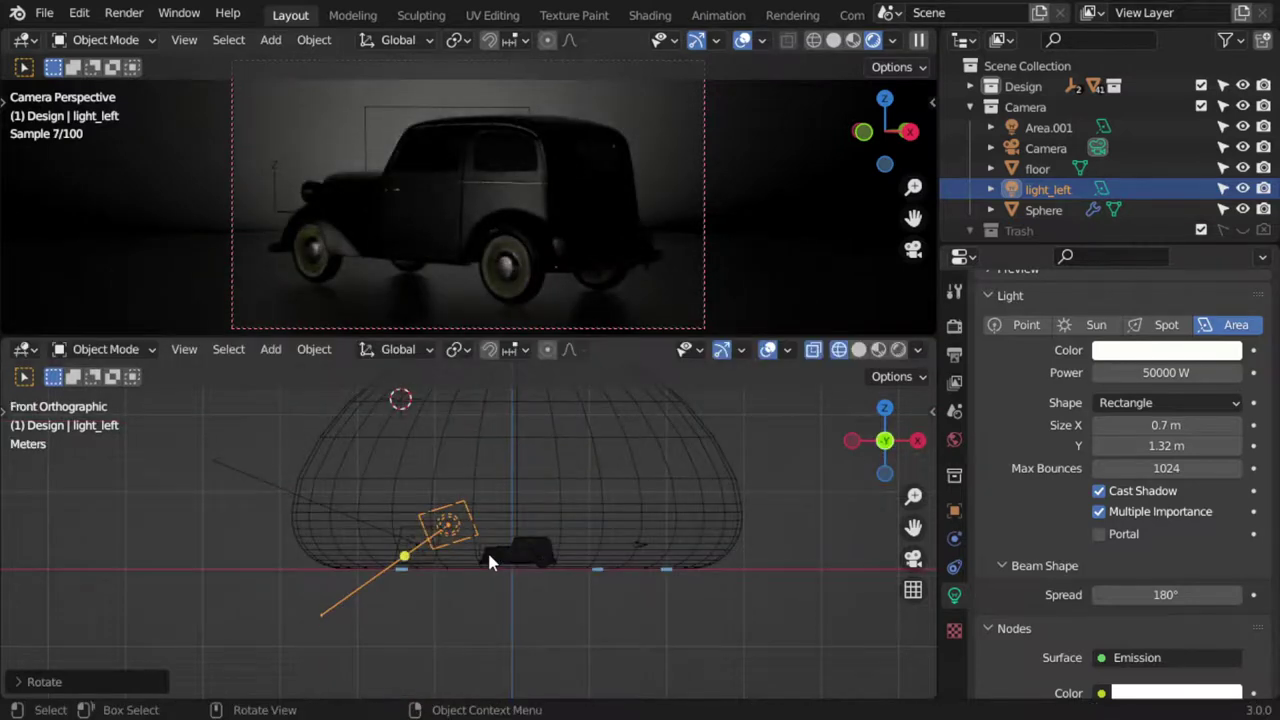
key("g")
left_click(490, 568)
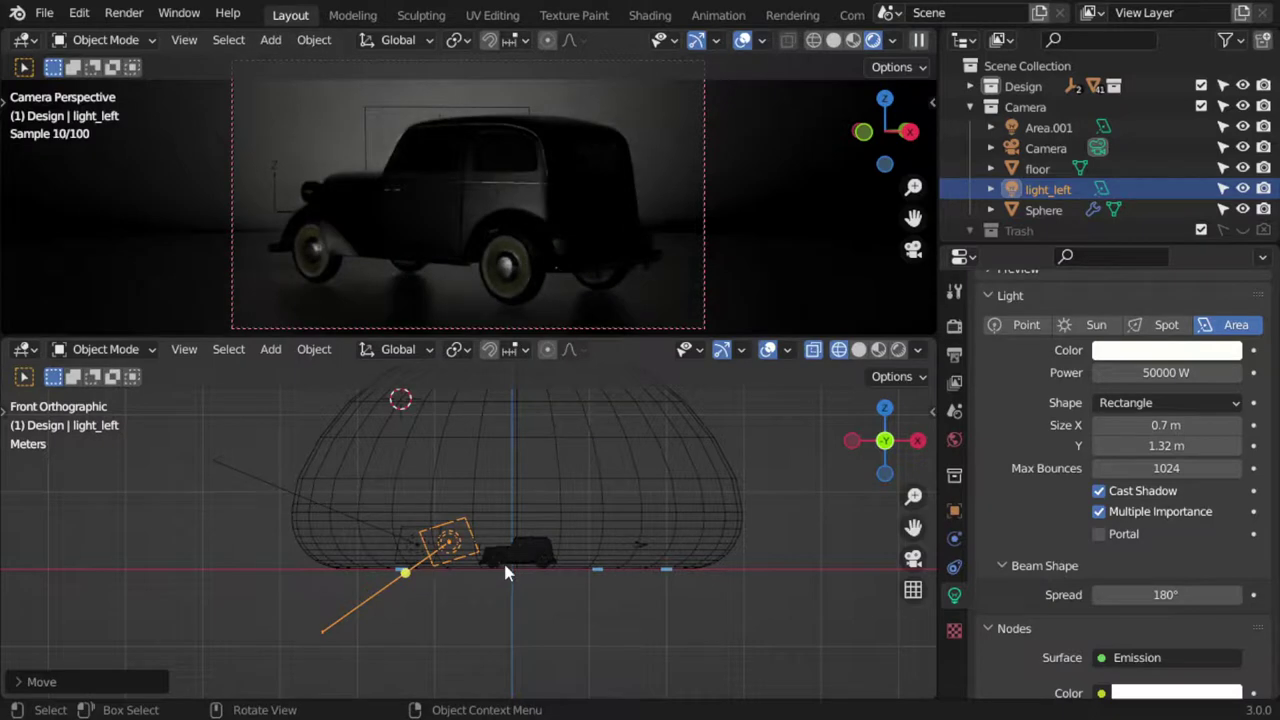
key("g")
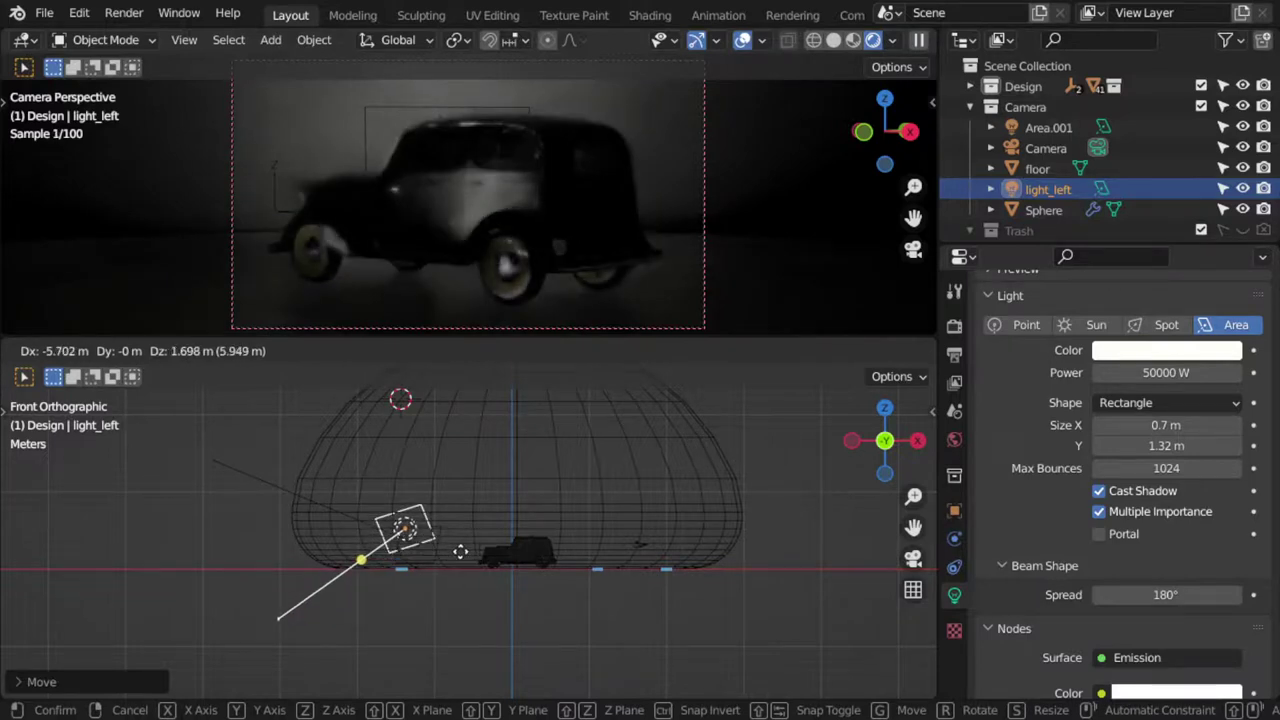
key("r")
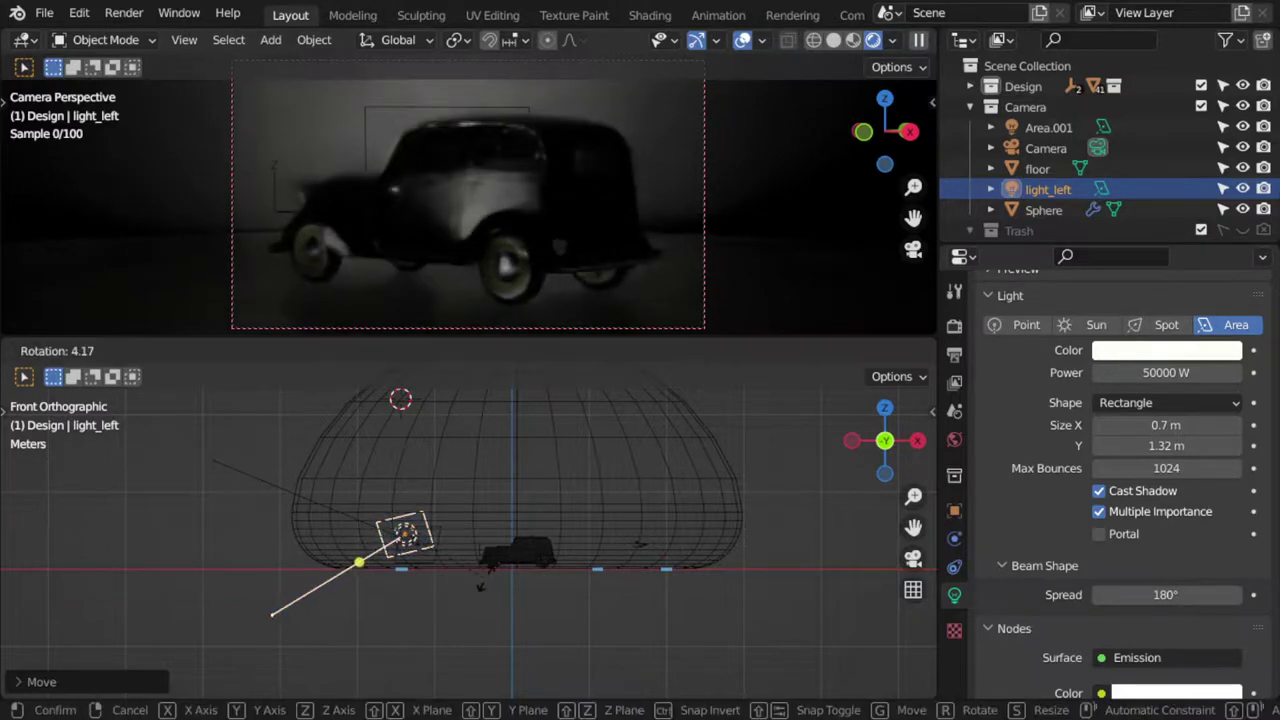
left_click(515, 548)
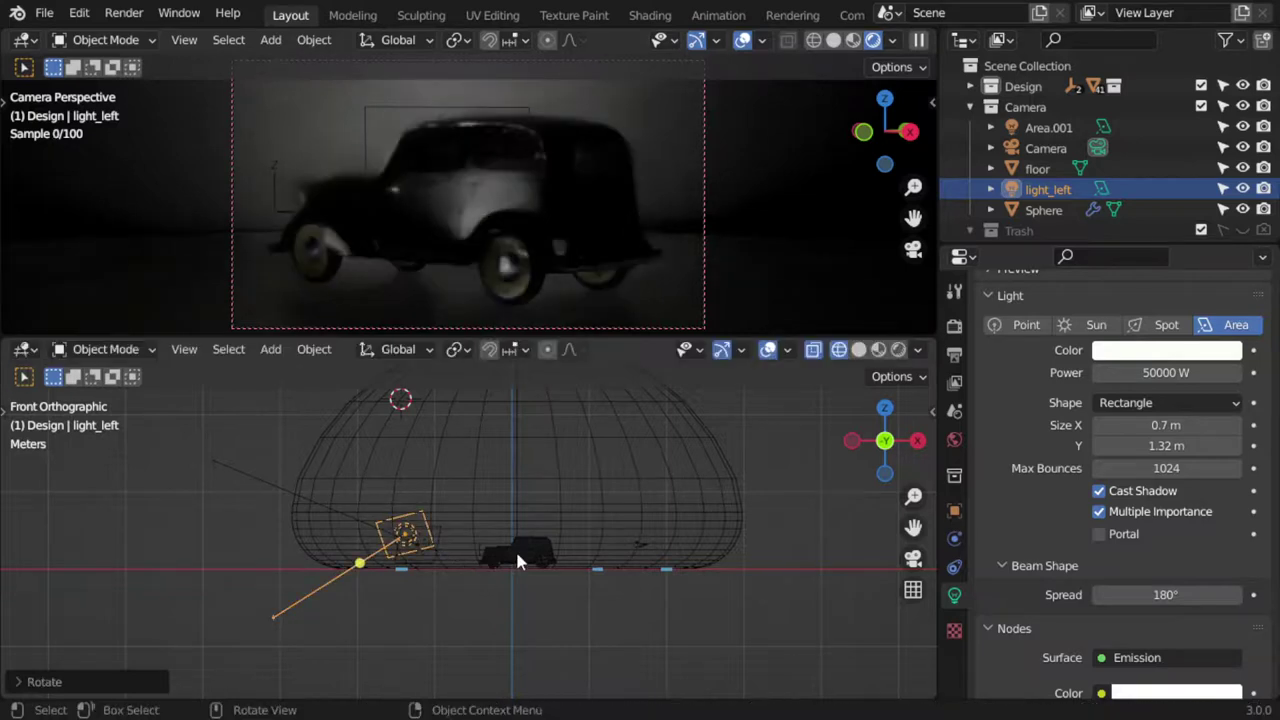
- Duplicate light_left as light_left.001 and start turning the copy toward the car's right side
key("KP_7")
scroll(518, 566, "down", 3)
middle_click_drag(520, 578, 557, 557, "shift")
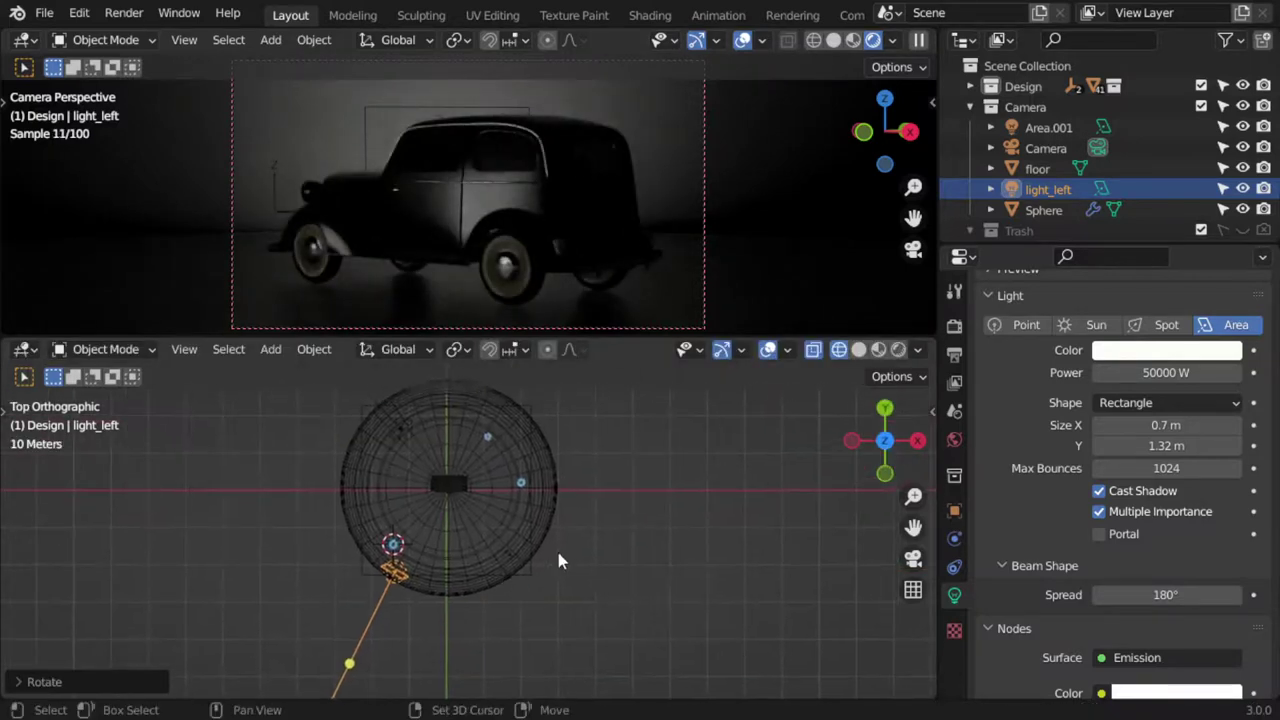
key("shift+d")
key("r")
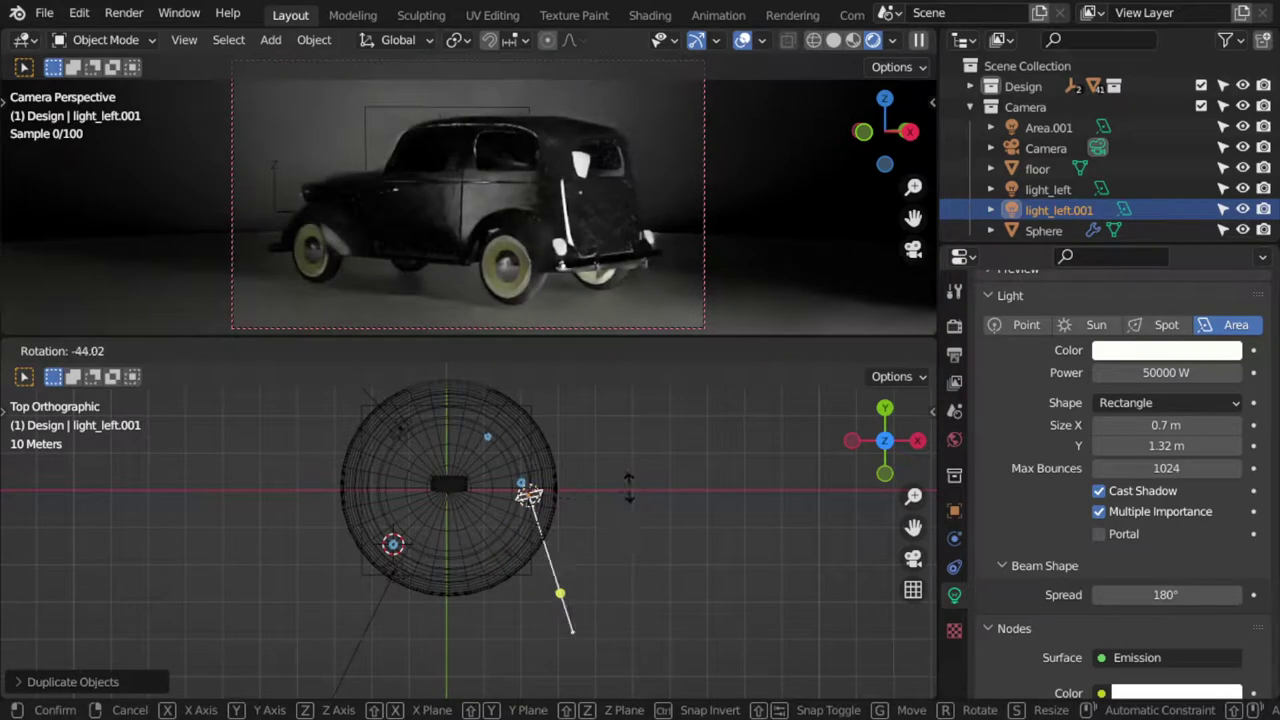
- Rotate and nudge light_left.001 through several small adjustments around the car's right
left_click(589, 479)
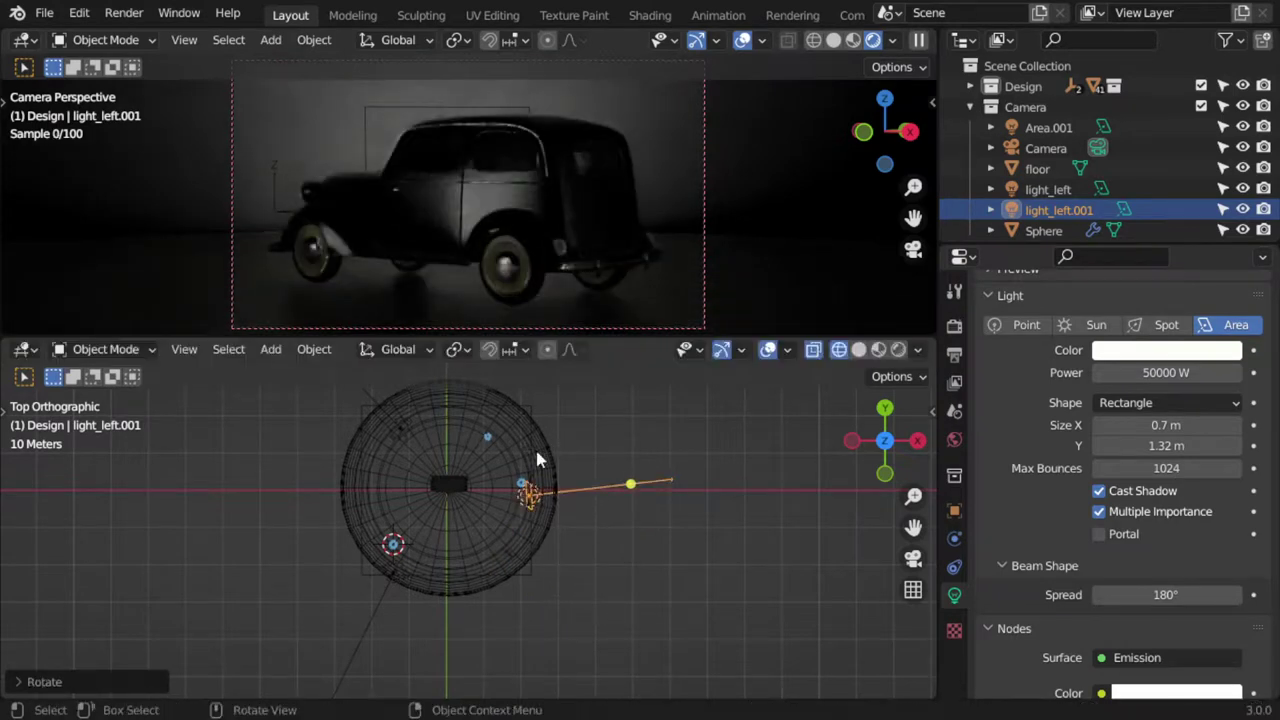
key("r")
left_click(620, 563)
key("g")
left_click(622, 585)
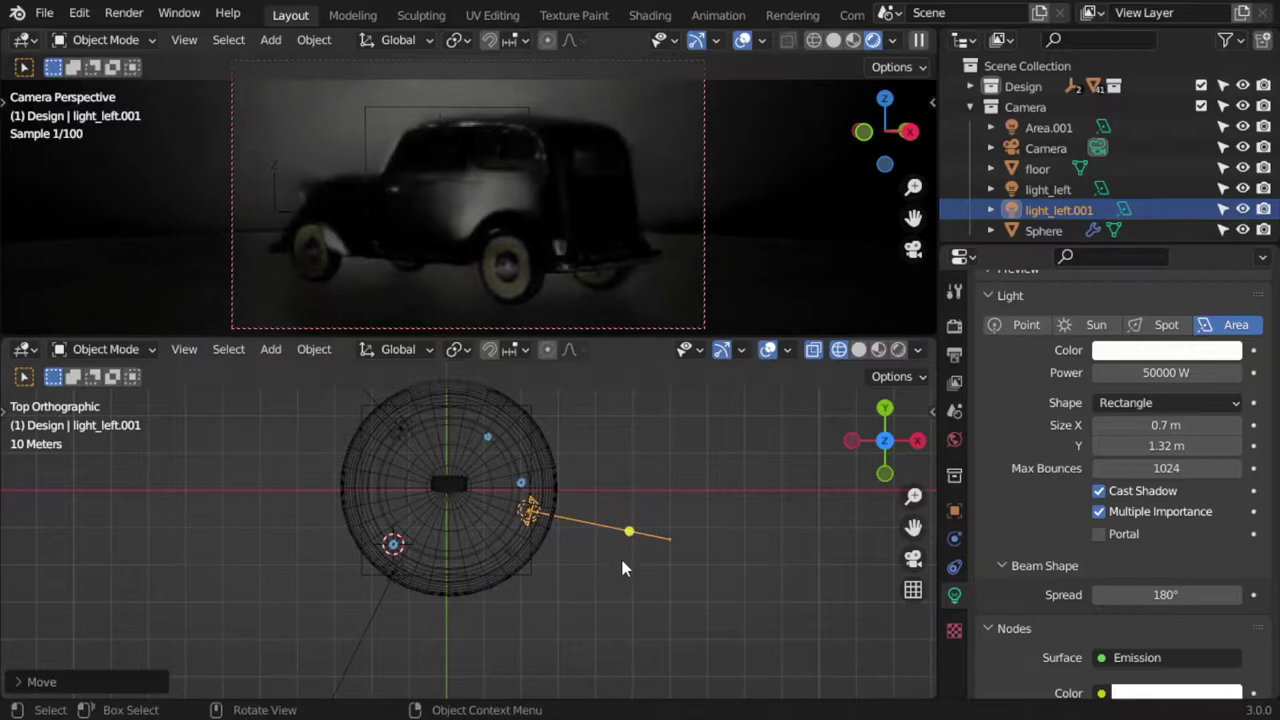
key("r")
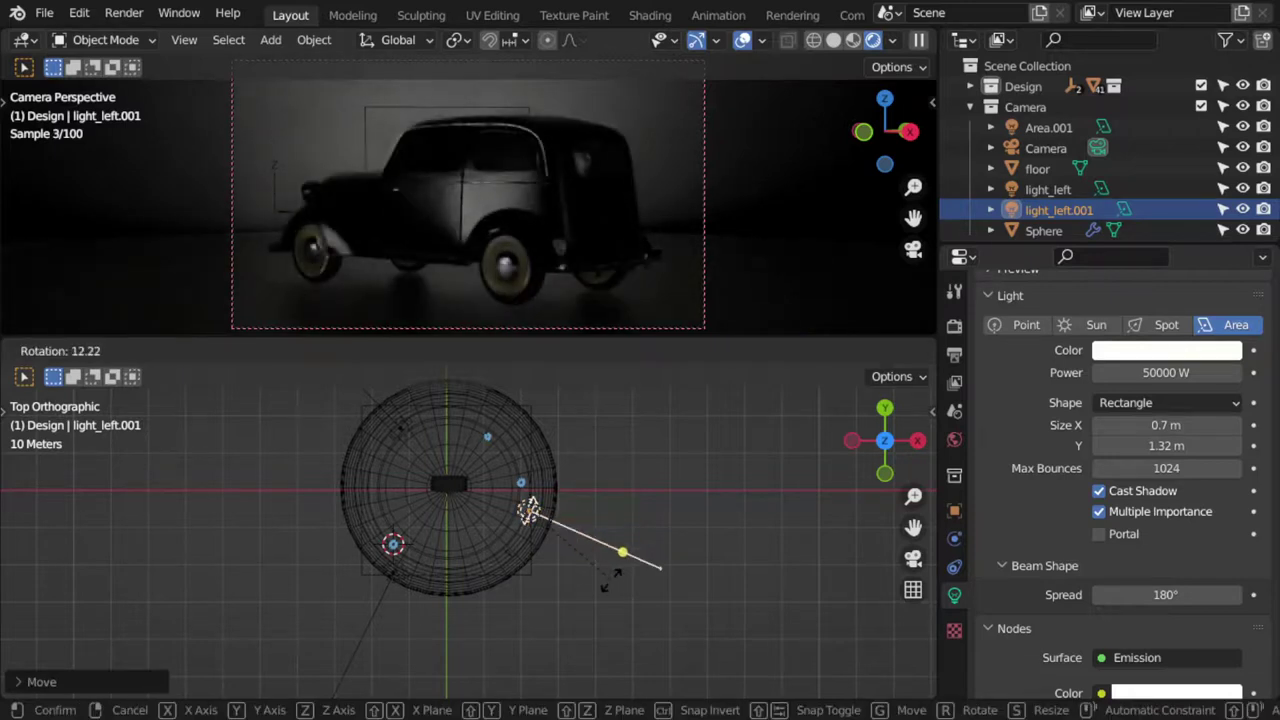
left_click(610, 577)
key("g")
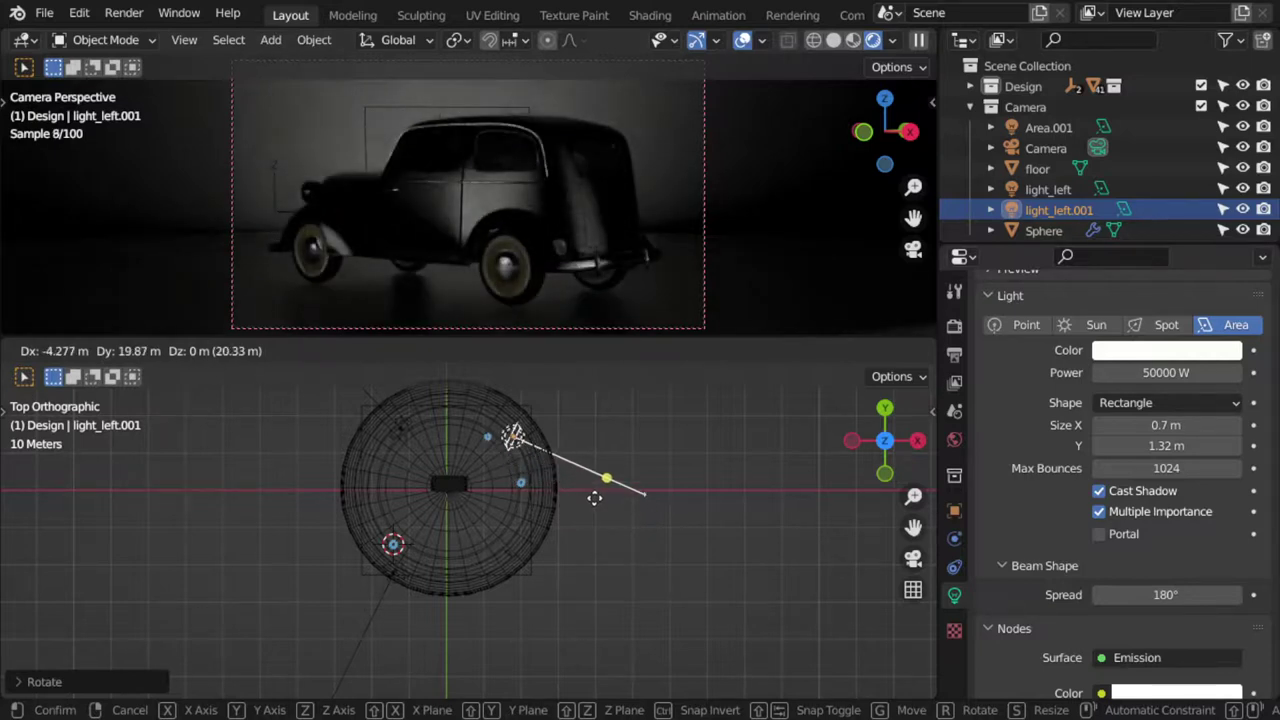
left_click(609, 576)
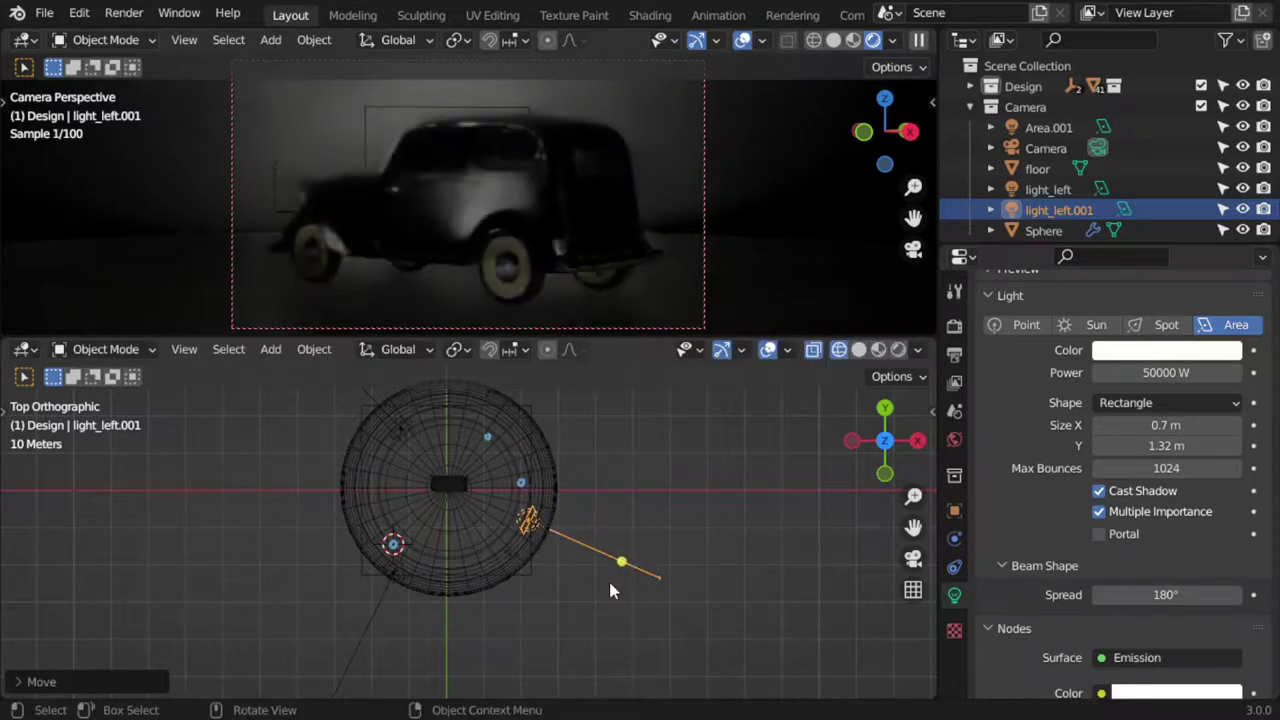
- In front view, clear light_left.001's rotation and reset its location to the origin
key("KP_1")
scroll(608, 565, "up", 3)
scroll(635, 562, "up", 3)
scroll(518, 555, "up", 3)
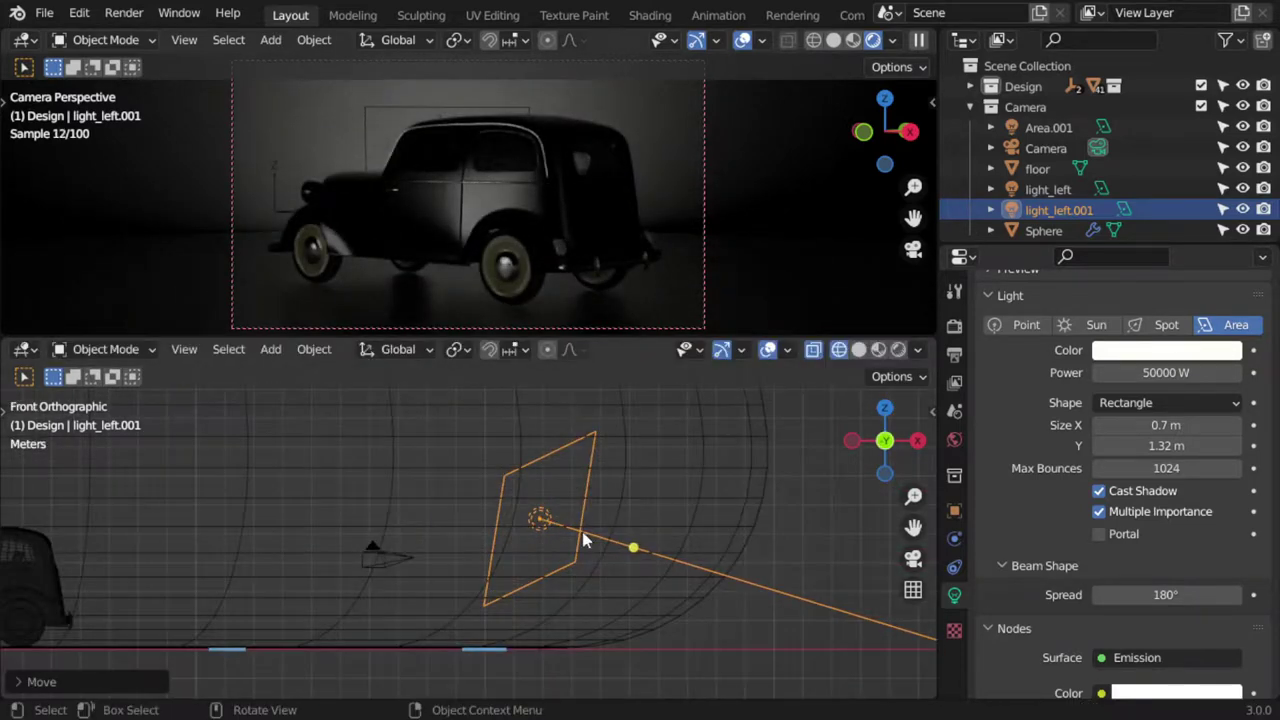
key("alt+r")
key("alt+g")
scroll(630, 537, "down", 5)
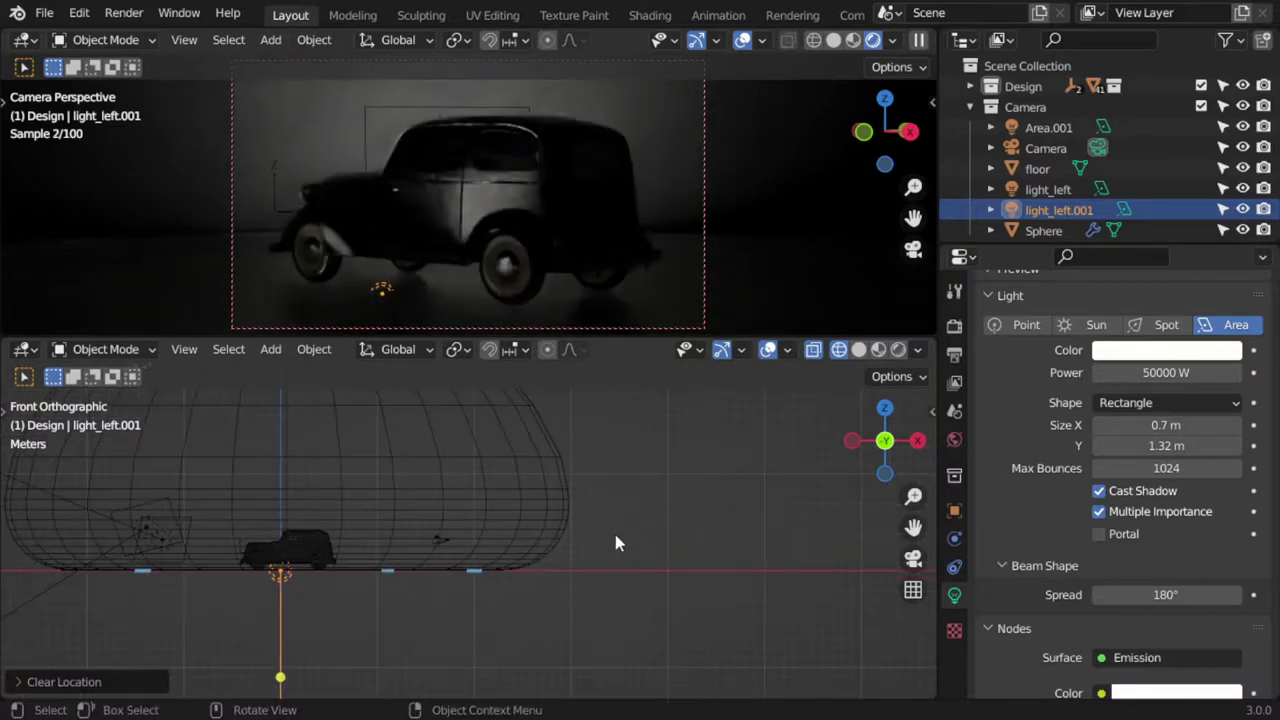
- Place light_left.001 low on the car's right, tilted toward it, and enter 50000 W/2 as its power
key("g")
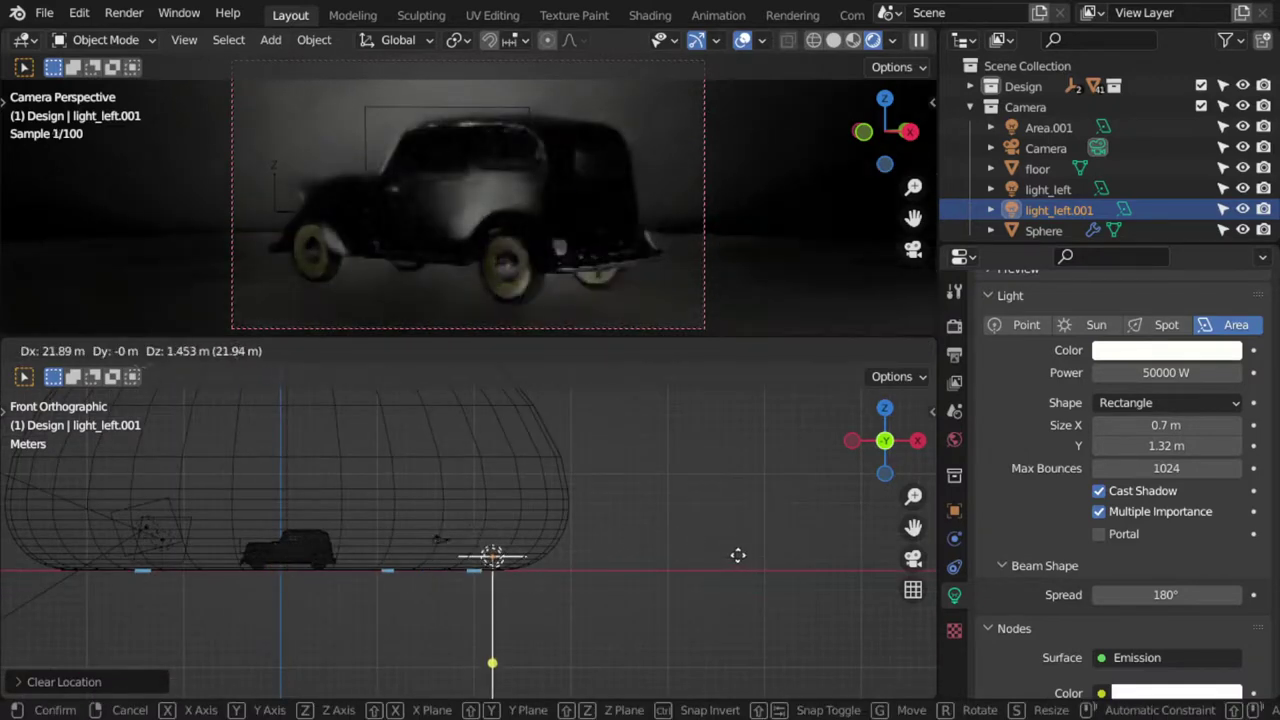
left_click(718, 561)
key("r")
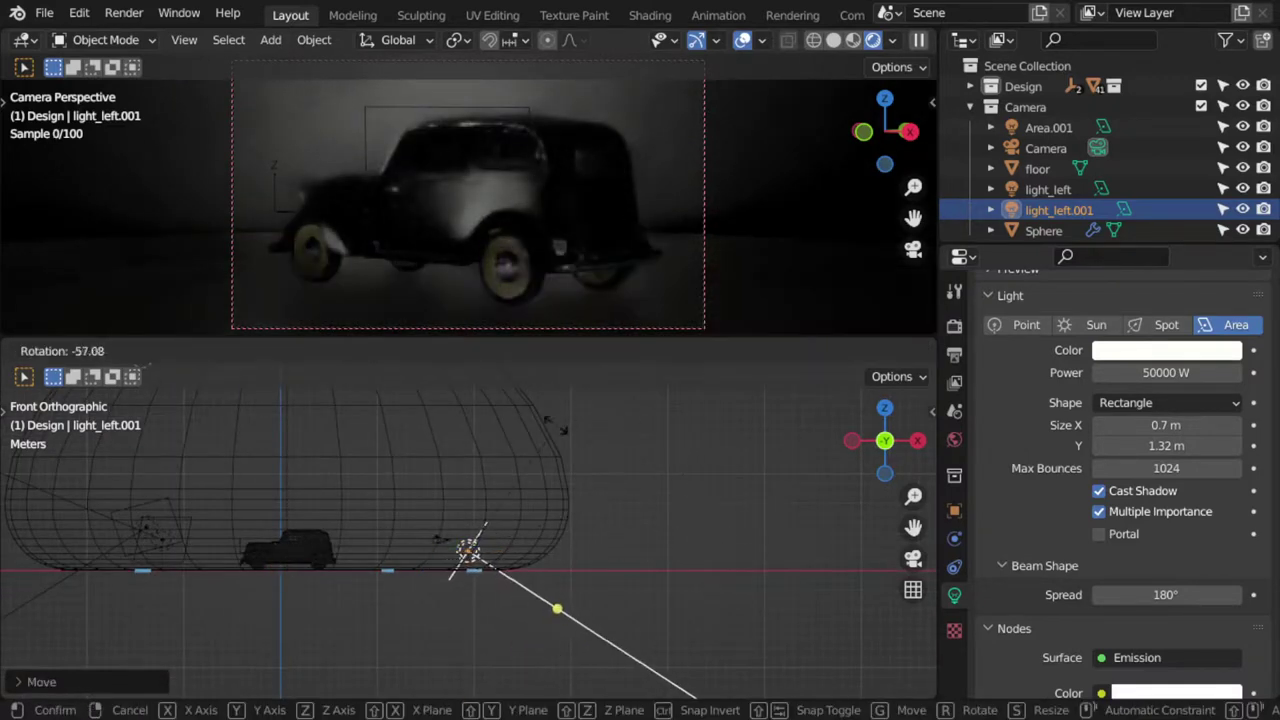
key("g")
left_click(620, 505)
key("r")
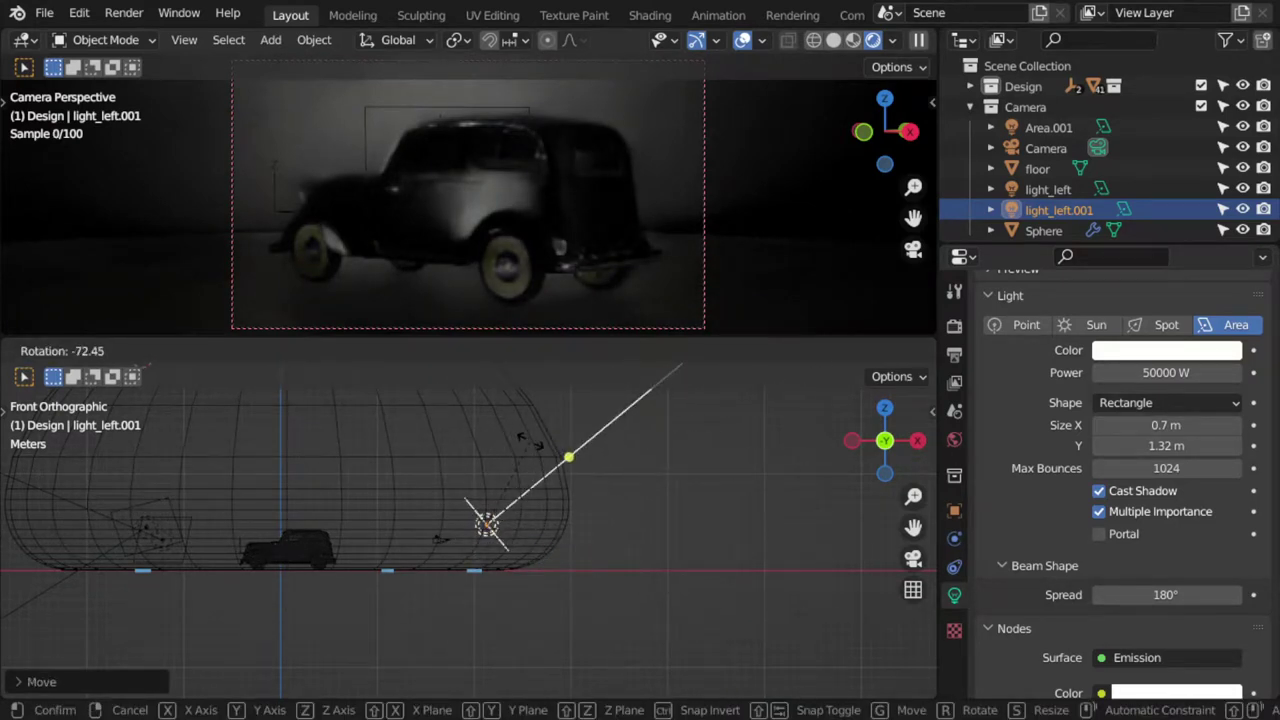
key("g")
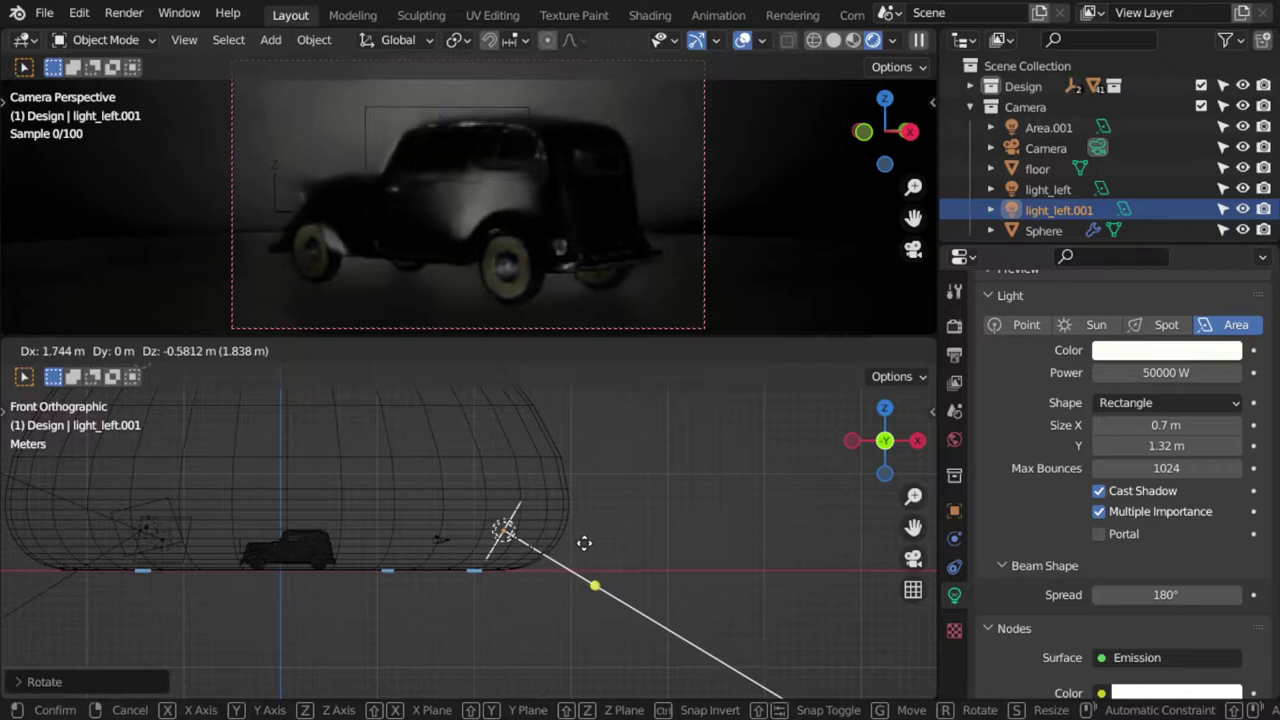
left_click(583, 540)
left_click(1112, 375)
left_click(1160, 373)
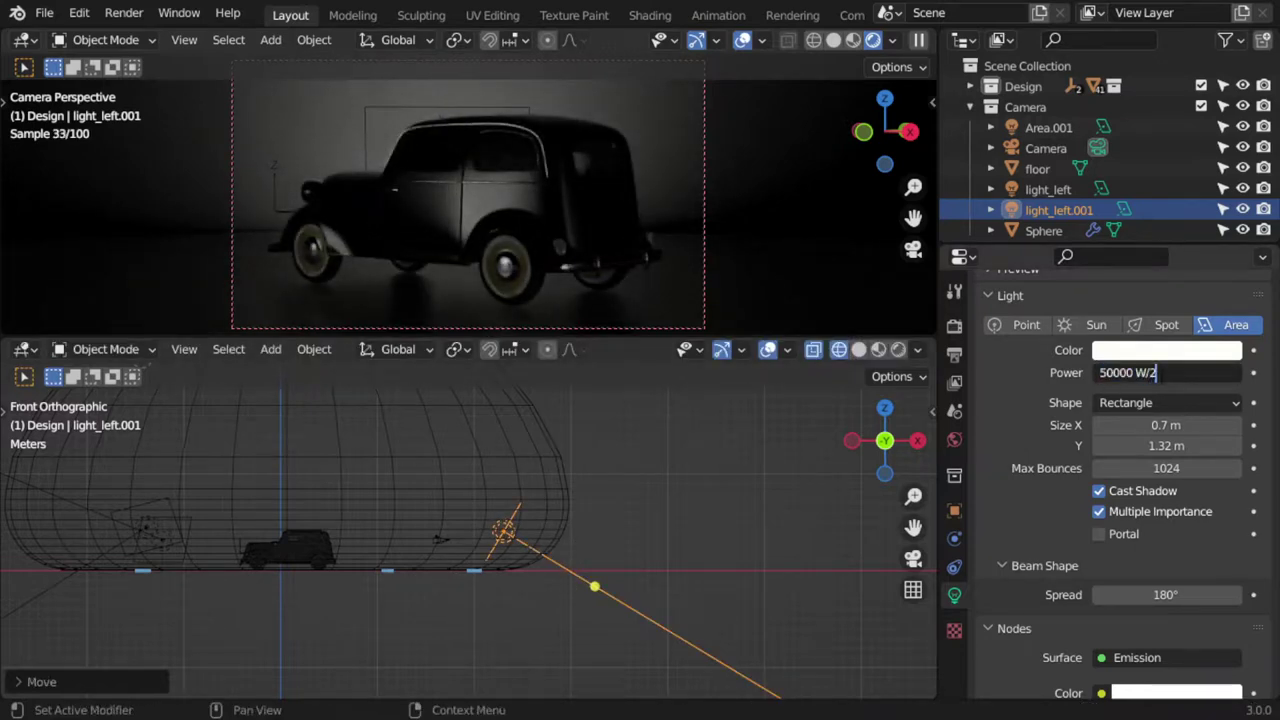
- Set light_left.001's power to 25000 W, then multiply it by 4 to 100000 W
key("Return")
left_click(1160, 373)
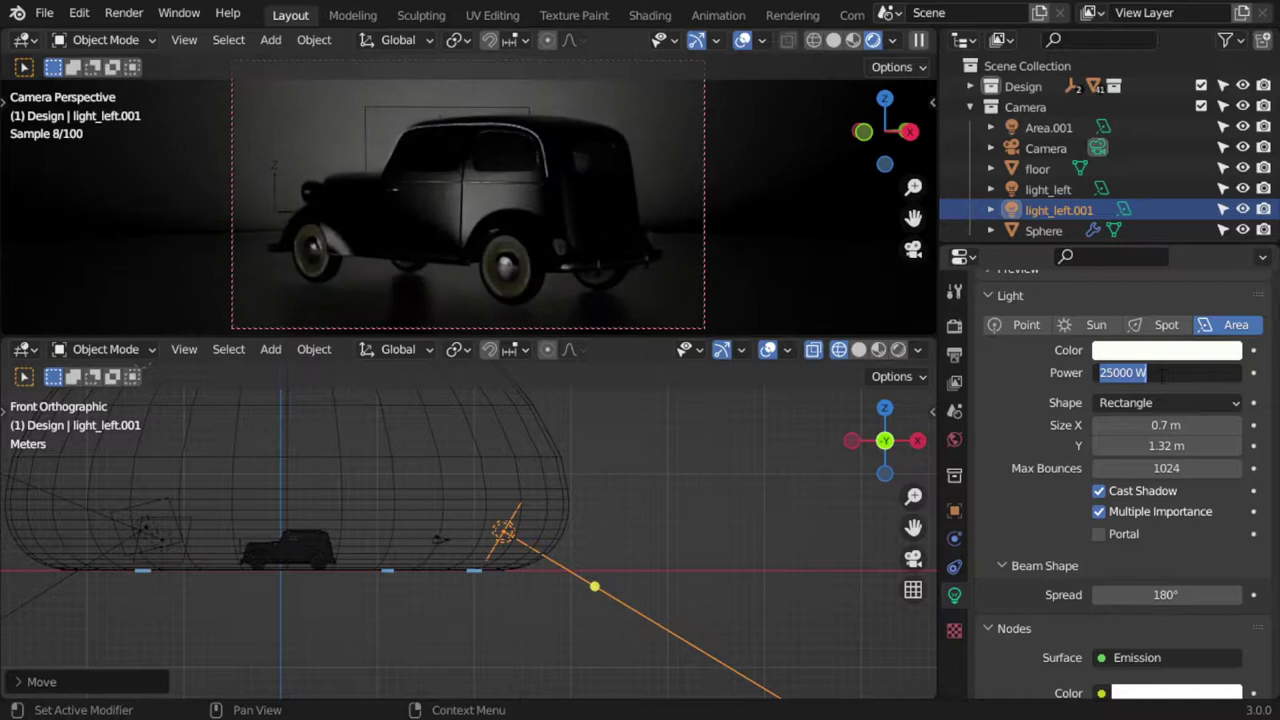
left_click(1160, 373)
type("*4")
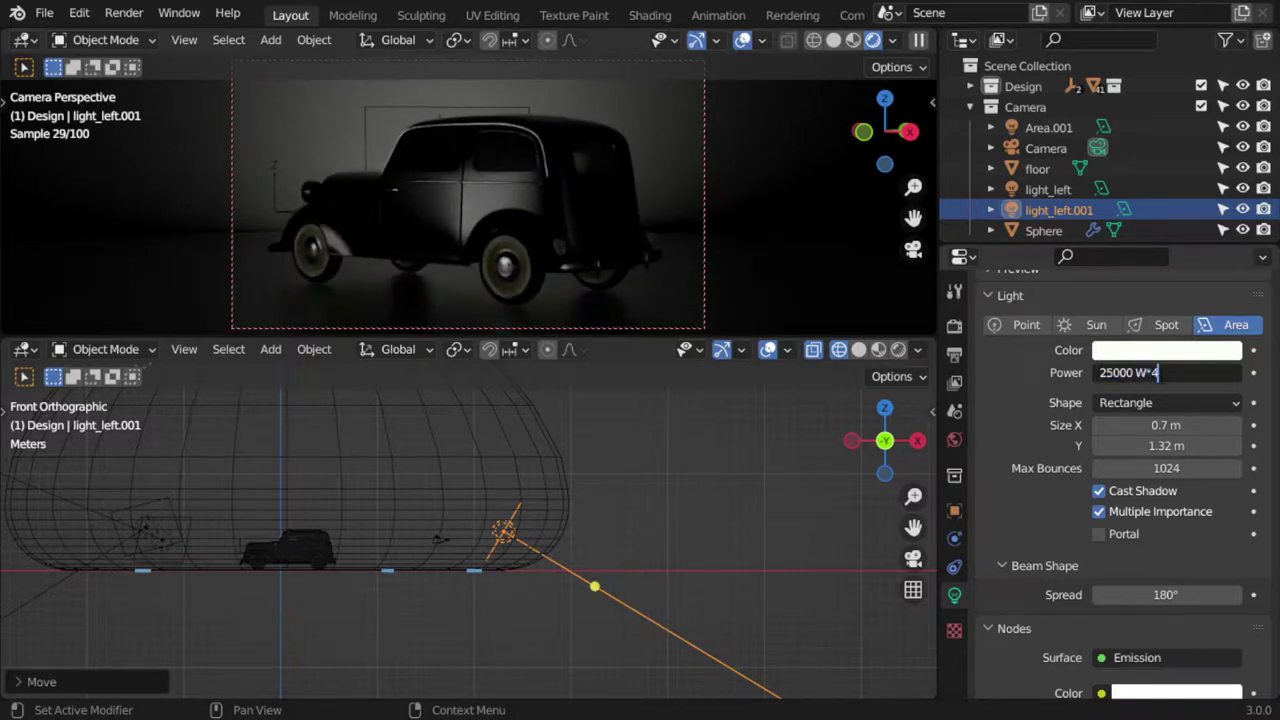
key("Return")
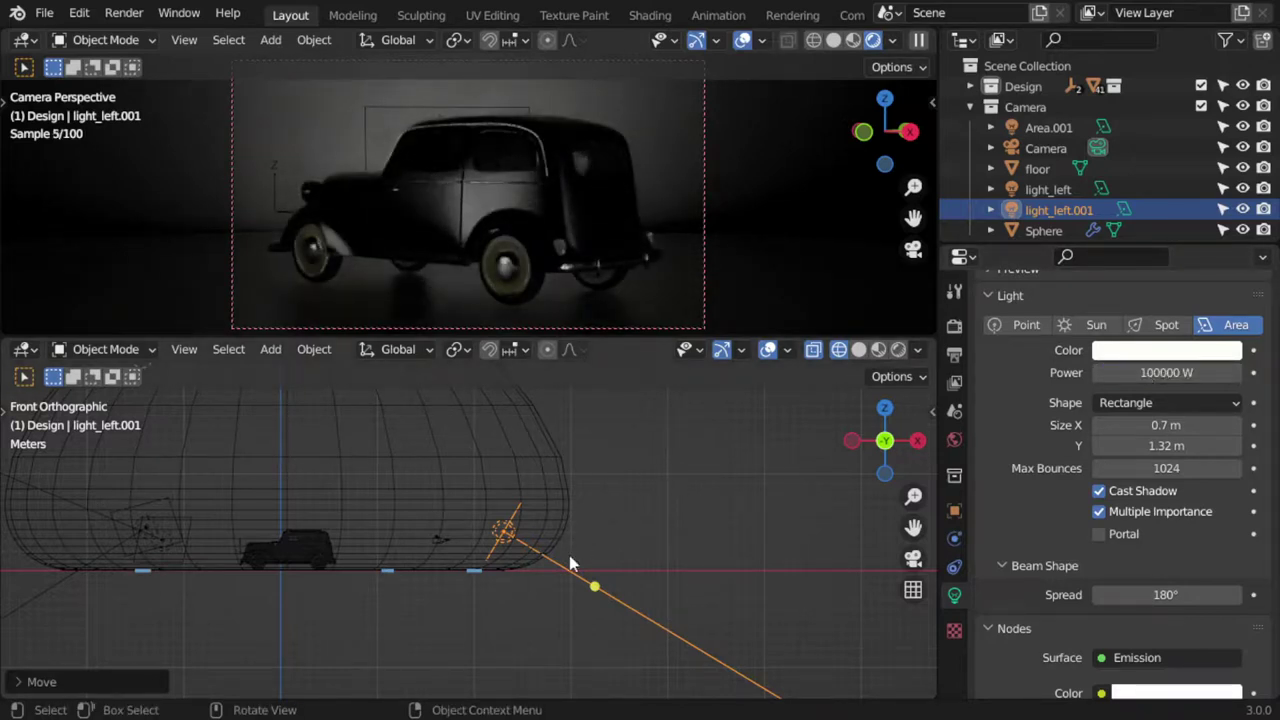
- In top view, stretch the area light along the Y axis
key("KP_7")
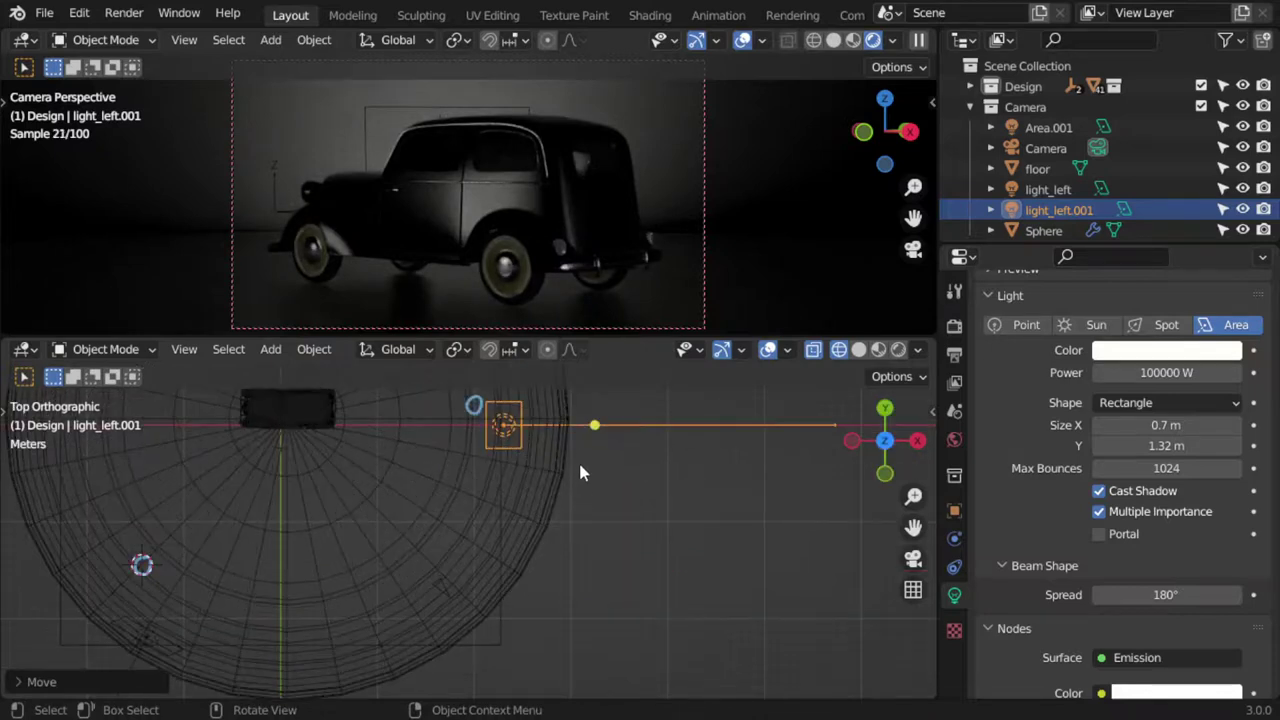
scroll(580, 472, "down", 2)
key("s")
key("y")
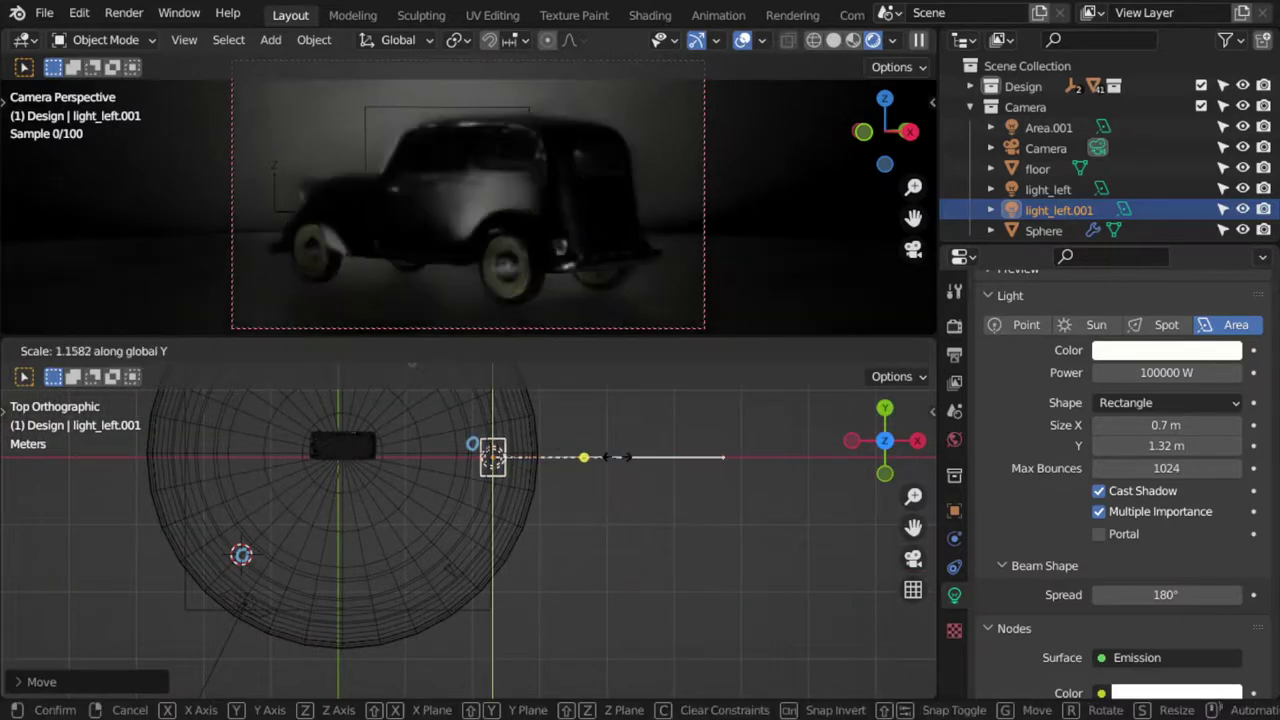
left_click(617, 471)
key("g")
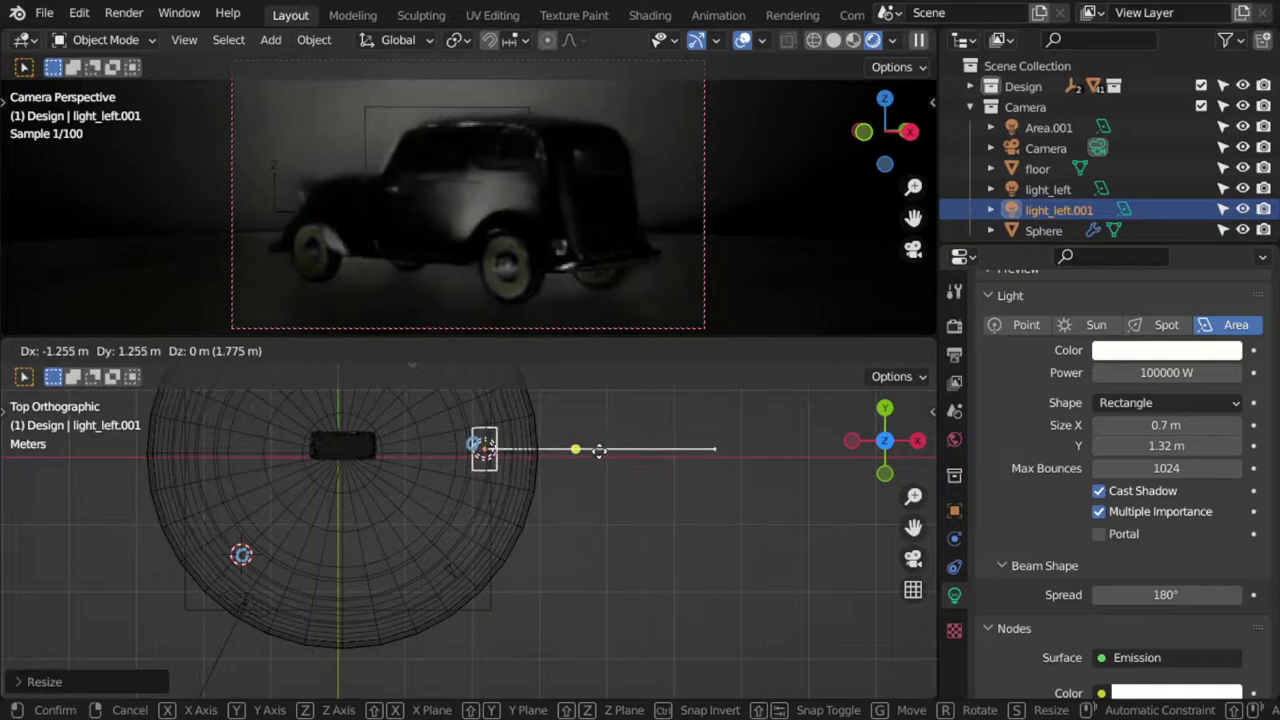
left_click(585, 451)
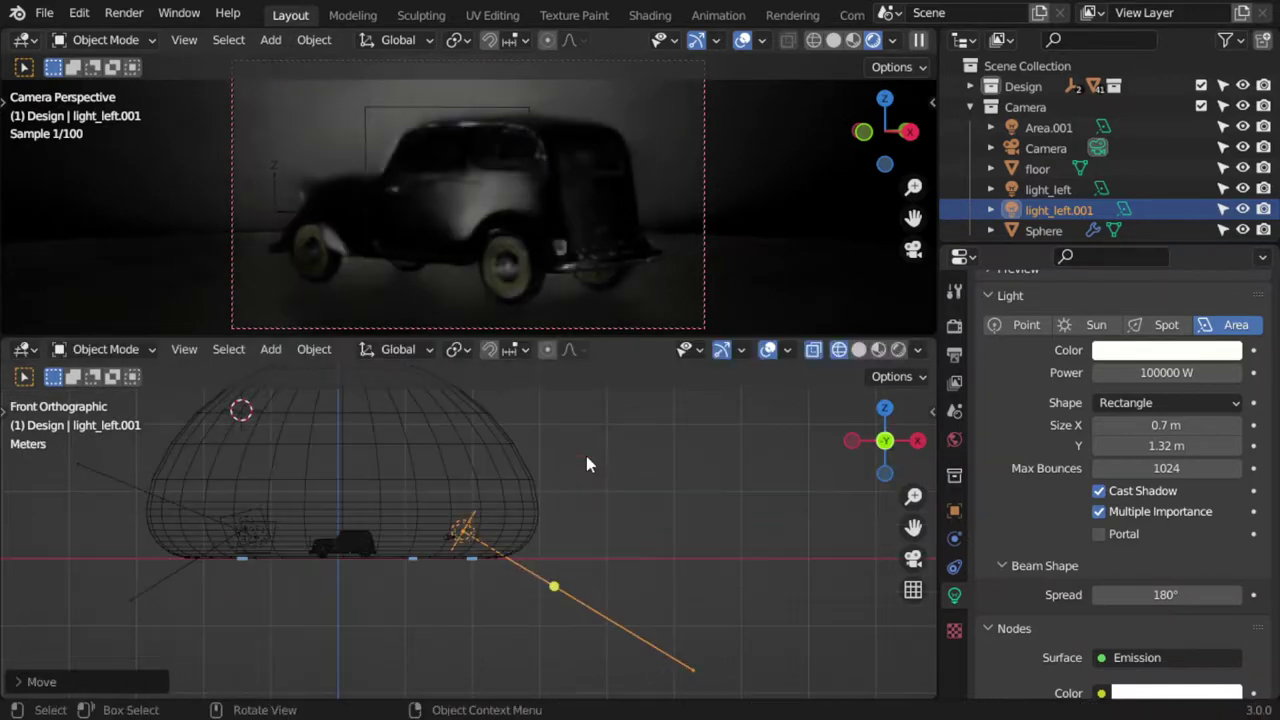
- Reposition the light beside the car's rear using front and top views
key("KP_1")
key("g")
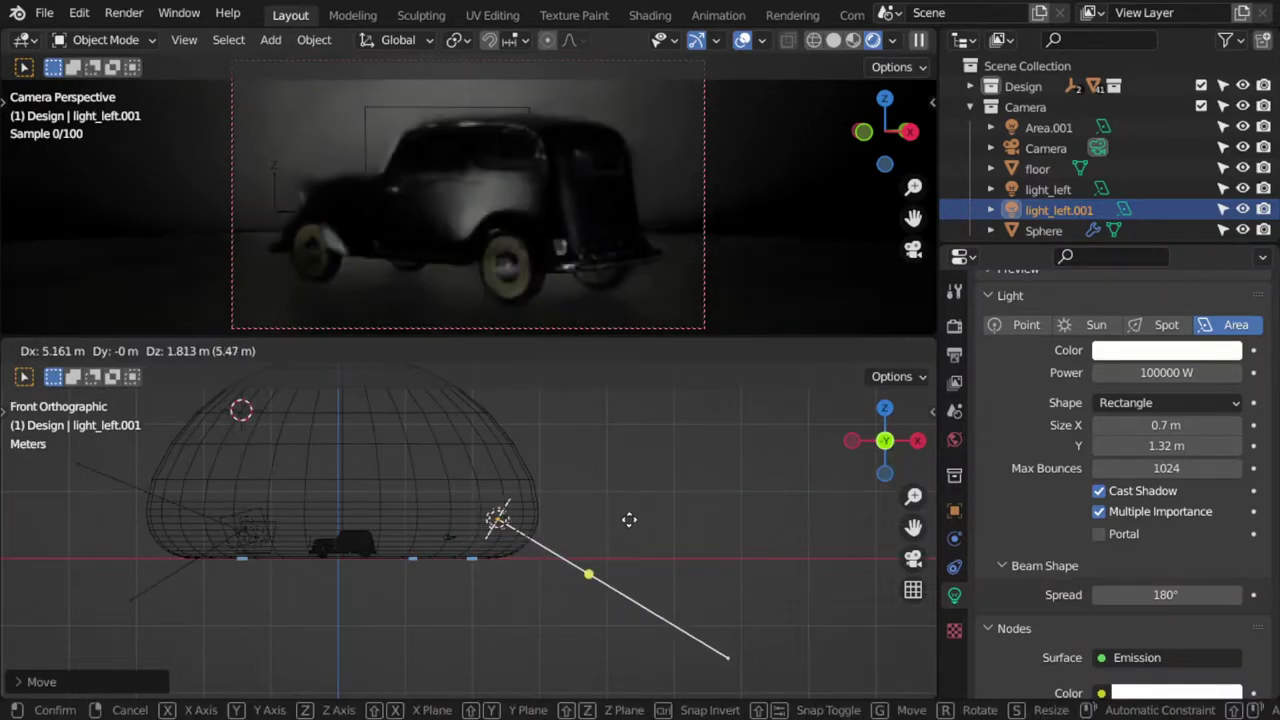
left_click(629, 519)
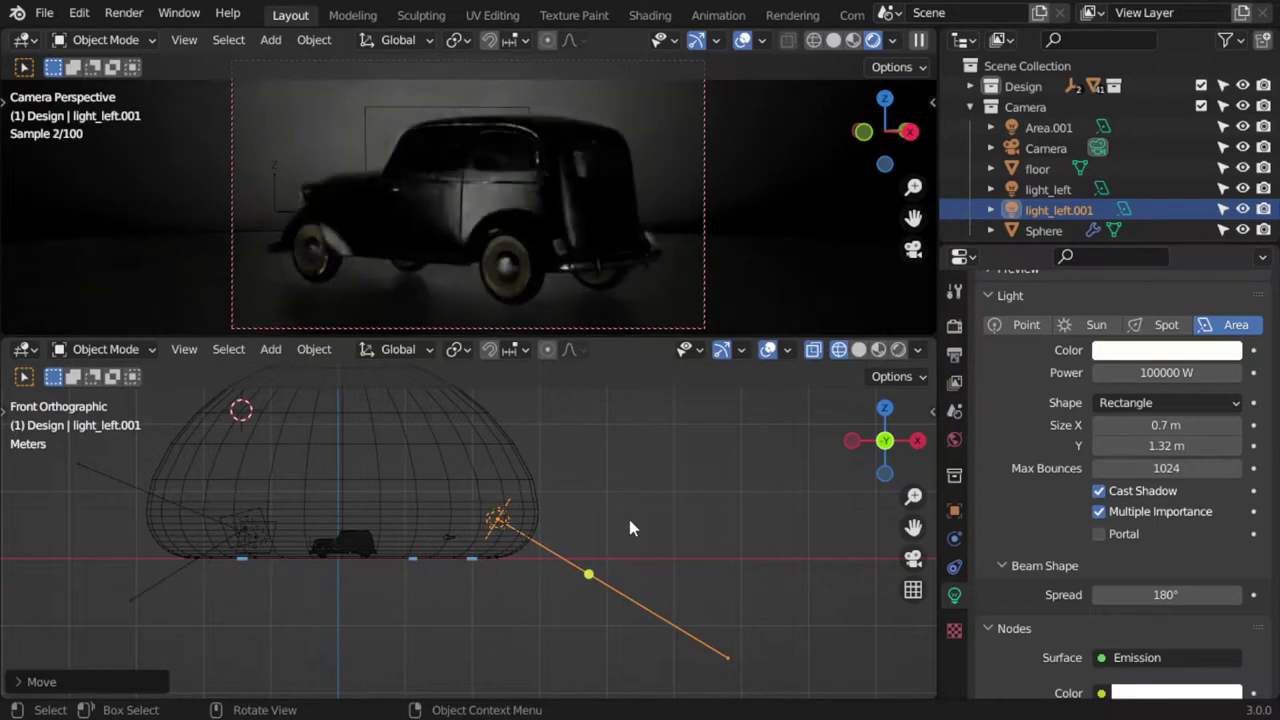
key("KP_7")
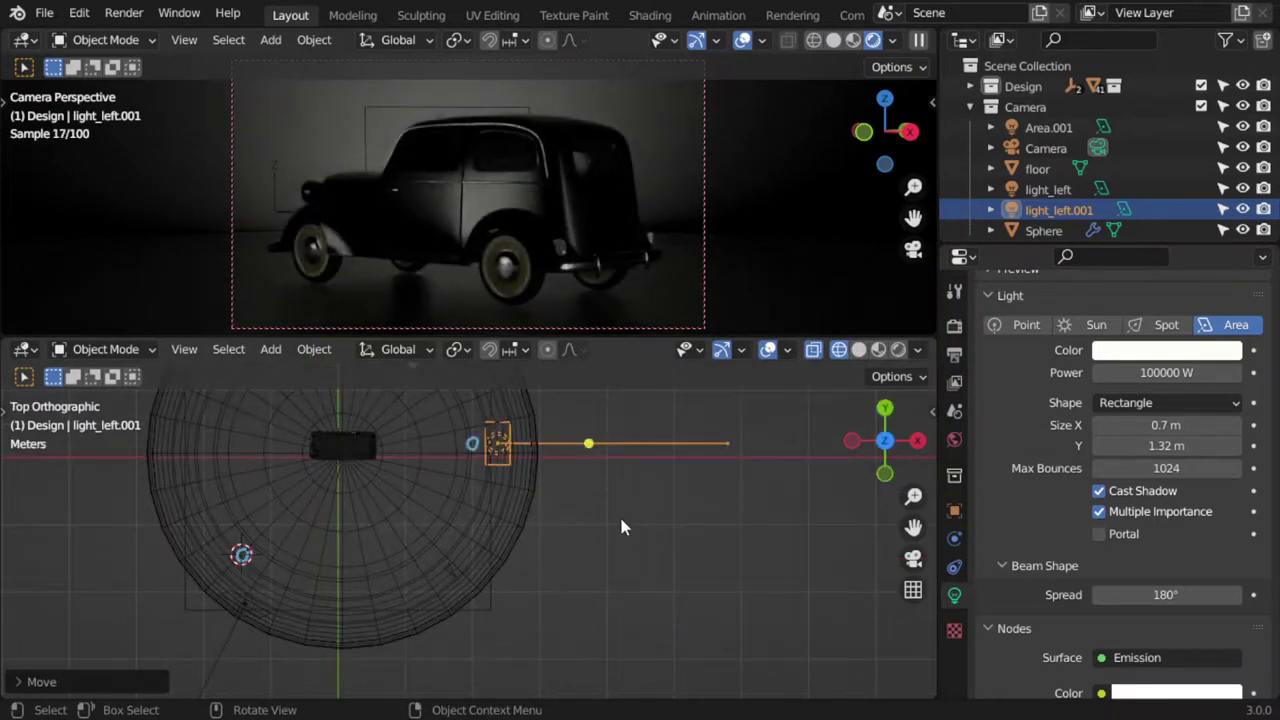
key("g")
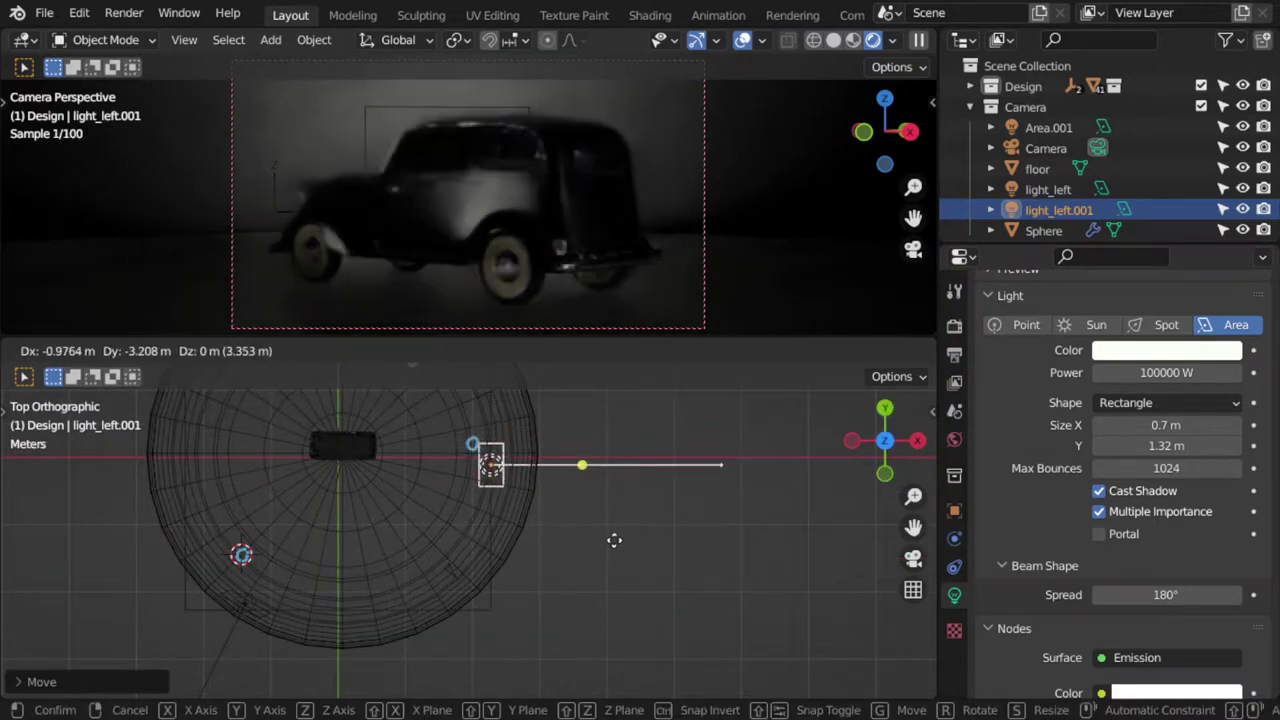
left_click(614, 540)
middle_click_drag(571, 473, 623, 612, "shift")
- Duplicate the light as light_left.002, place it on the car's far side and rotate it
key("shift+d")
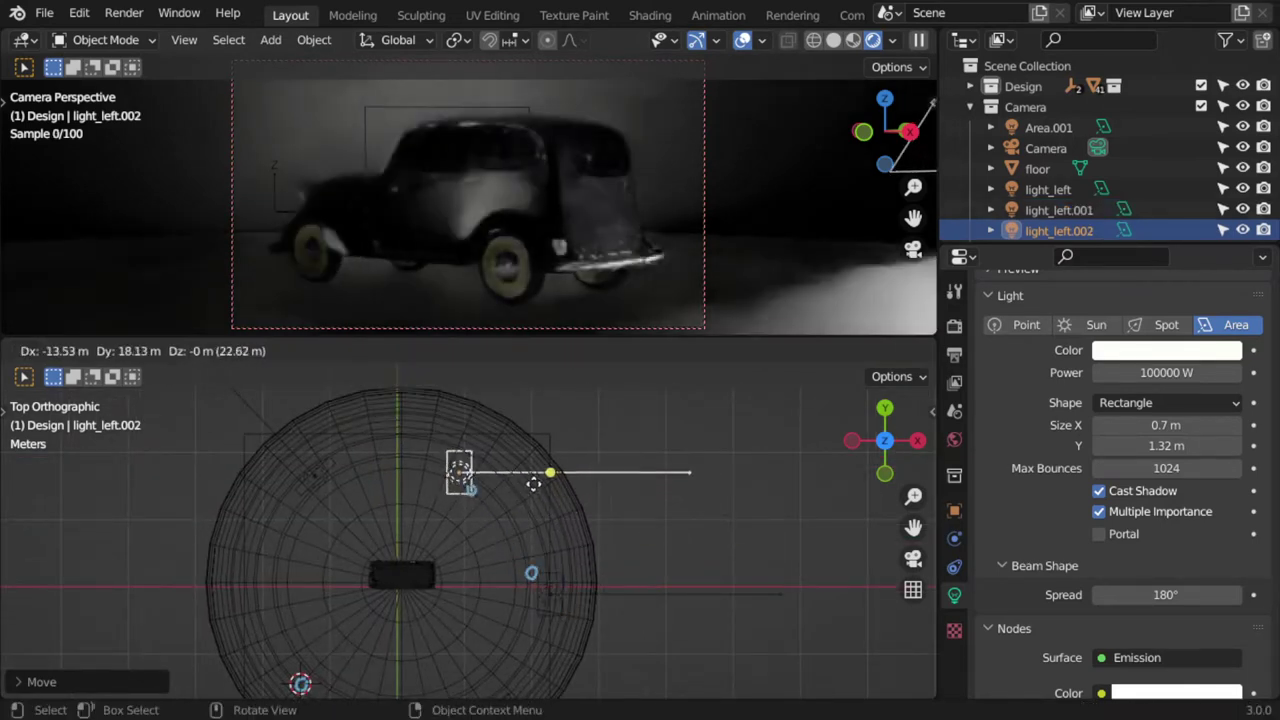
left_click(532, 474)
key("r")
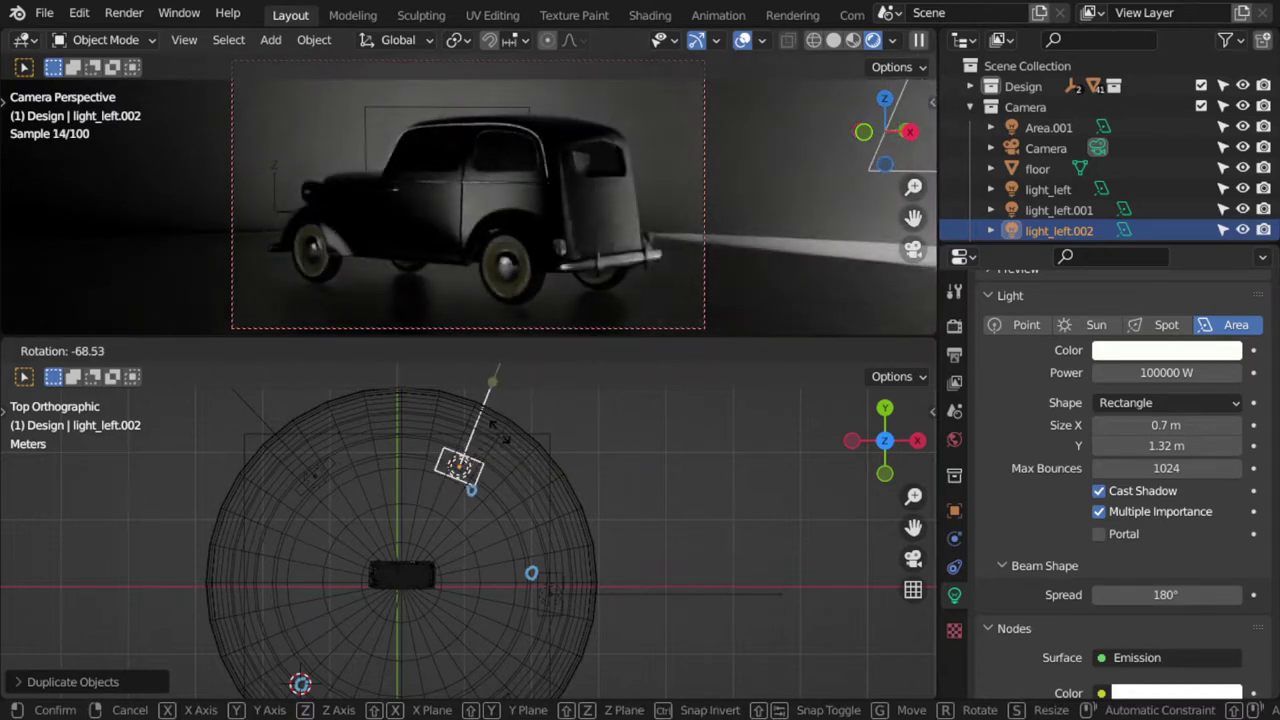
left_click(528, 483)
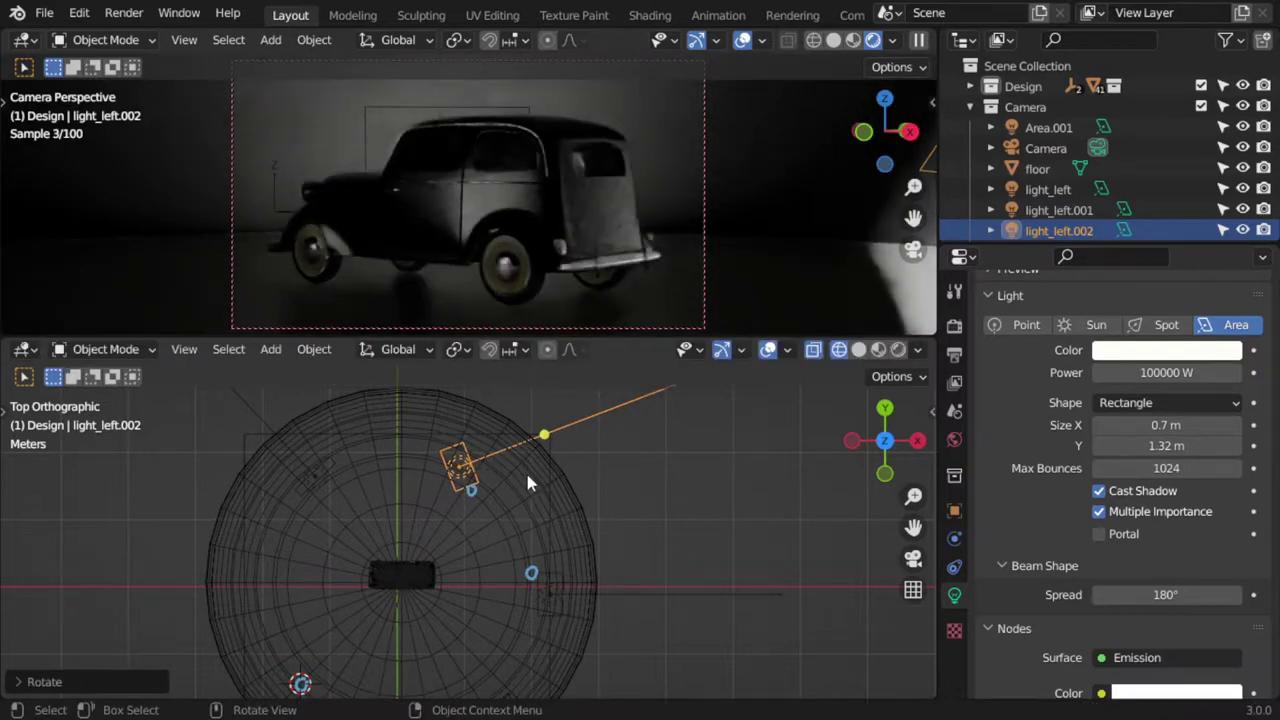
key("KP_1")
key("g")
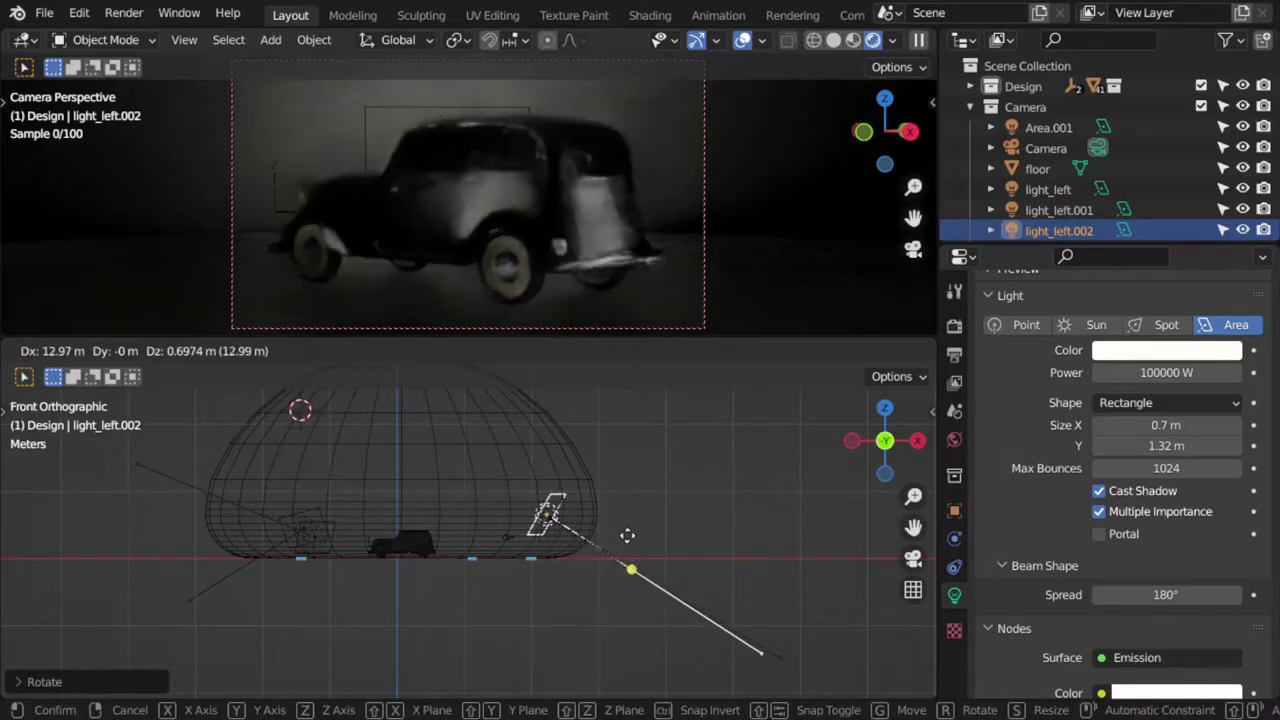
left_click(630, 545)
- Move light_left.002 to the dome's upper edge and angle it toward the car's rear
key("KP_7")
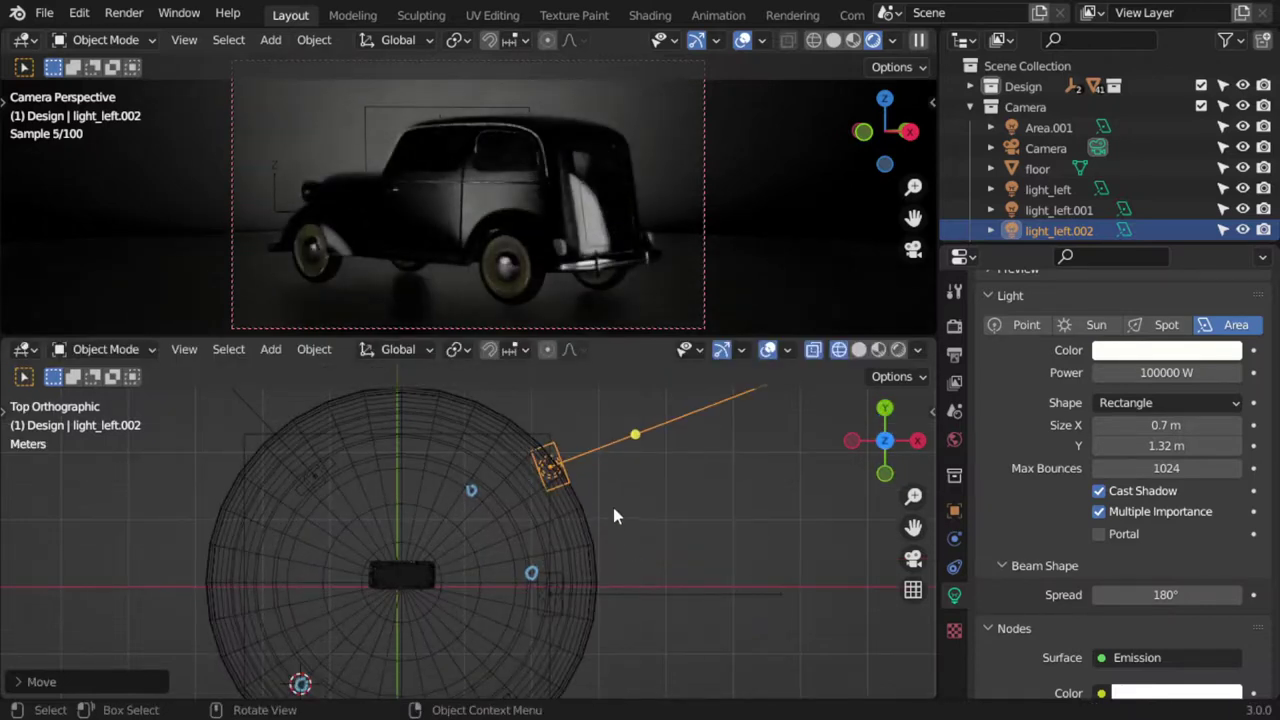
key("g")
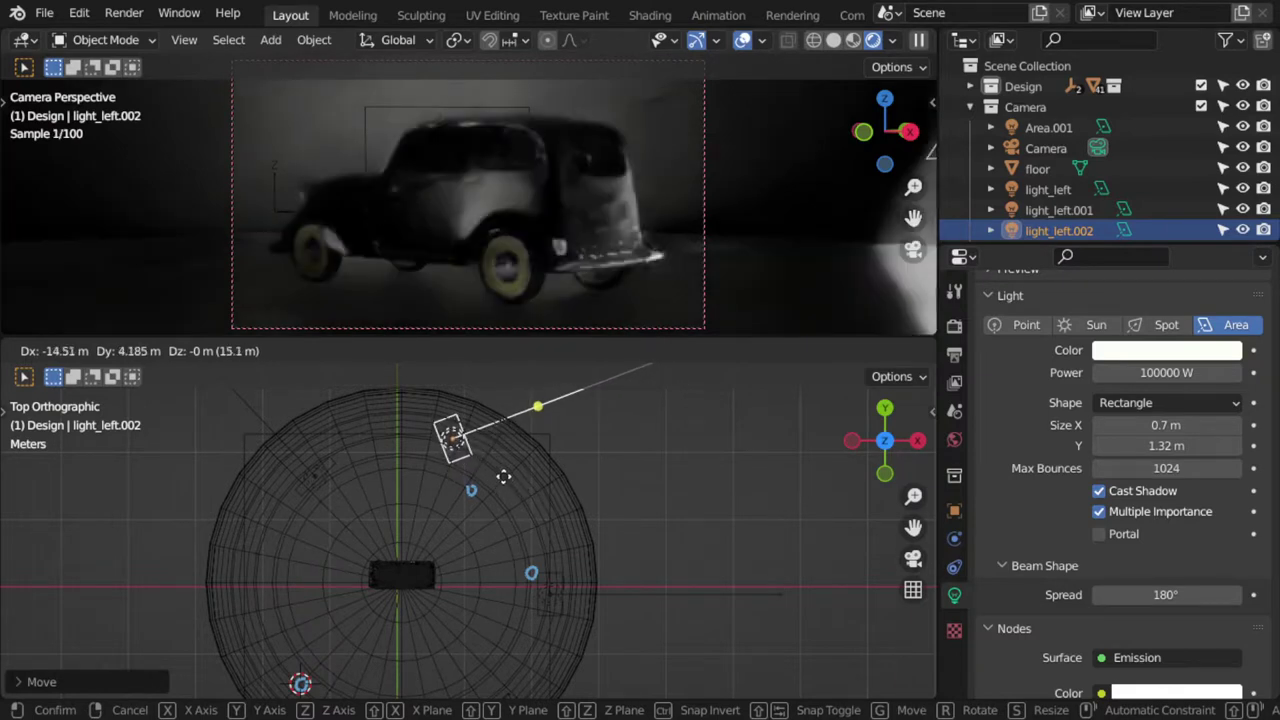
left_click(503, 476)
key("r")
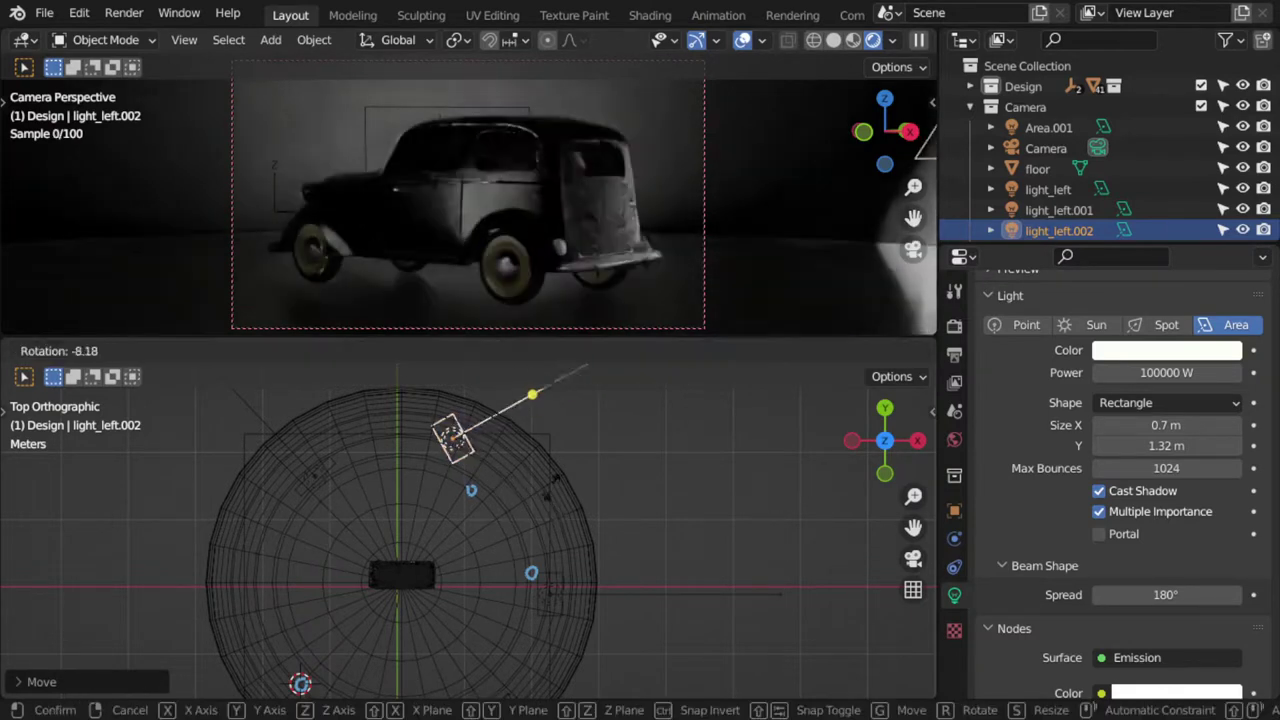
left_click(535, 455)
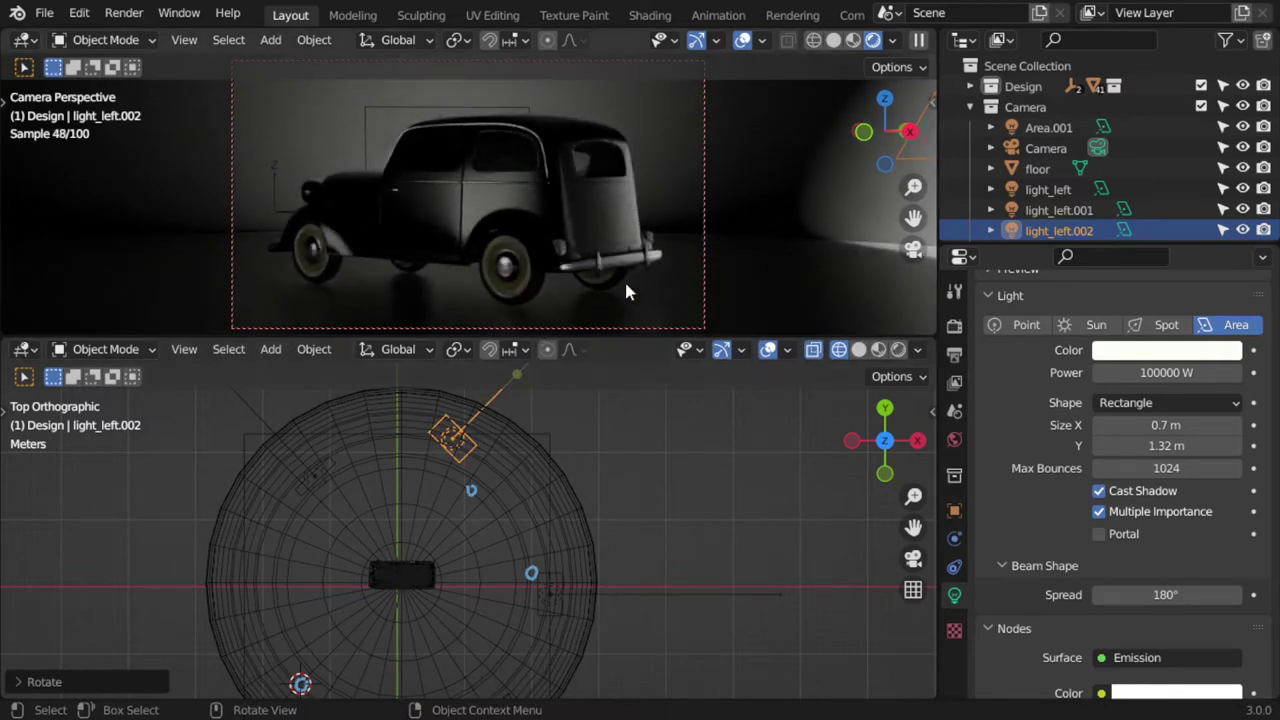
left_click(954, 291)
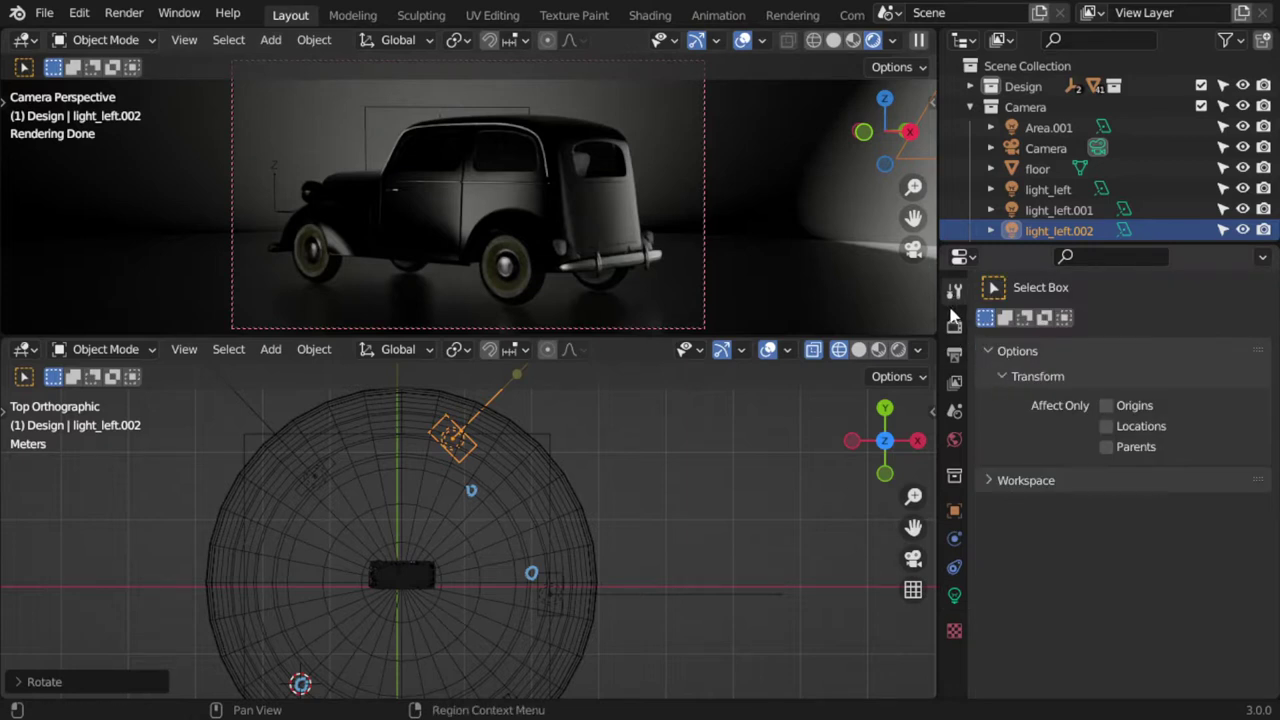
- Check the render sampling settings and start Render Image for the final shot
left_click(954, 324)
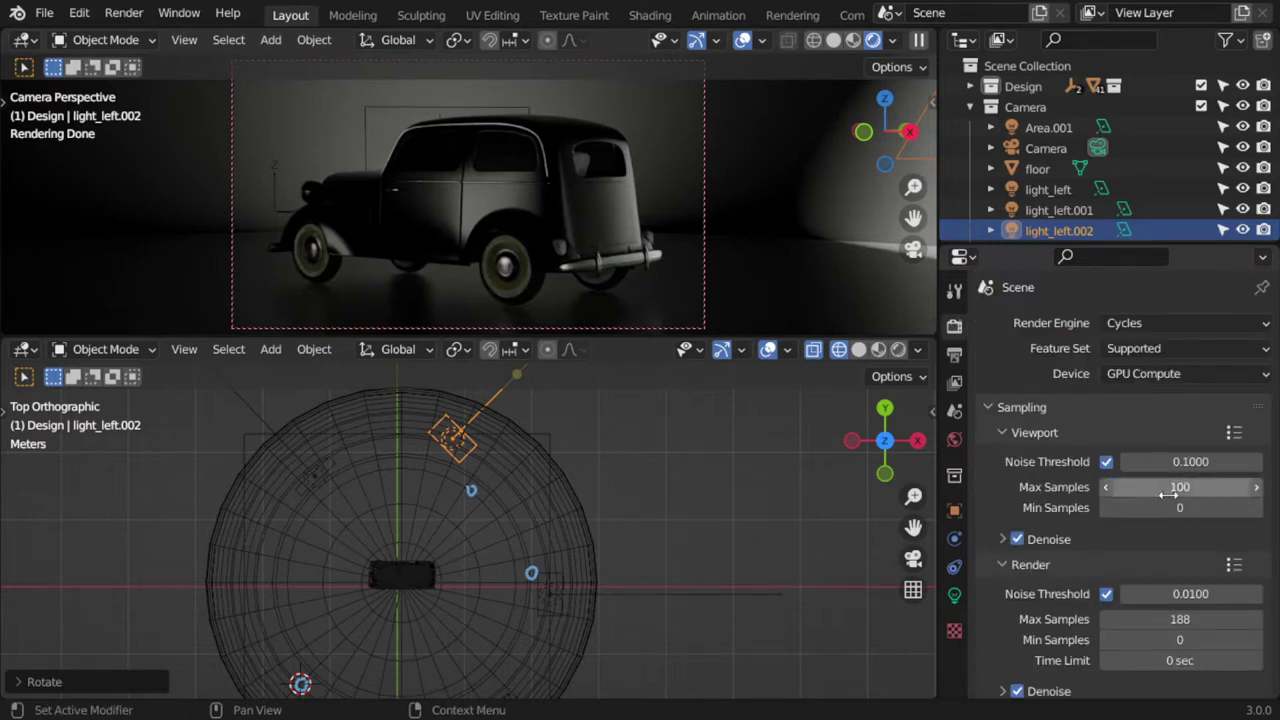
left_click(124, 12)
left_click(150, 34)
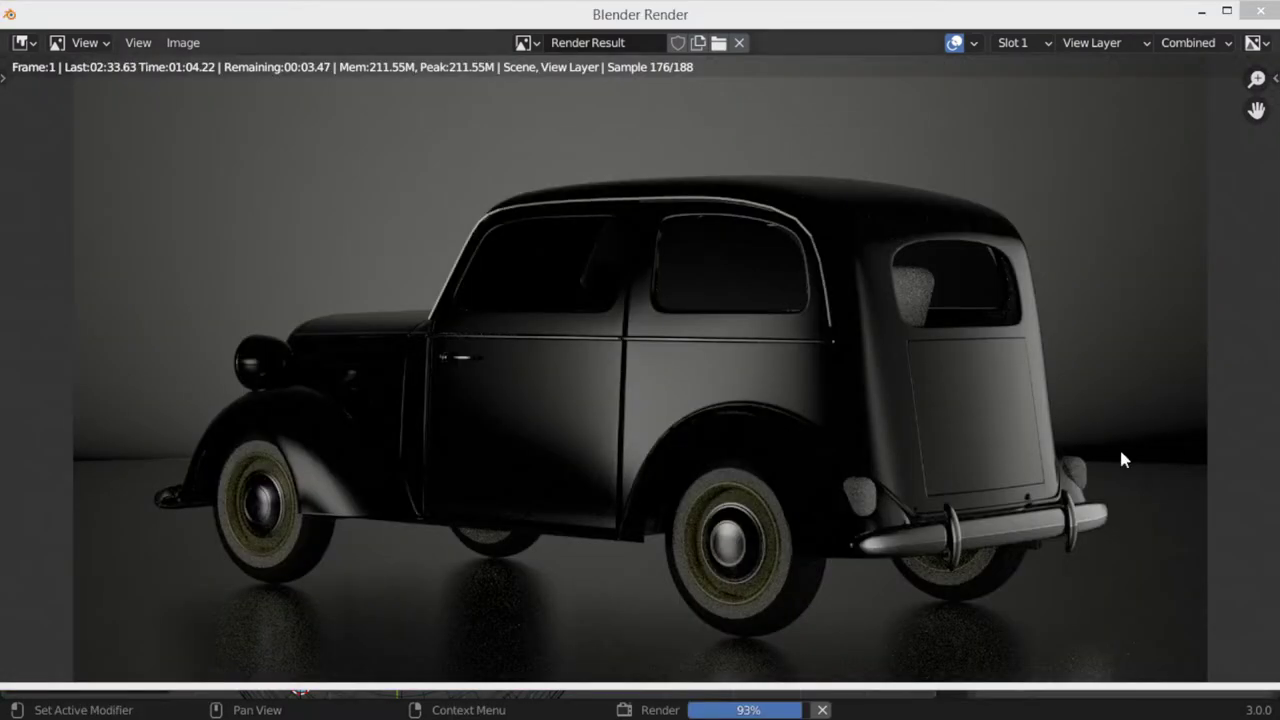
- Zoom the Render Result to show the whole image as the render reaches 93%
scroll(680, 420, "down", 2)
scroll(662, 410, "up", 1)
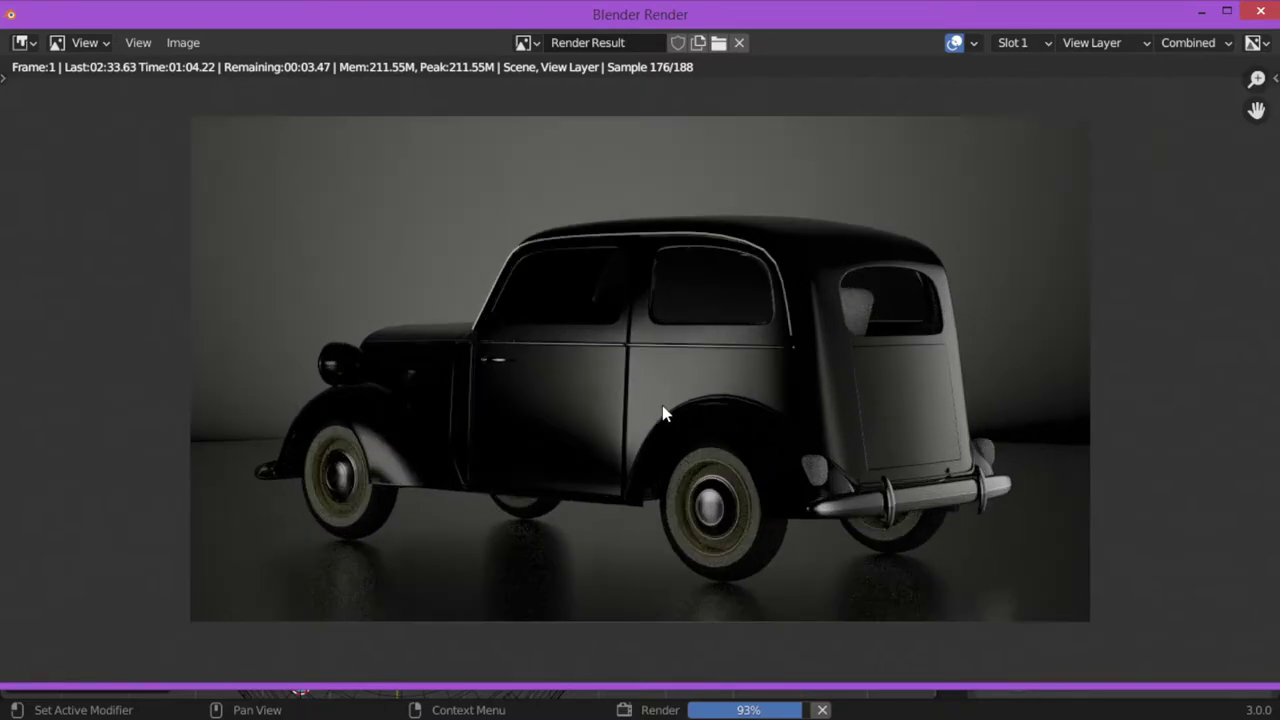